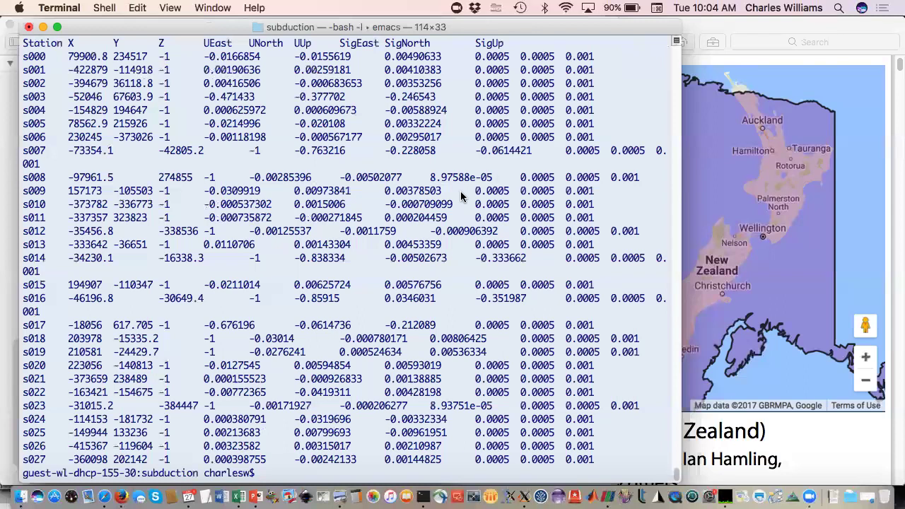
# Page through step07a.cfg with more, then highlight the --problem run option and greensfns.cfg
pyautogui.write('m step07a.cfg')
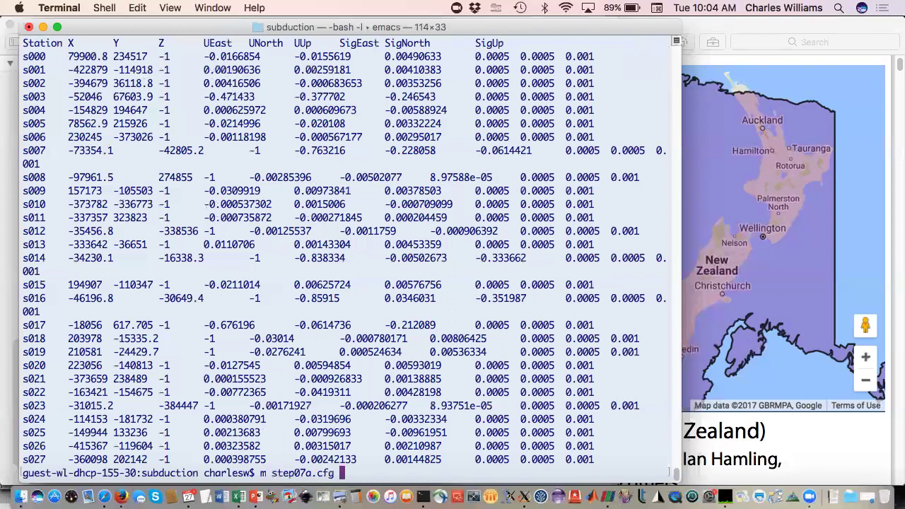
pyautogui.press('Return')
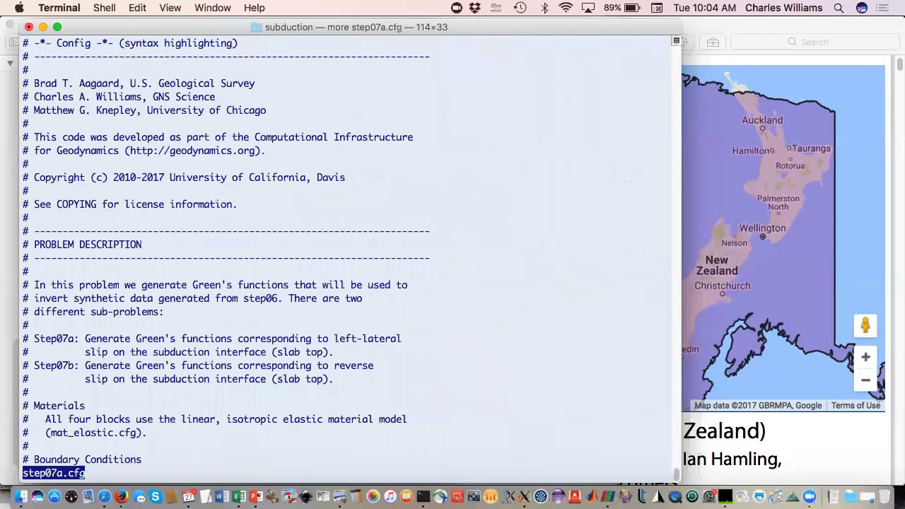
pyautogui.press('space')
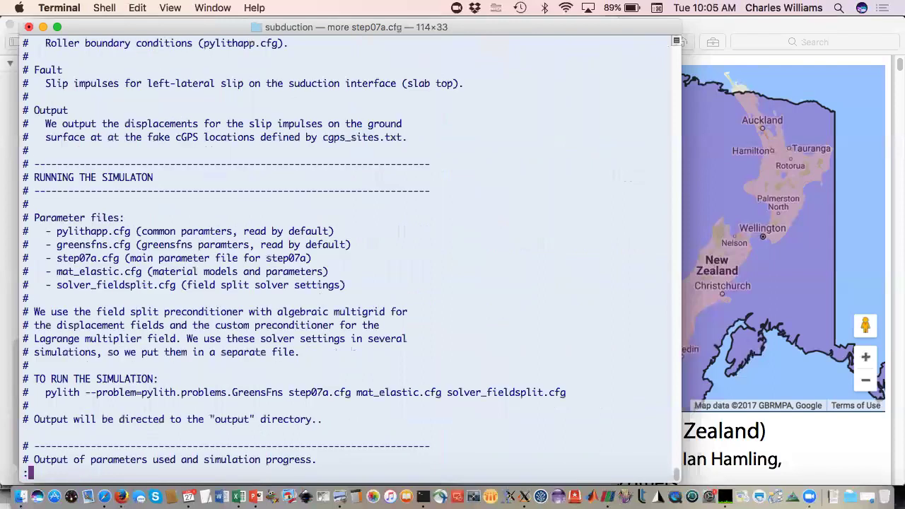
pyautogui.press('q')
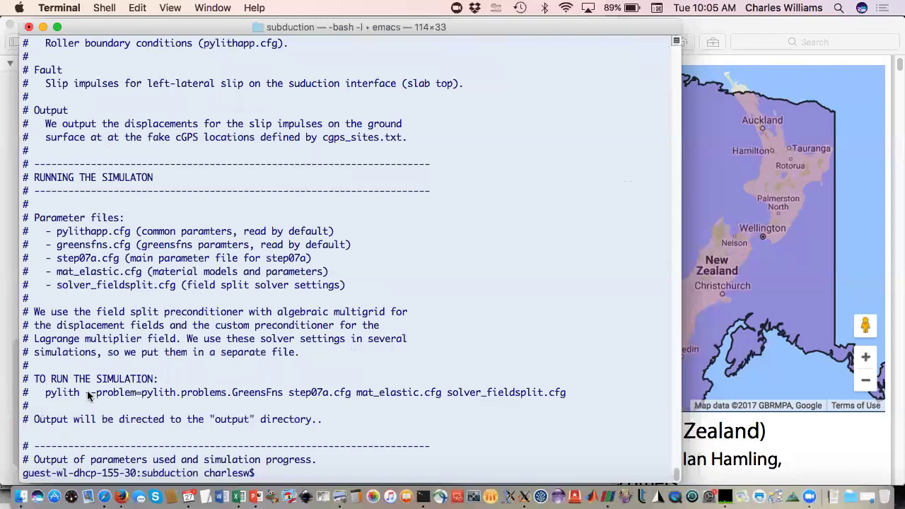
pyautogui.moveTo(86, 394); pyautogui.dragTo(286, 393)
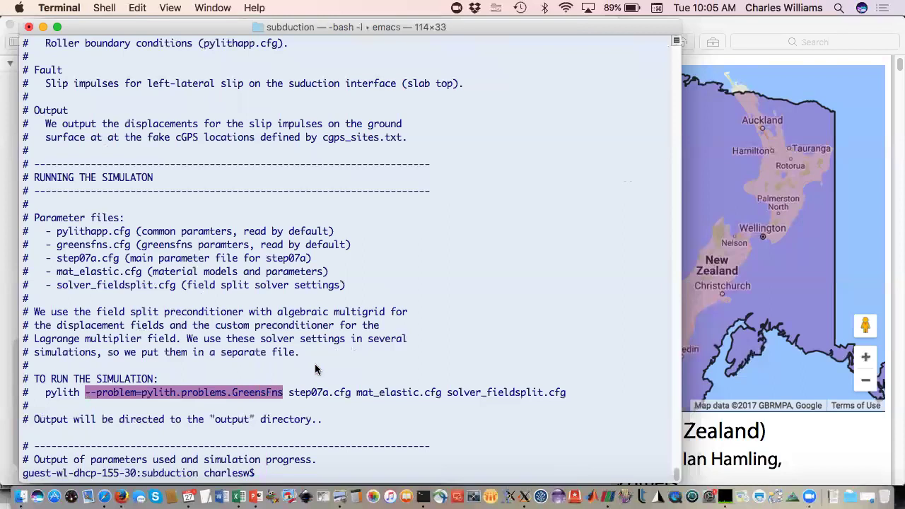
pyautogui.doubleClick(87, 245)
pyautogui.press('super+c')
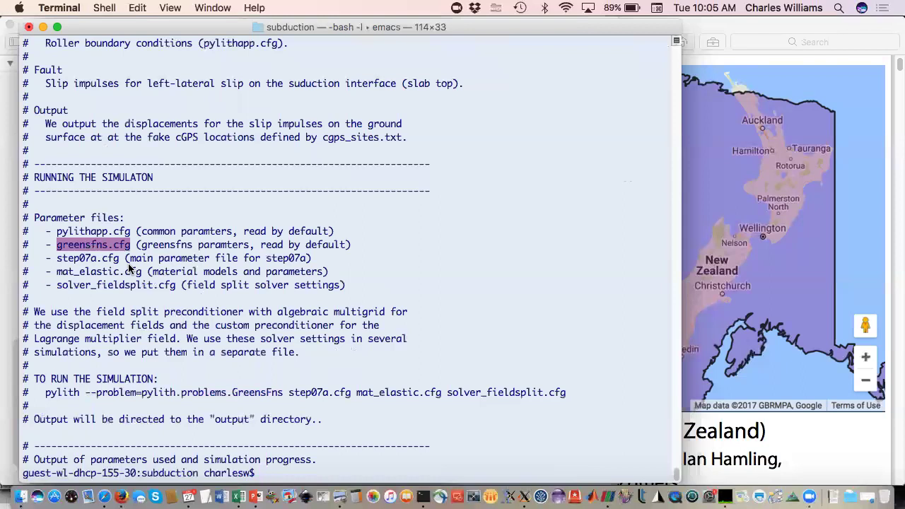
# Open greensfns.cfg in vi and move to the [greensfns] interfaces setting on line 26
pyautogui.write('vi')
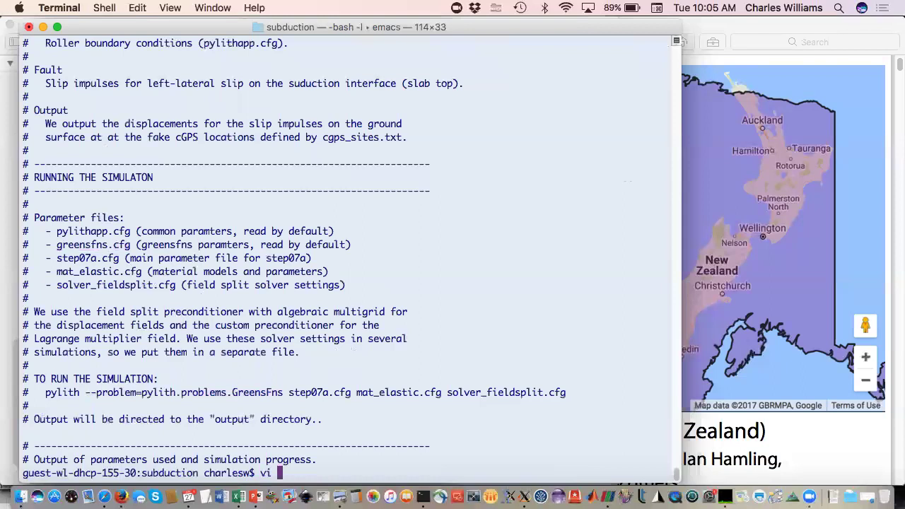
pyautogui.press('super+v')
pyautogui.press('Return')
pyautogui.press('Down')
pyautogui.press('Down')
pyautogui.press('Down')
pyautogui.press('Down')
pyautogui.press('Down')
pyautogui.press('Down')
pyautogui.press('Down')
pyautogui.press('Down')
pyautogui.press('Down')
pyautogui.press('Down')
pyautogui.press('Down')
pyautogui.press('Down')
pyautogui.press('Down')
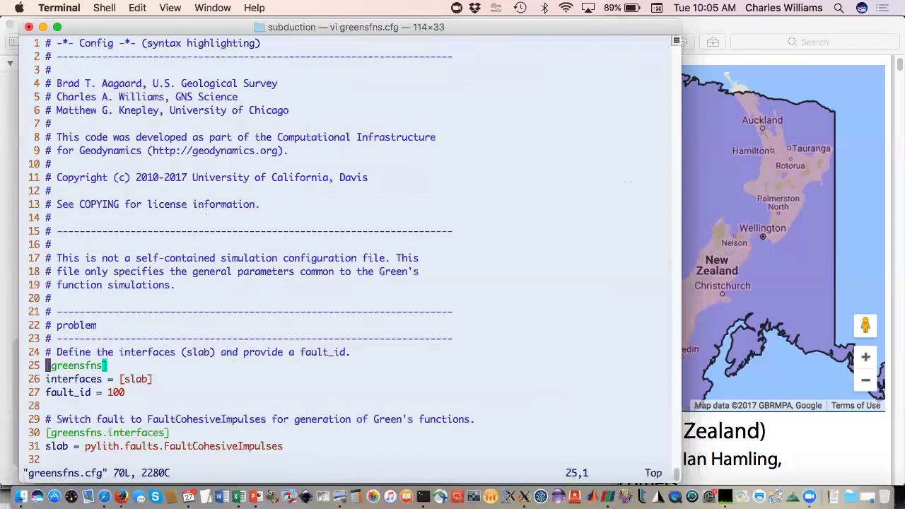
pyautogui.press('Right')
pyautogui.press('Right')
pyautogui.press('Right')
pyautogui.press('Right')
pyautogui.press('Return')
pyautogui.press('Return')
# Step through the slab fault interface, nodeset and quadrature lines, highlighting fault_slabtop_patch and fault_slabtop_patch_edge
pyautogui.press('Down')
pyautogui.press('Down')
pyautogui.press('Down')
pyautogui.press('Down')
pyautogui.press('Down')
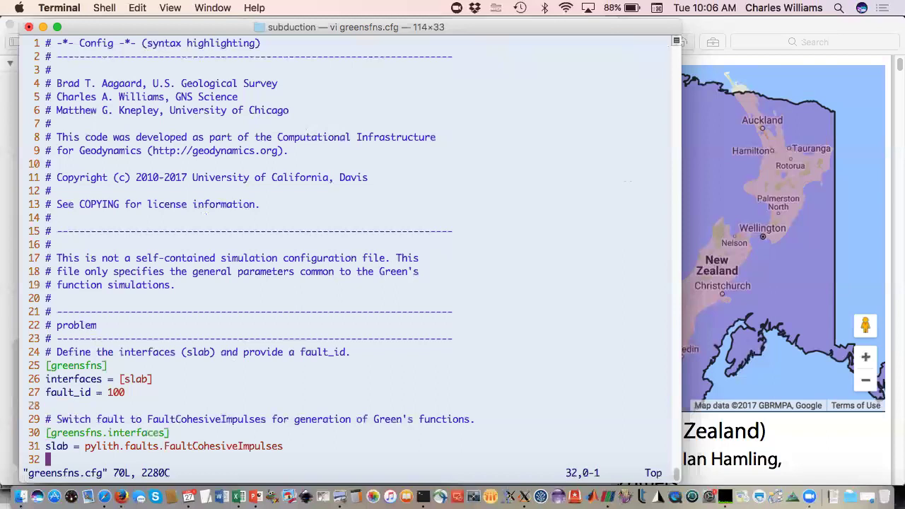
pyautogui.press('Up')
pyautogui.press('Up')
pyautogui.press('Up')
pyautogui.press('Down')
pyautogui.press('Down')
pyautogui.press('Down')
pyautogui.press('Down')
pyautogui.press('Down')
pyautogui.press('Down')
pyautogui.press('Down')
pyautogui.press('Down')
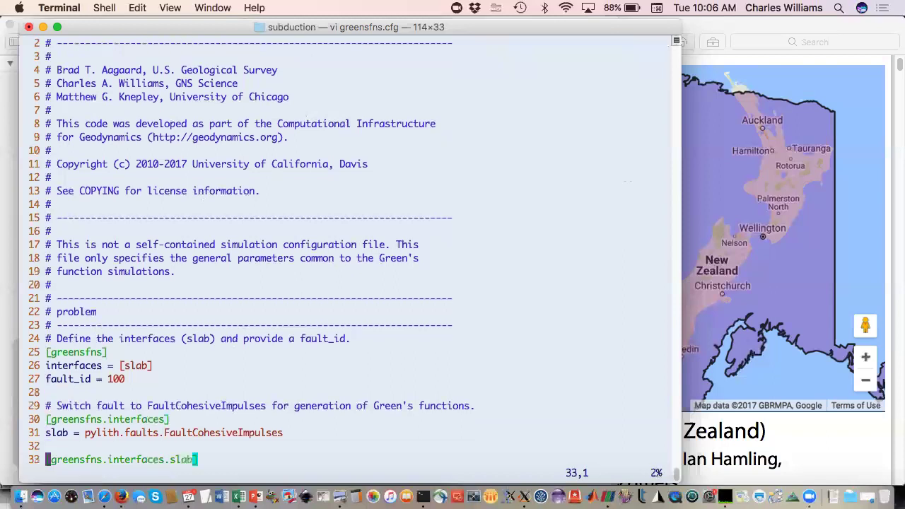
pyautogui.press('Up')
pyautogui.press('Up')
pyautogui.press('Up')
pyautogui.press('Up')
pyautogui.press('Up')
pyautogui.press('Up')
pyautogui.press('Up')
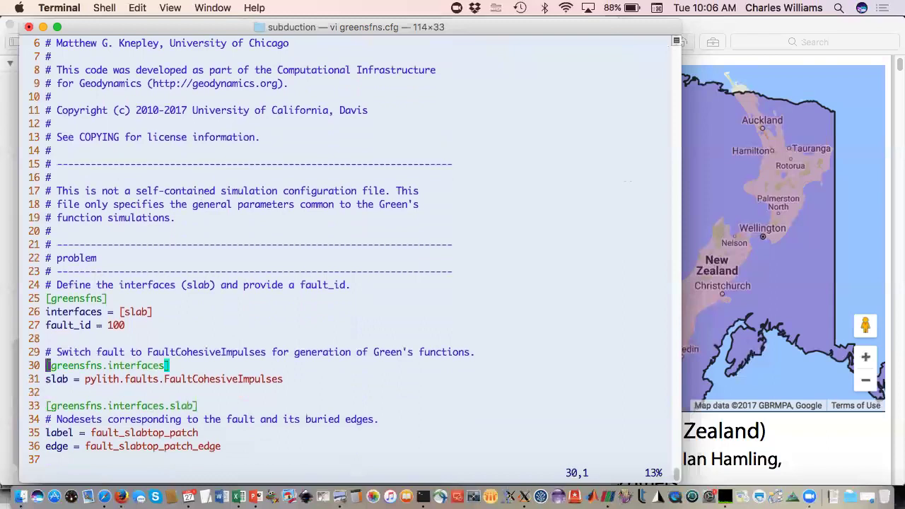
pyautogui.press('Down')
pyautogui.press('j')
pyautogui.press('j')
pyautogui.press('j')
pyautogui.press('j')
pyautogui.press('j')
pyautogui.press('j')
pyautogui.press('j')
pyautogui.press('j')
pyautogui.press('j')
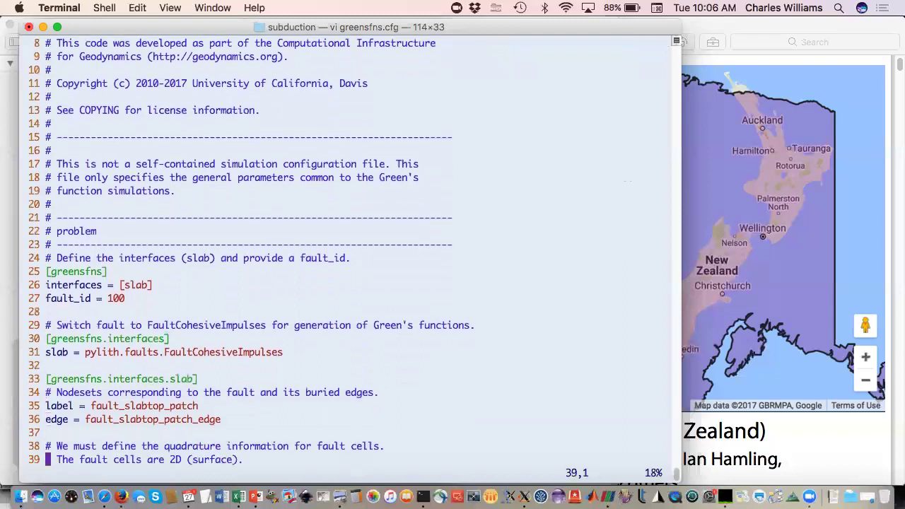
pyautogui.press('j')
pyautogui.press('j')
pyautogui.press('j')
pyautogui.press('j')
pyautogui.press('j')
pyautogui.press('j')
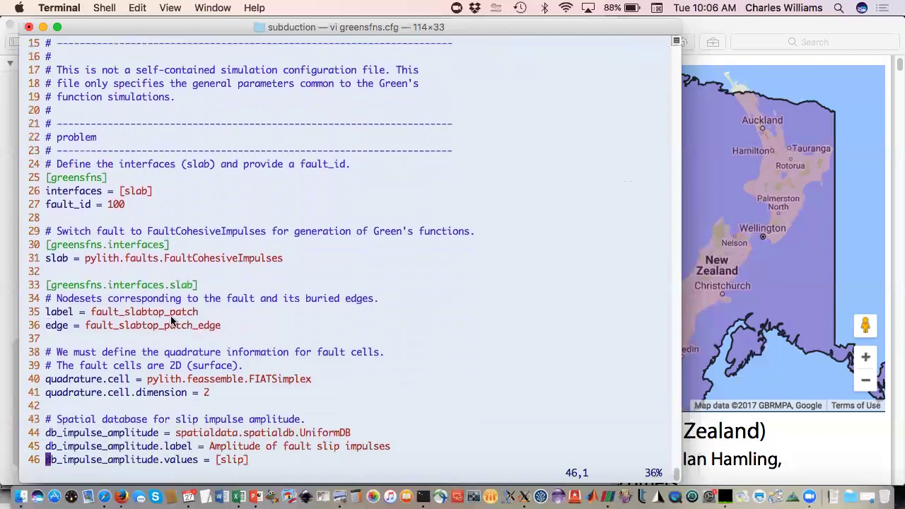
pyautogui.doubleClick(157, 311)
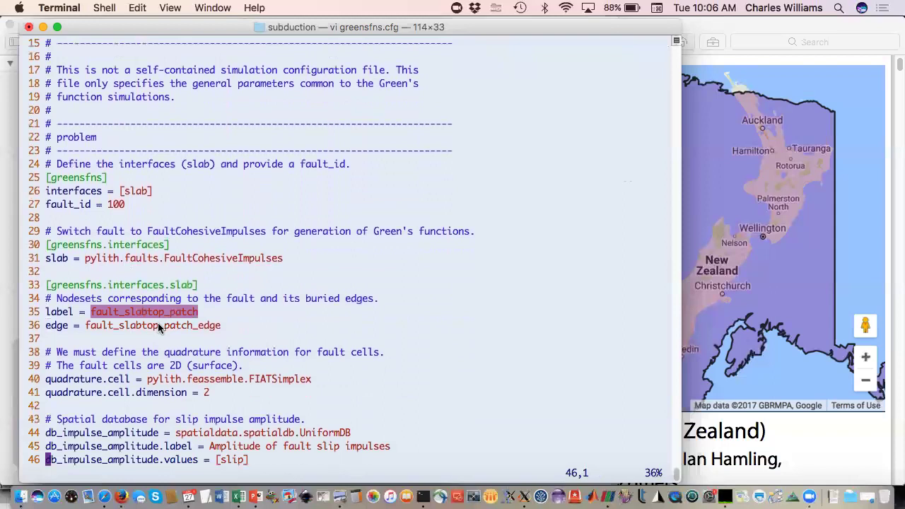
pyautogui.doubleClick(158, 324)
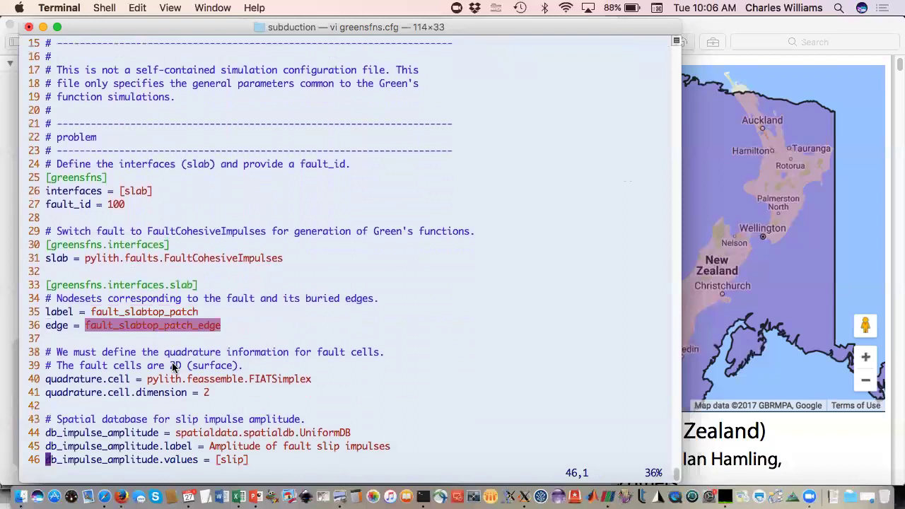
pyautogui.click(173, 367)
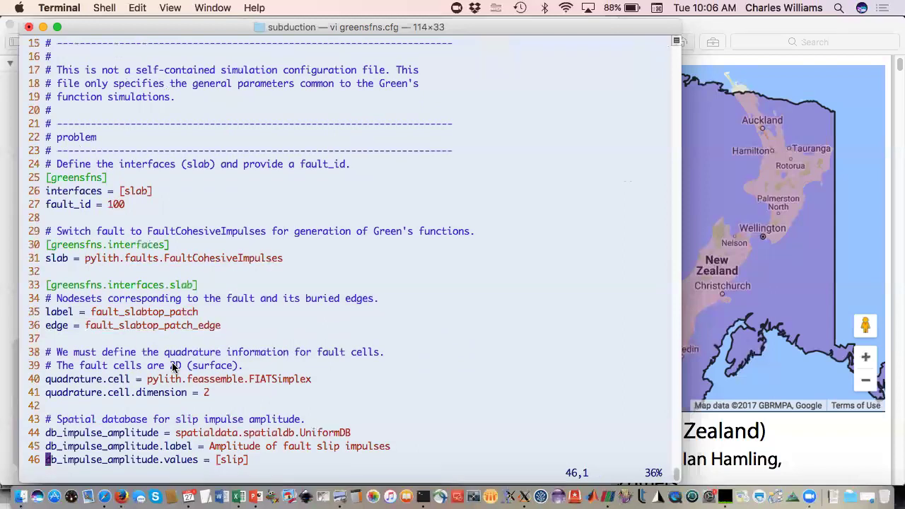
# Move down through the output settings, highlighting fault_slabtop_patch and db_impulse_amplitude.data
pyautogui.press('j')
pyautogui.press('j')
pyautogui.press('j')
pyautogui.press('j')
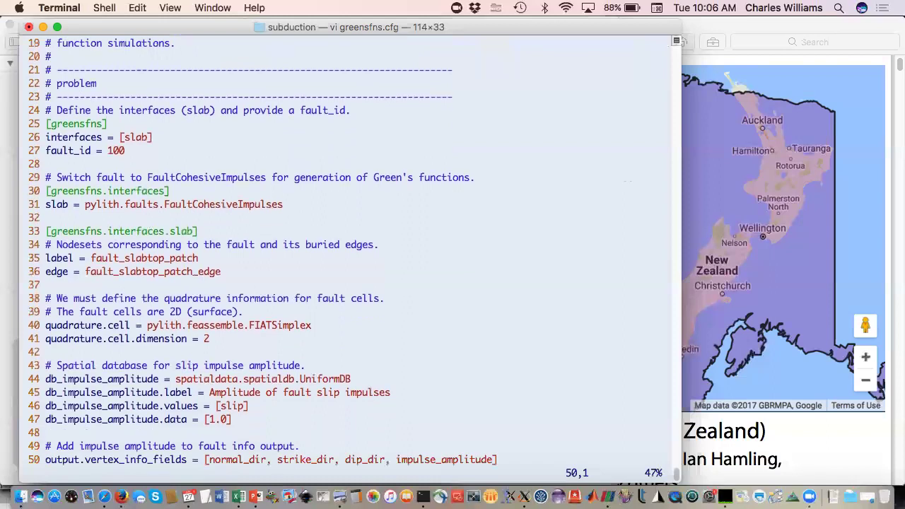
pyautogui.press('o')
pyautogui.write('output.writer = pylith.meshio.DataWriterHDF5')
pyautogui.press('Return')
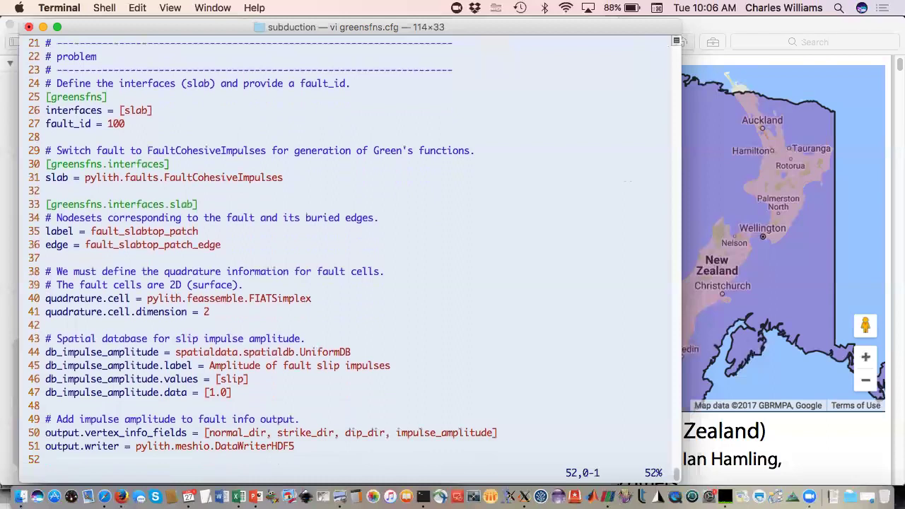
pyautogui.press('j')
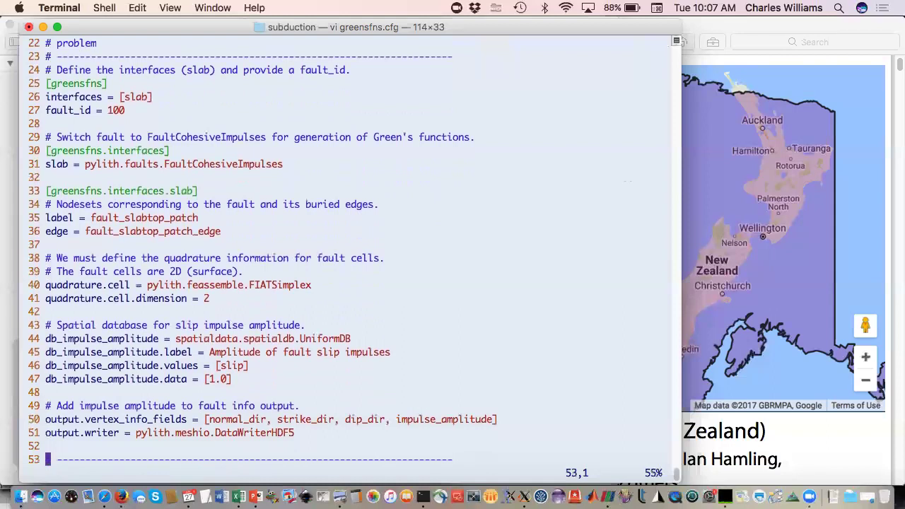
pyautogui.doubleClick(132, 223)
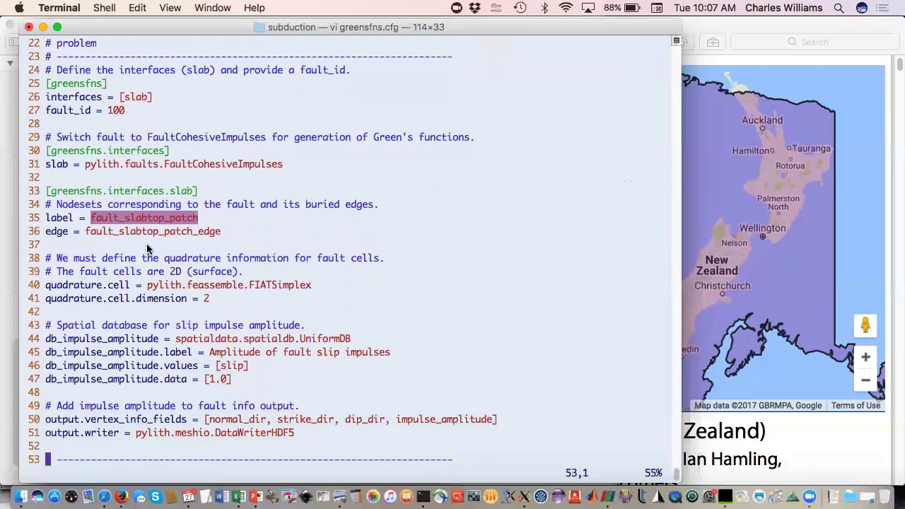
pyautogui.click(147, 248)
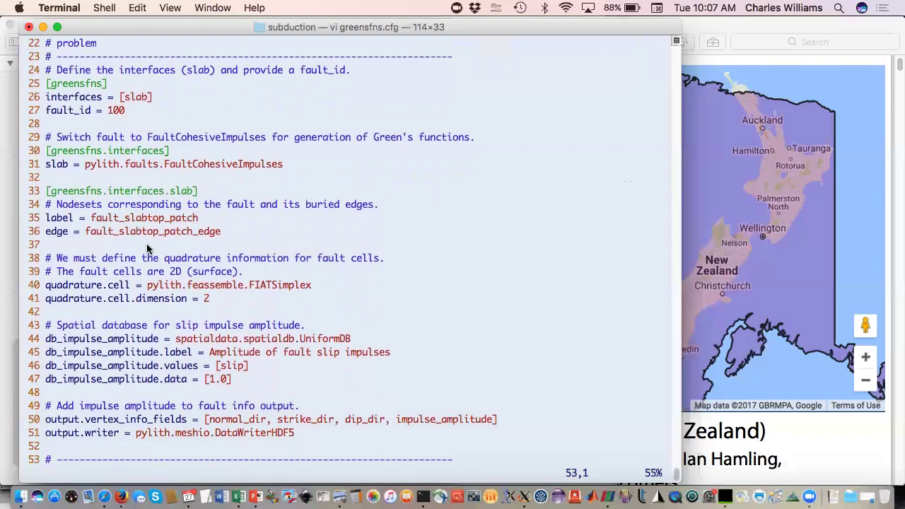
pyautogui.doubleClick(176, 380)
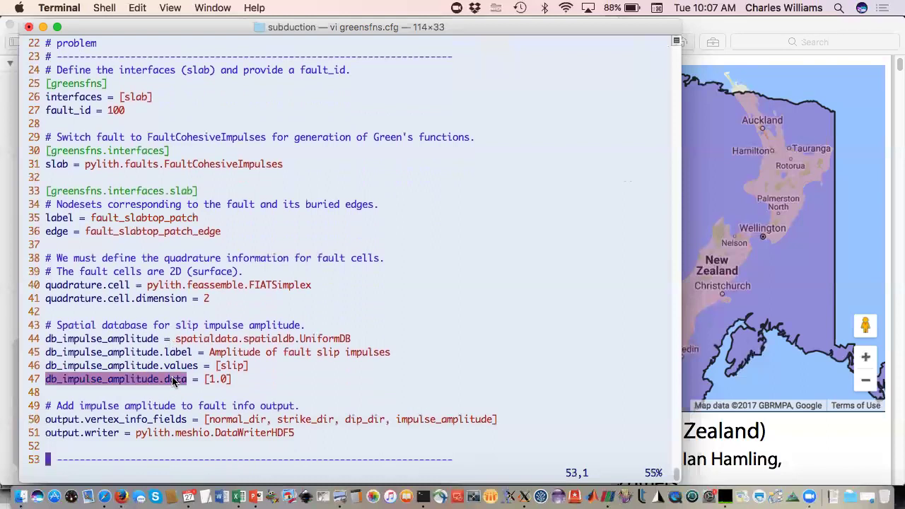
pyautogui.click(211, 380)
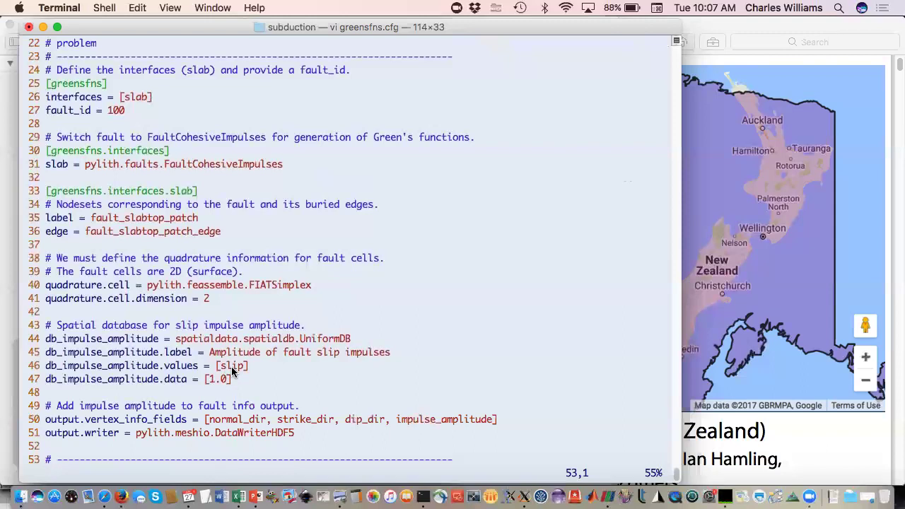
# Highlight impulse_amplitude in the info fields, jump to the file's end and quit vi with :q
pyautogui.press('j')
pyautogui.press('j')
pyautogui.press('j')
pyautogui.press('j')
pyautogui.press('j')
pyautogui.press('j')
pyautogui.press('j')
pyautogui.press('j')
pyautogui.press('j')
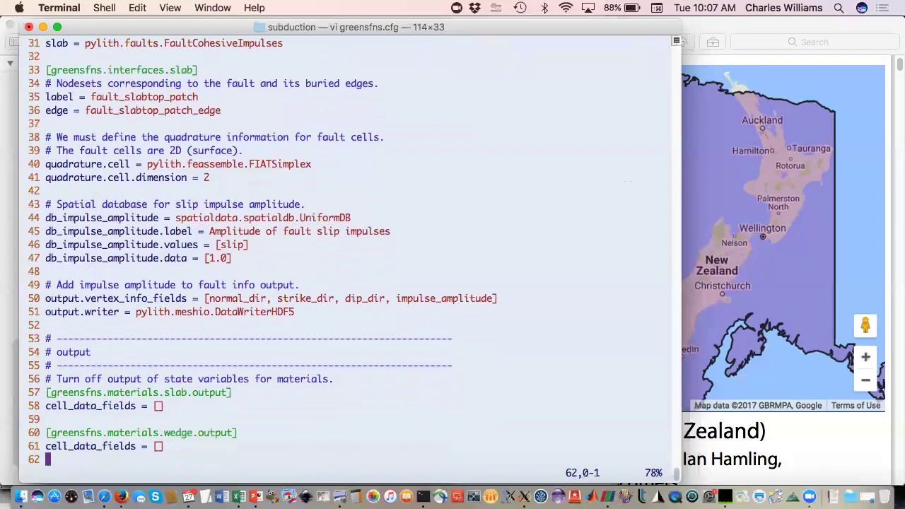
pyautogui.doubleClick(421, 298)
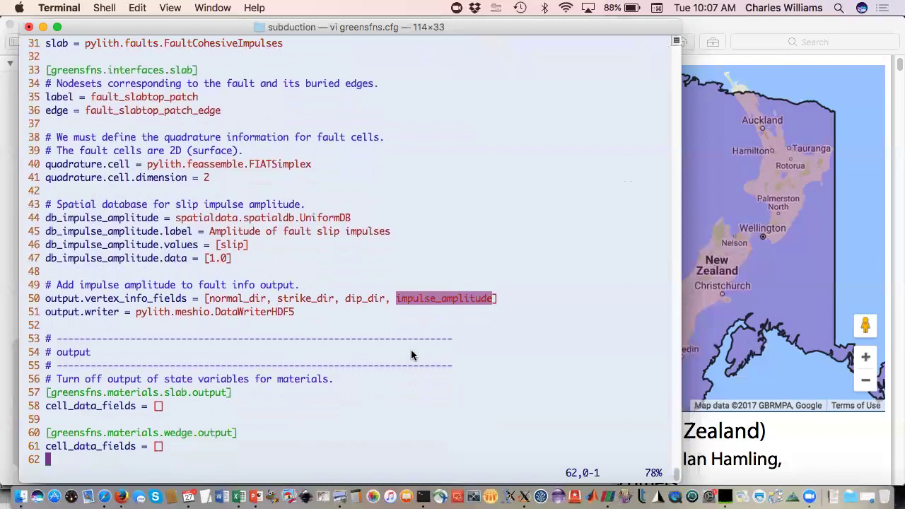
pyautogui.press('Down')
pyautogui.press('Down')
pyautogui.press('Down')
pyautogui.press('Down')
pyautogui.press('Down')
pyautogui.press('Down')
pyautogui.press('Down')
pyautogui.press('Down')
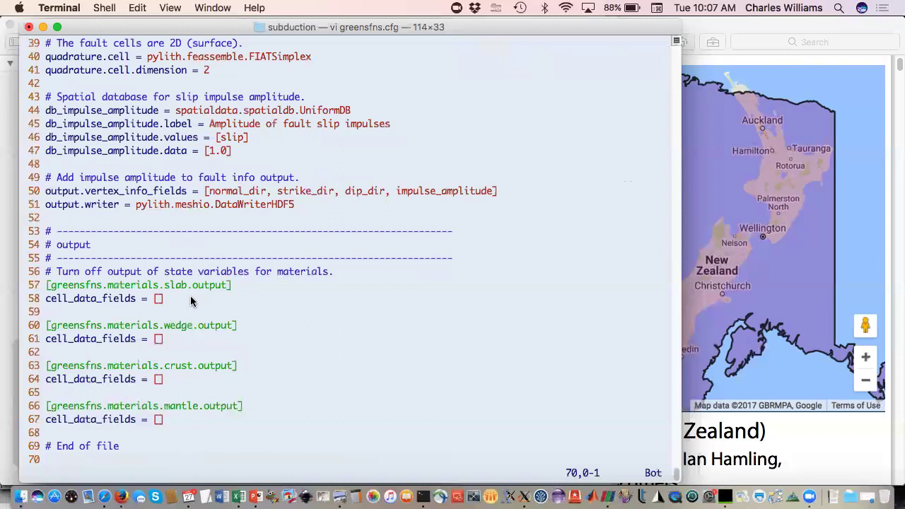
pyautogui.write(':q')
pyautogui.press('Return')
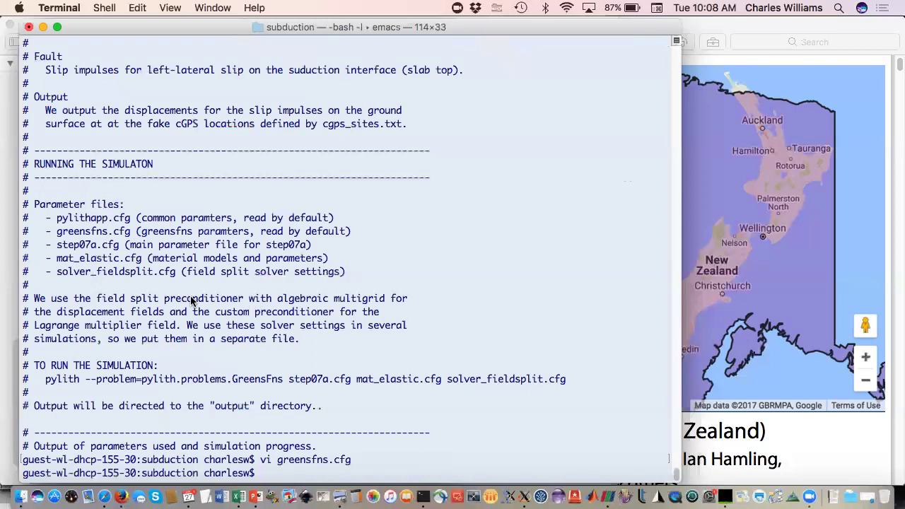
pyautogui.write('vi step07a.cfg')
pyautogui.press('Return')
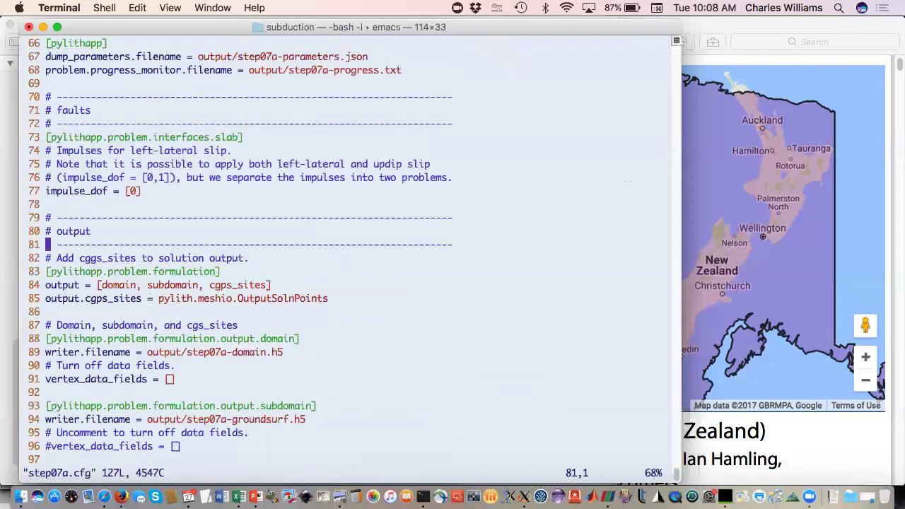
pyautogui.press('g')
pyautogui.press('g')
pyautogui.press('j')
pyautogui.press('j')
pyautogui.press('j')
pyautogui.press('j')
pyautogui.press('j')
pyautogui.press('j')
pyautogui.press('j')
pyautogui.press('j')
pyautogui.press('j')
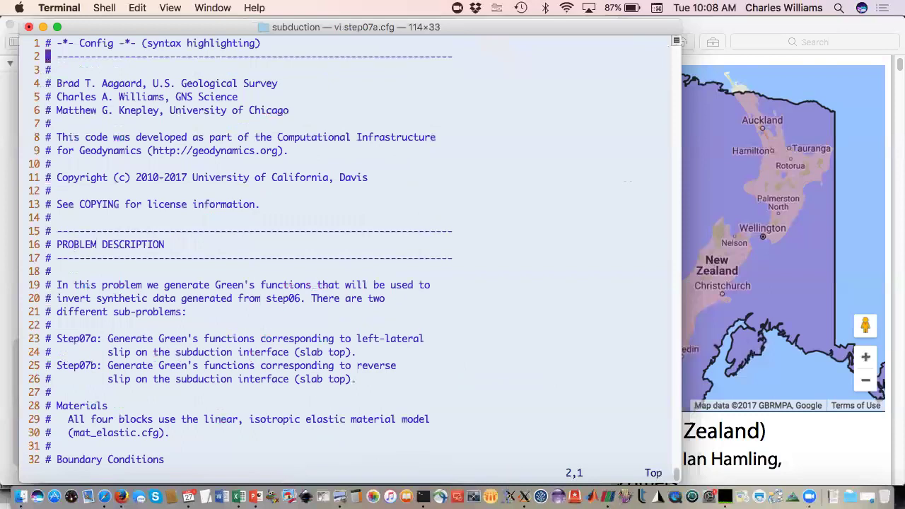
pyautogui.press('j')
pyautogui.press('j')
pyautogui.press('j')
pyautogui.press('j')
pyautogui.press('j')
pyautogui.press('j')
pyautogui.press('j')
pyautogui.press('j')
pyautogui.press('j')
pyautogui.press('j')
pyautogui.press('j')
pyautogui.press('j')
pyautogui.press('j')
pyautogui.press('j')
pyautogui.press('j')
pyautogui.press('j')
pyautogui.press('j')
pyautogui.press('j')
pyautogui.press('j')
pyautogui.press('j')
pyautogui.press('j')
pyautogui.press('j')
pyautogui.press('j')
pyautogui.press('j')
pyautogui.press('j')
pyautogui.press('j')
pyautogui.press('j')
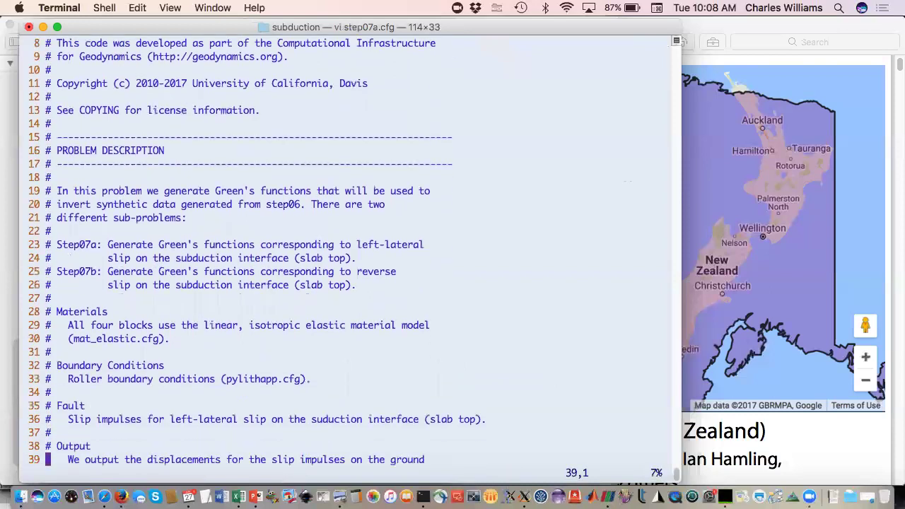
pyautogui.press('j')
pyautogui.press('j')
pyautogui.press('j')
pyautogui.press('j')
pyautogui.press('j')
pyautogui.press('j')
pyautogui.press('j')
pyautogui.press('j')
pyautogui.press('j')
pyautogui.press('j')
pyautogui.press('j')
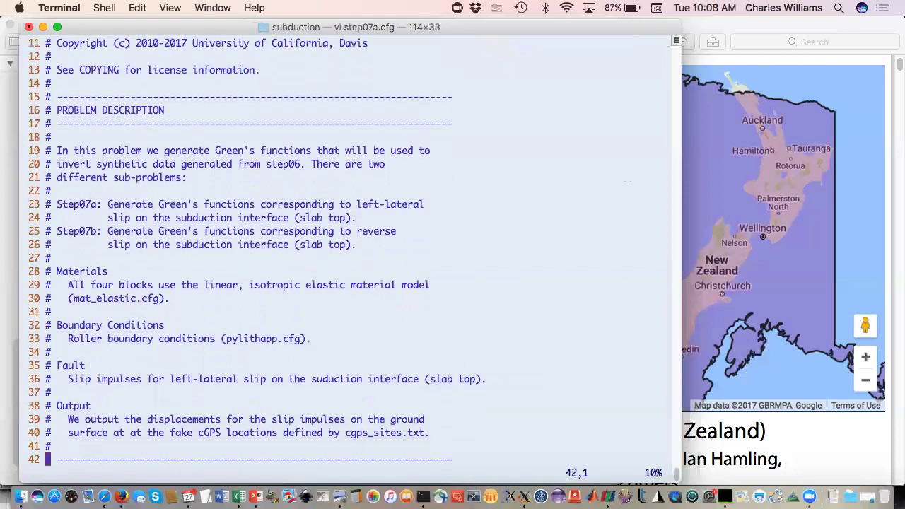
pyautogui.press('j')
pyautogui.press('j')
pyautogui.press('j')
pyautogui.press('j')
pyautogui.press('j')
pyautogui.press('j')
pyautogui.press('j')
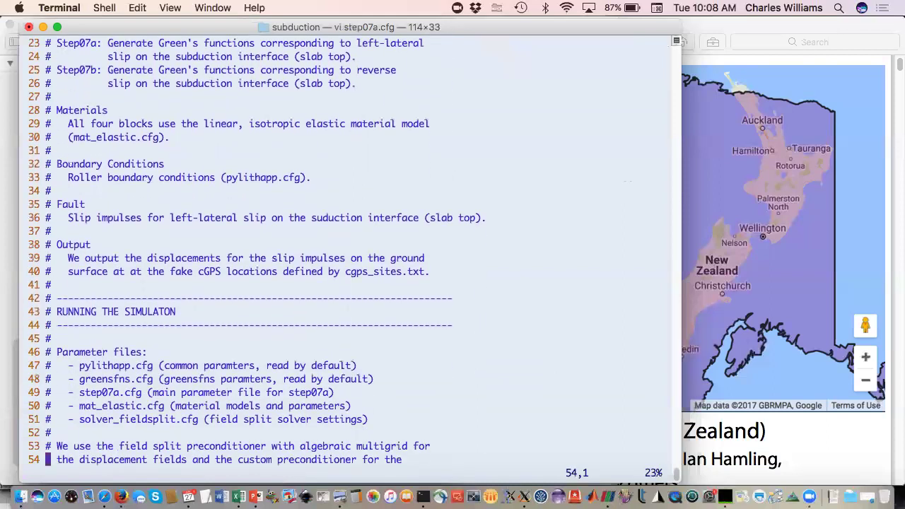
pyautogui.press('j')
pyautogui.press('j')
pyautogui.press('j')
pyautogui.press('j')
pyautogui.press('j')
pyautogui.press('j')
pyautogui.press('j')
pyautogui.press('j')
pyautogui.press('j')
pyautogui.press('j')
pyautogui.press('j')
pyautogui.press('j')
pyautogui.press('j')
pyautogui.press('j')
pyautogui.press('j')
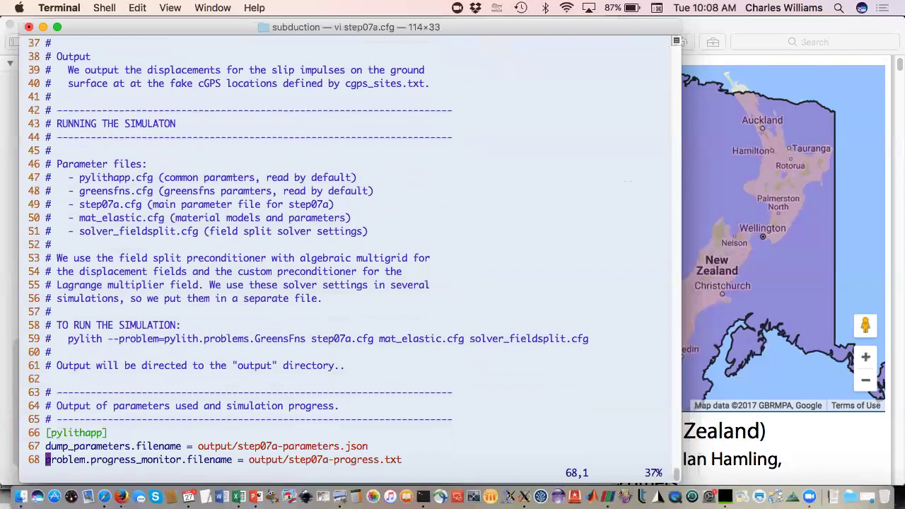
pyautogui.press('j')
pyautogui.press('j')
pyautogui.press('j')
pyautogui.press('j')
pyautogui.press('j')
pyautogui.press('j')
pyautogui.press('j')
pyautogui.press('j')
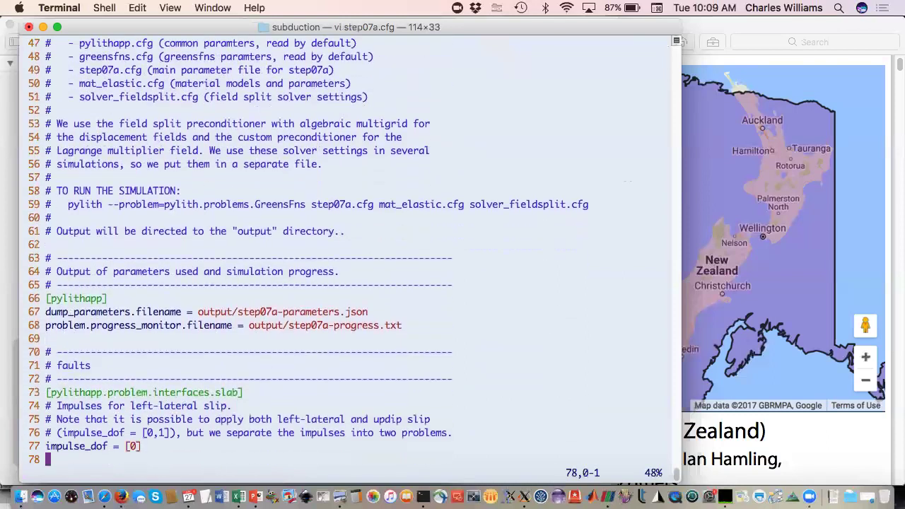
pyautogui.press('j')
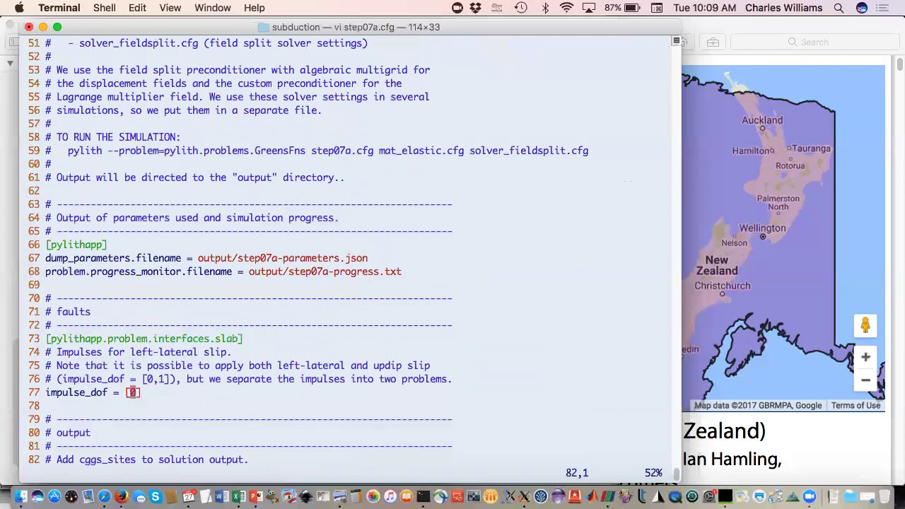
pyautogui.press('j')
pyautogui.press('j')
pyautogui.press('j')
pyautogui.press('j')
pyautogui.press('j')
pyautogui.press('j')
pyautogui.press('j')
pyautogui.press('j')
pyautogui.press('j')
pyautogui.press('j')
pyautogui.press('j')
pyautogui.press('j')
pyautogui.press('j')
pyautogui.press('j')
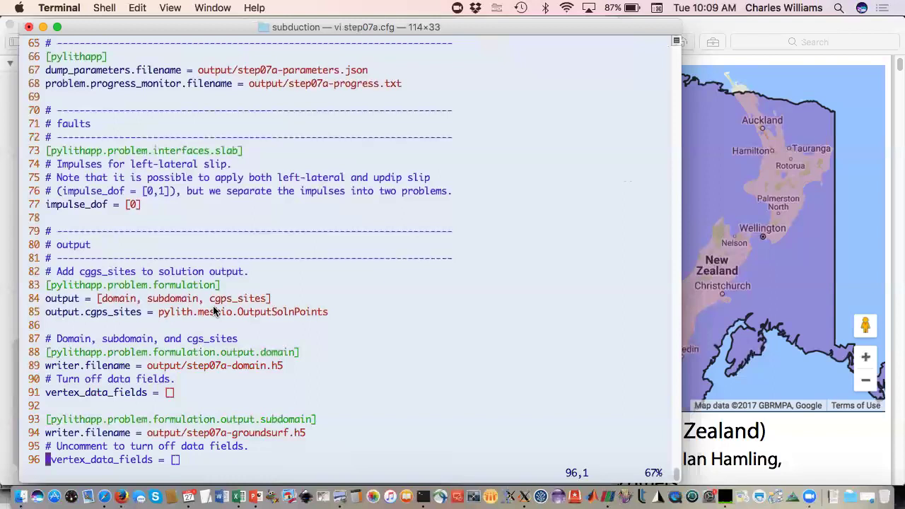
pyautogui.press('j')
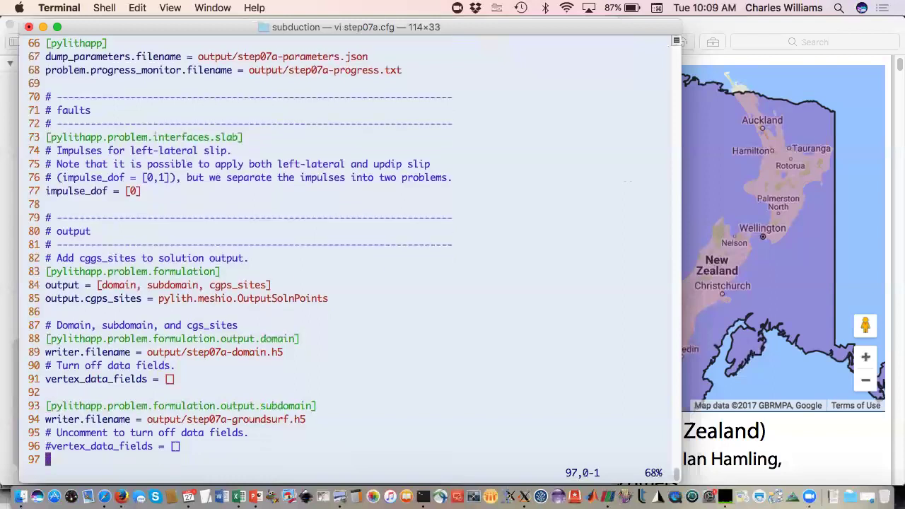
pyautogui.press('p')
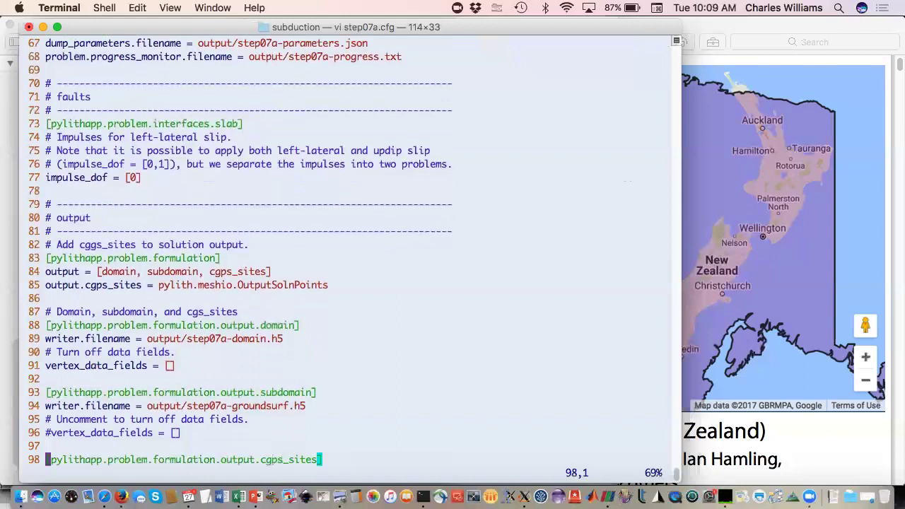
pyautogui.press('j')
pyautogui.press('j')
pyautogui.press('j')
pyautogui.press('j')
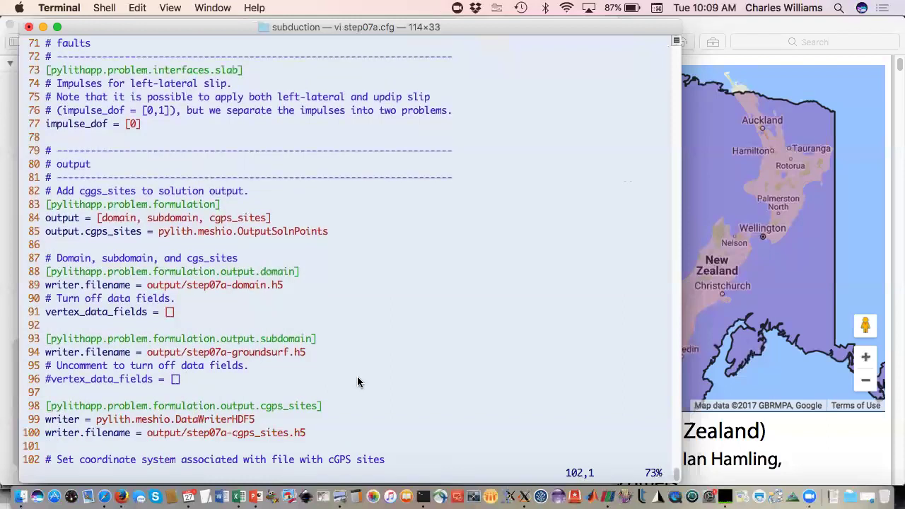
pyautogui.press('Down')
pyautogui.press('Down')
pyautogui.press('Down')
pyautogui.press('Down')
pyautogui.press('Down')
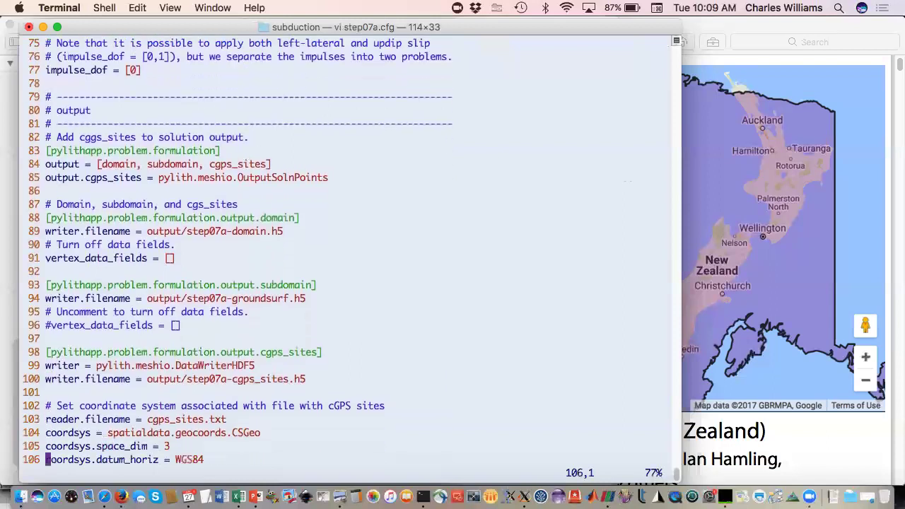
pyautogui.press('Down')
pyautogui.press('Down')
pyautogui.press('Down')
pyautogui.press('Down')
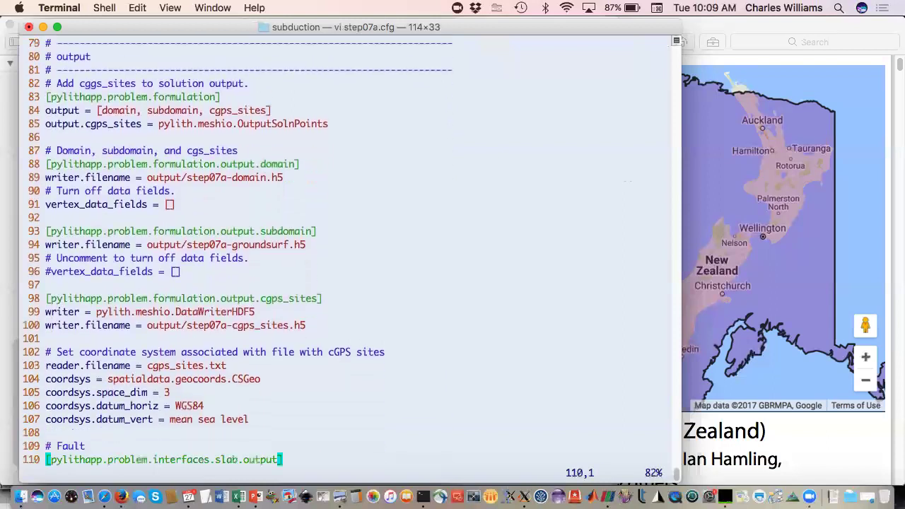
pyautogui.press('Down')
pyautogui.press('Down')
pyautogui.press('Down')
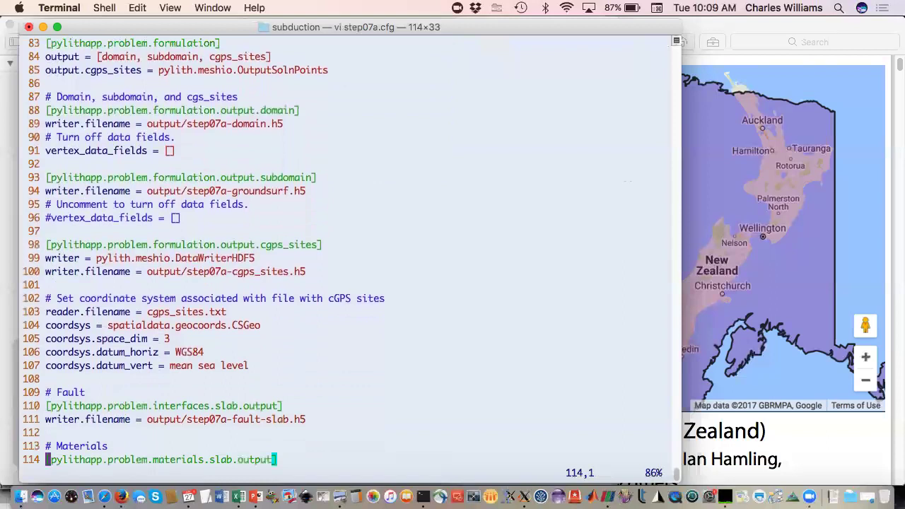
pyautogui.press('Down')
pyautogui.press('Down')
pyautogui.press('Down')
pyautogui.press('Down')
pyautogui.press('Down')
pyautogui.press('Down')
pyautogui.press('Down')
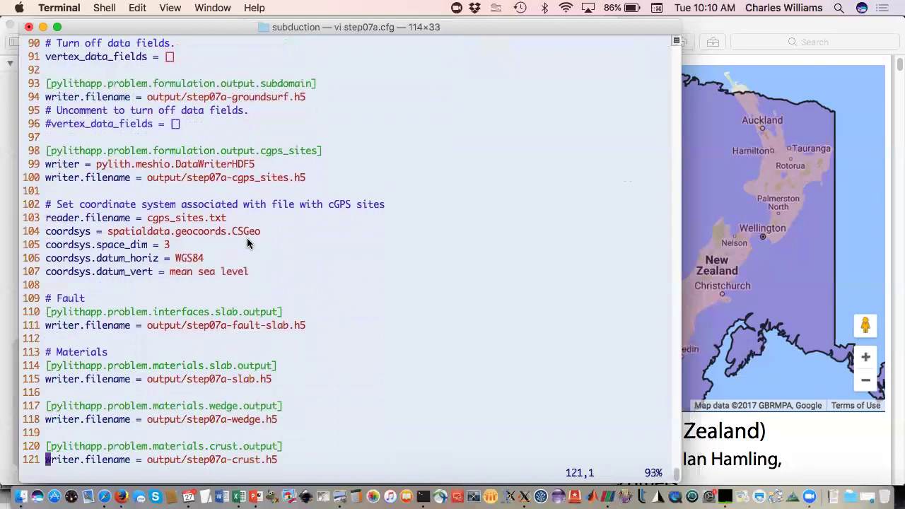
pyautogui.press('j')
pyautogui.press('j')
pyautogui.press('j')
pyautogui.press('j')
pyautogui.press('j')
pyautogui.press('j')
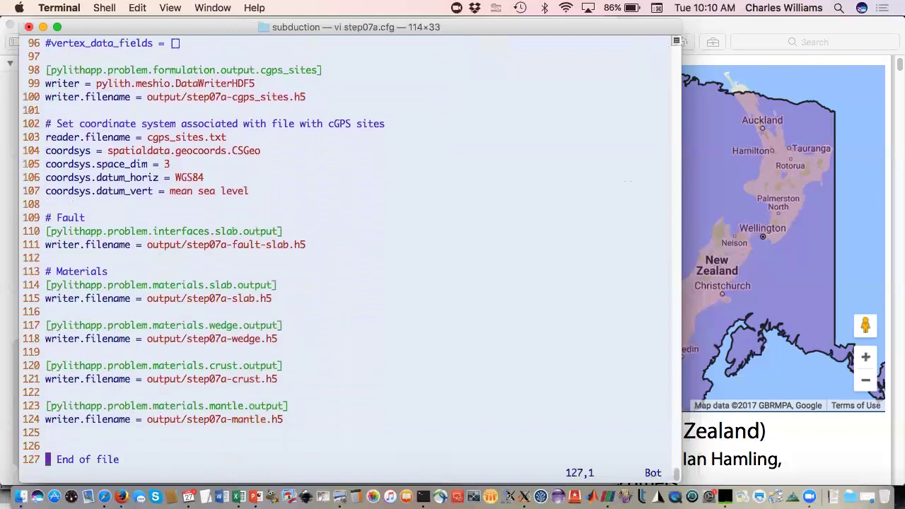
pyautogui.press('k')
pyautogui.press('k')
pyautogui.press('k')
pyautogui.press('k')
pyautogui.press('k')
pyautogui.press('k')
pyautogui.press('k')
pyautogui.press('k')
pyautogui.press('k')
pyautogui.press('k')
pyautogui.press('k')
pyautogui.press('k')
pyautogui.press('k')
pyautogui.press('k')
pyautogui.press('k')
pyautogui.press('k')
pyautogui.press('k')
pyautogui.press('k')
pyautogui.press('k')
pyautogui.press('k')
pyautogui.press('k')
pyautogui.press('k')
pyautogui.press('k')
pyautogui.press('k')
pyautogui.press('k')
pyautogui.press('k')
pyautogui.press('k')
pyautogui.press('k')
pyautogui.press('k')
pyautogui.press('k')
pyautogui.press('k')
pyautogui.press('k')
pyautogui.press('k')
pyautogui.press('k')
pyautogui.press('k')
pyautogui.press('k')
pyautogui.press('k')
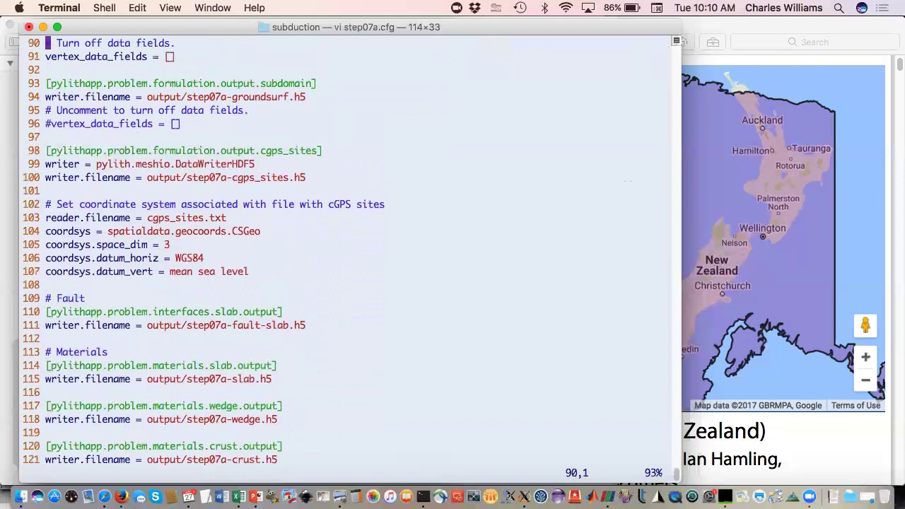
pyautogui.press('k')
pyautogui.press('k')
pyautogui.press('k')
pyautogui.press('k')
pyautogui.press('k')
pyautogui.press('k')
pyautogui.press('k')
pyautogui.press('k')
pyautogui.press('k')
pyautogui.press('k')
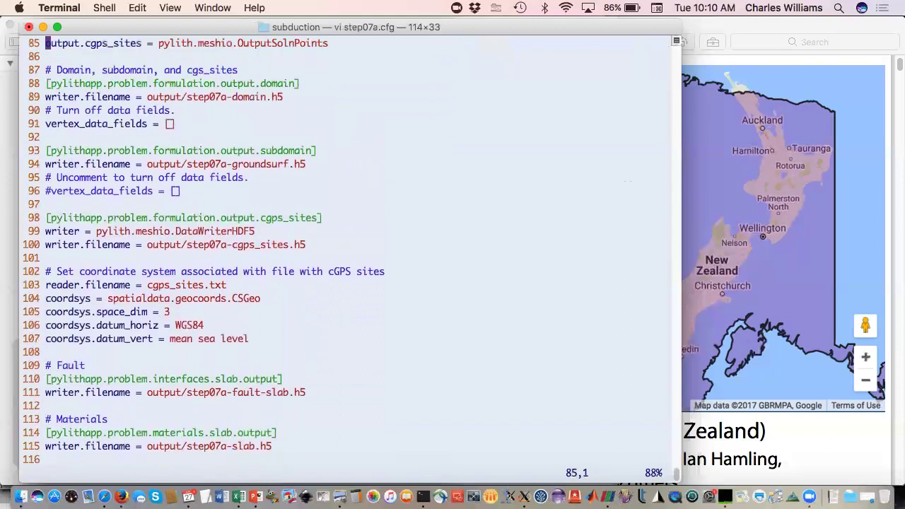
pyautogui.press('k')
pyautogui.press('k')
pyautogui.press('k')
pyautogui.press('k')
pyautogui.press('k')
pyautogui.press('k')
pyautogui.press('k')
pyautogui.press('k')
pyautogui.press('k')
pyautogui.press('k')
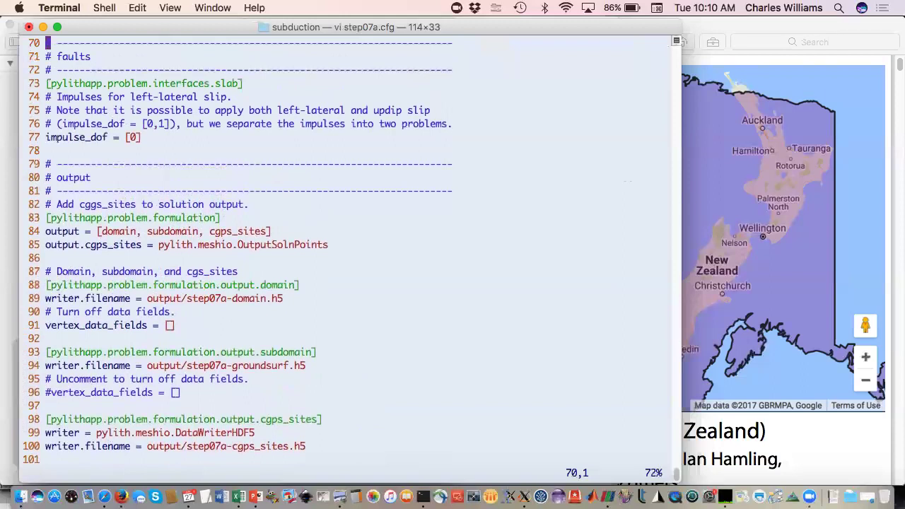
# Quit vi and move the greensfns Terminal window to the right side of the screen
pyautogui.hotkey('shift', ':')
pyautogui.write('q')
pyautogui.press('Return')
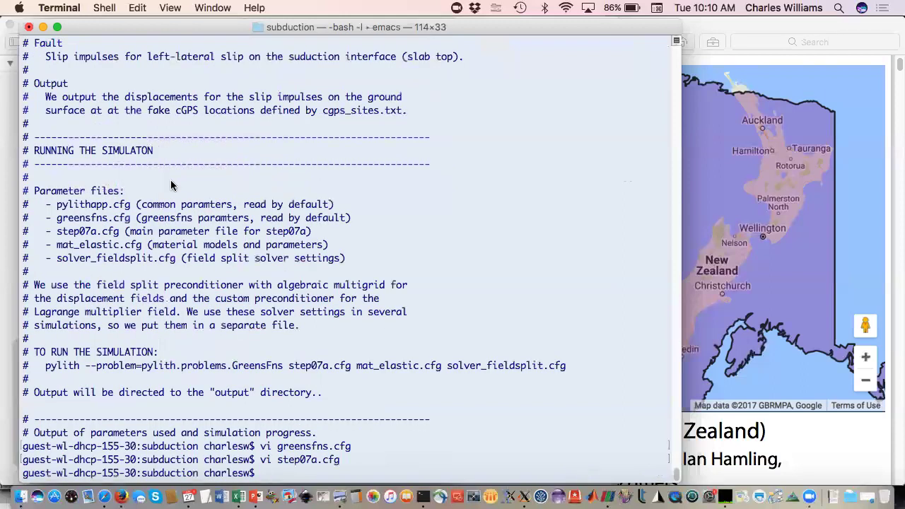
pyautogui.click(205, 7)
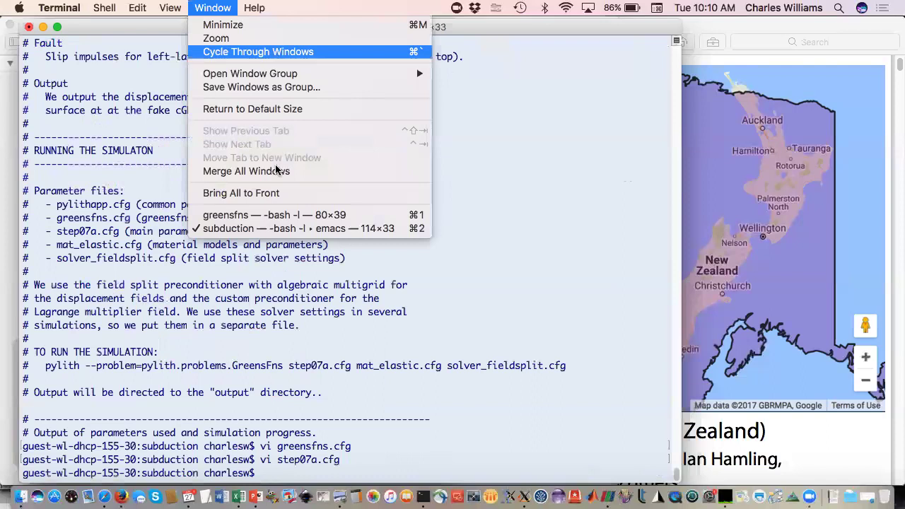
pyautogui.click(277, 213)
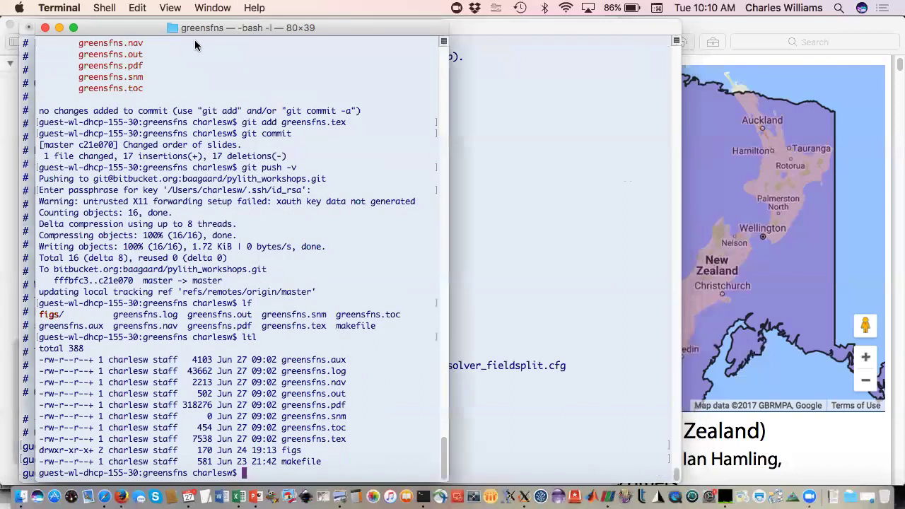
pyautogui.moveTo(156, 27); pyautogui.dragTo(588, 21)
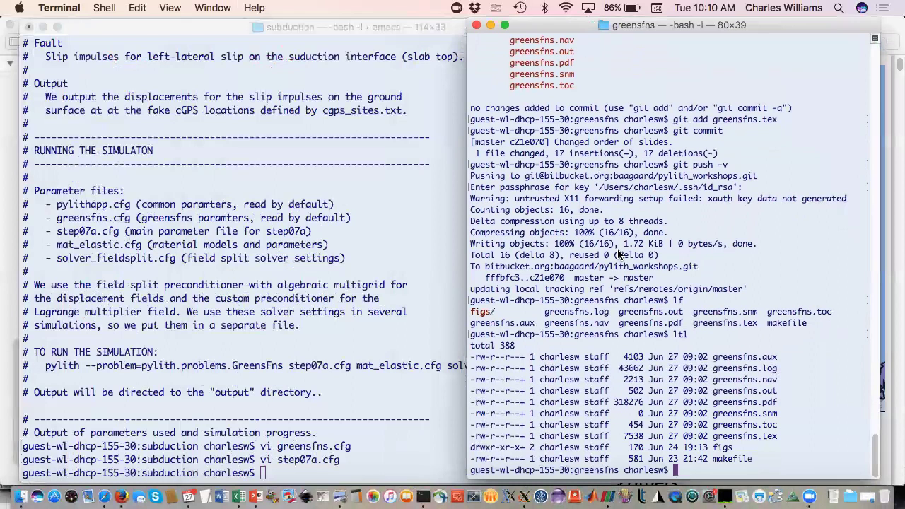
# Change to $PYLITH_SRC_DIR/examples/3d/subduction, list its files and page through step07b.cfg
pyautogui.write('cd $PYLITH_SRC_DIR')
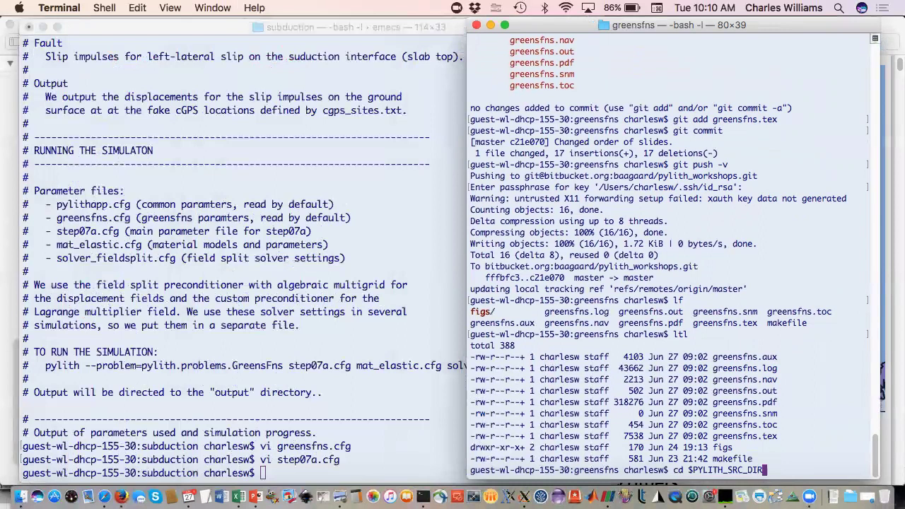
pyautogui.press('Return')
pyautogui.write('cd examples/')
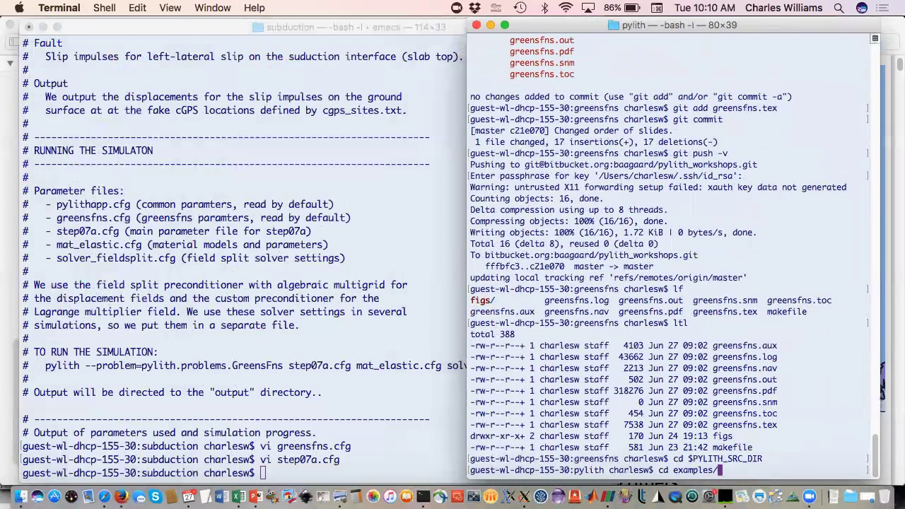
pyautogui.write('3d/subduction/')
pyautogui.press('Return')
pyautogui.write('lf')
pyautogui.press('Return')
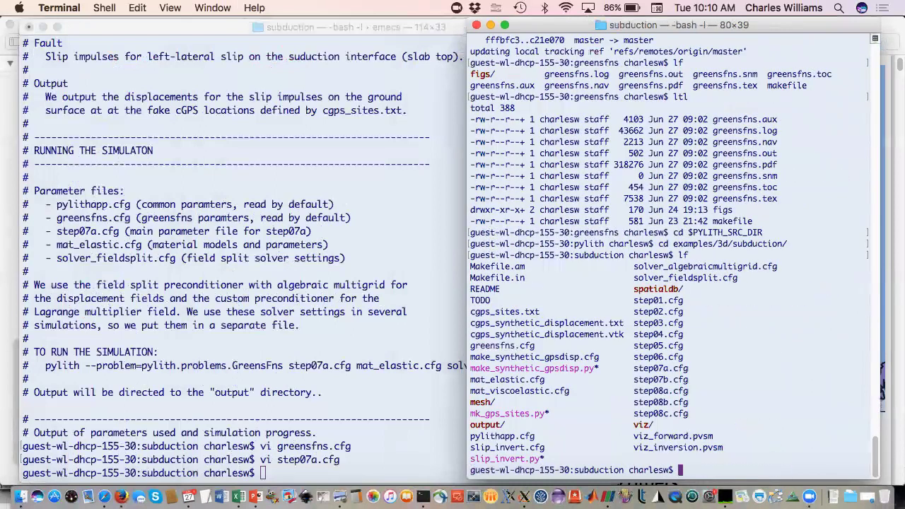
pyautogui.write('more step0')
pyautogui.write('7b.cfg')
pyautogui.press('Return')
pyautogui.press('space')
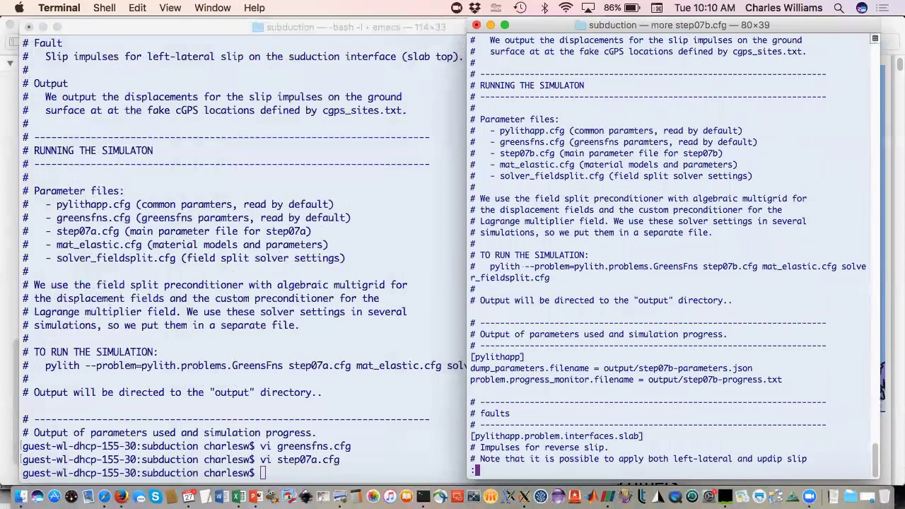
# Run the step07b pylith Green's functions command with solver_fieldsplit.cfg in the right terminal
pyautogui.press('q')
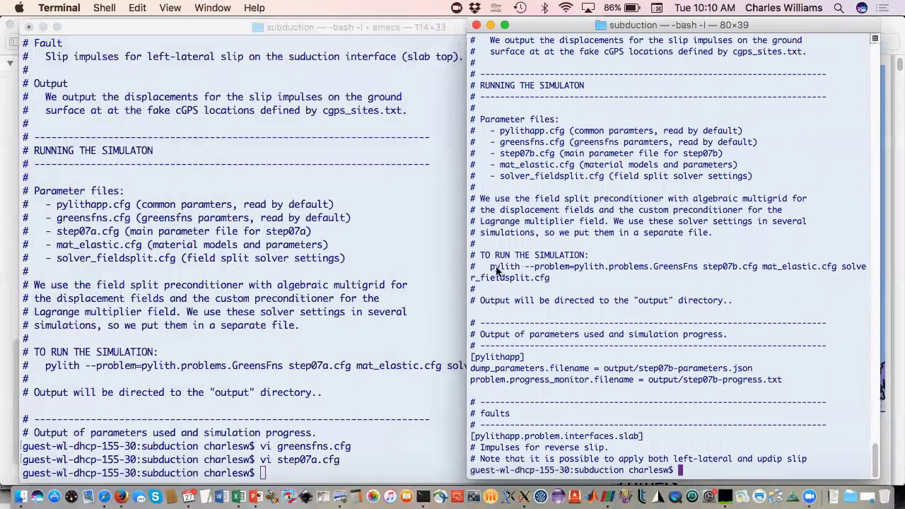
pyautogui.moveTo(490, 269); pyautogui.dragTo(812, 266)
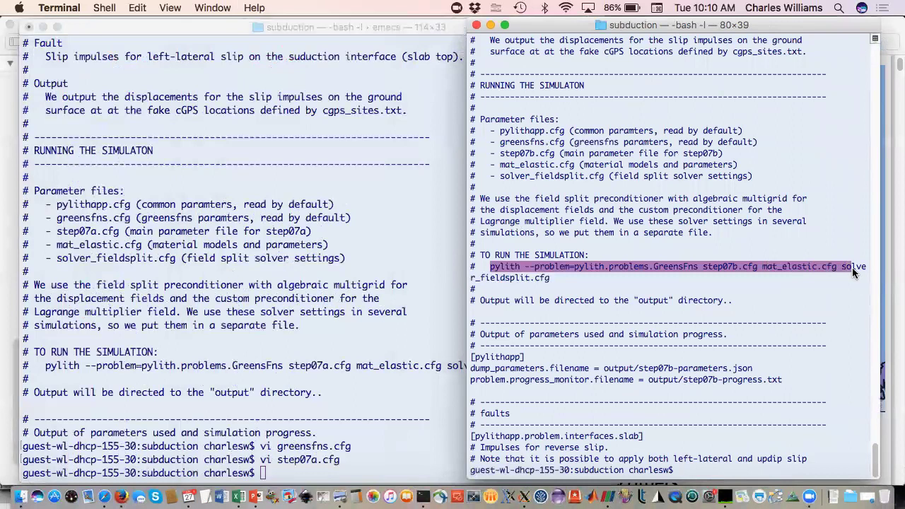
pyautogui.press('super+c')
pyautogui.press('super+v')
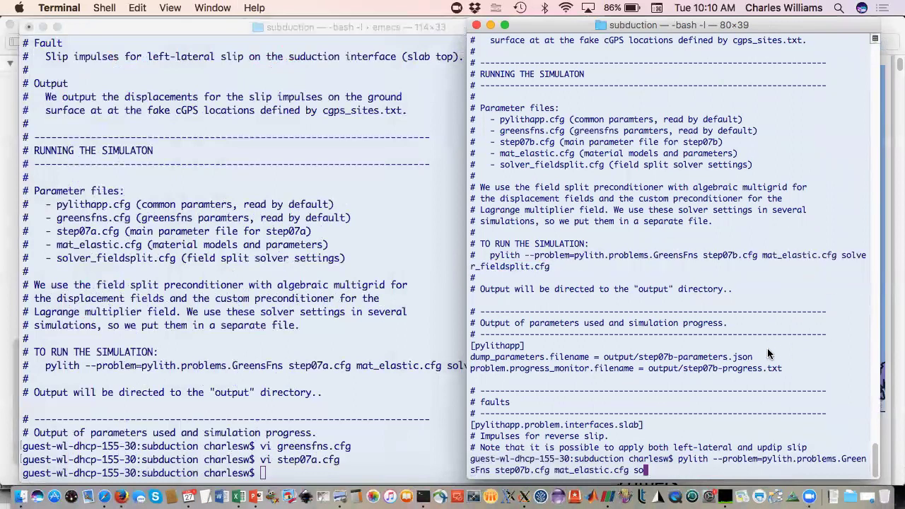
pyautogui.write('lver_fi')
pyautogui.press('Tab')
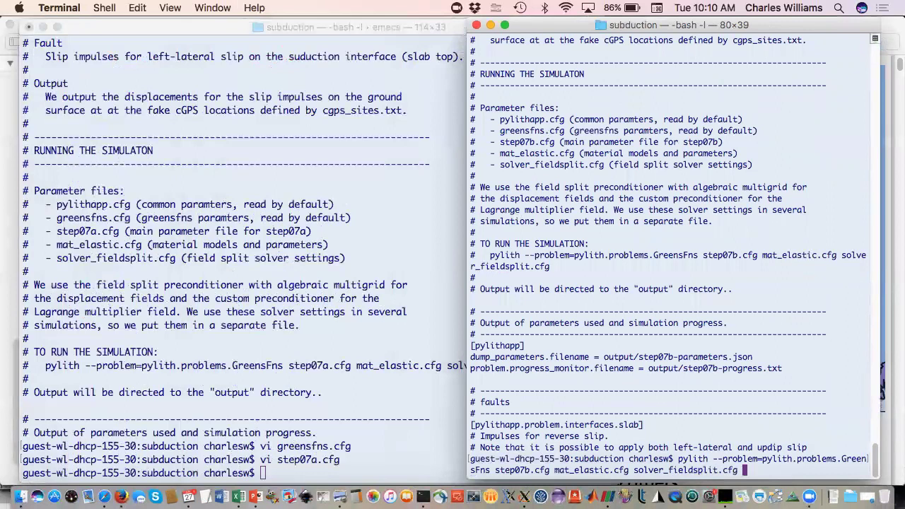
pyautogui.press('Return')
# Copy the step07a pylith command from the left terminal and run it
pyautogui.click(362, 394)
pyautogui.click(145, 365)
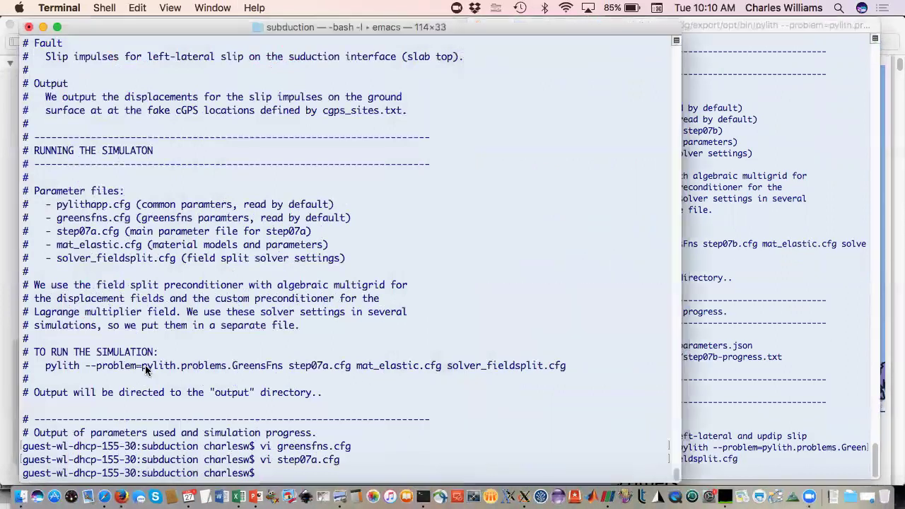
pyautogui.moveTo(49, 370); pyautogui.dragTo(569, 367)
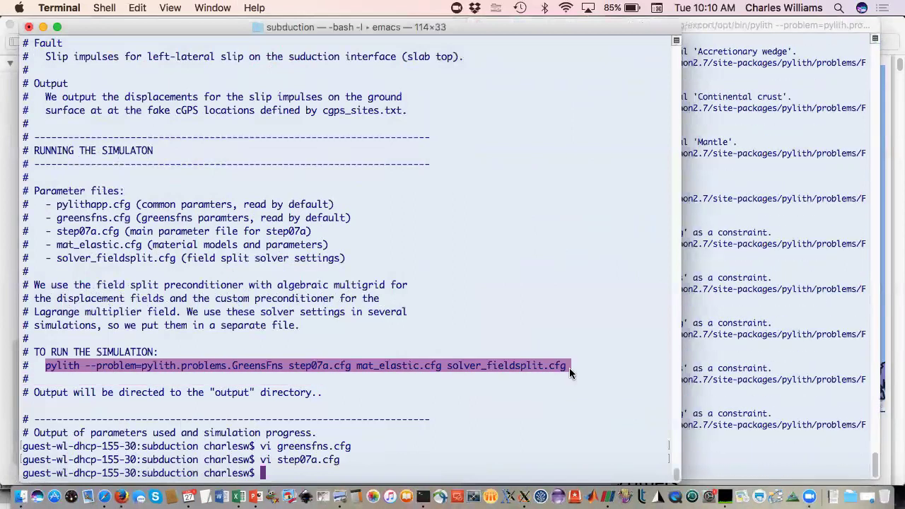
pyautogui.press('super+c')
pyautogui.press('super+v')
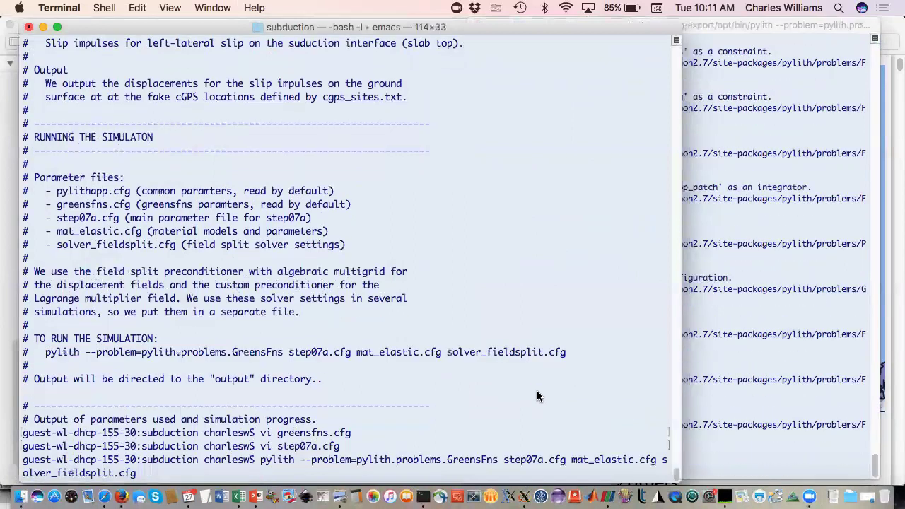
pyautogui.press('Return')
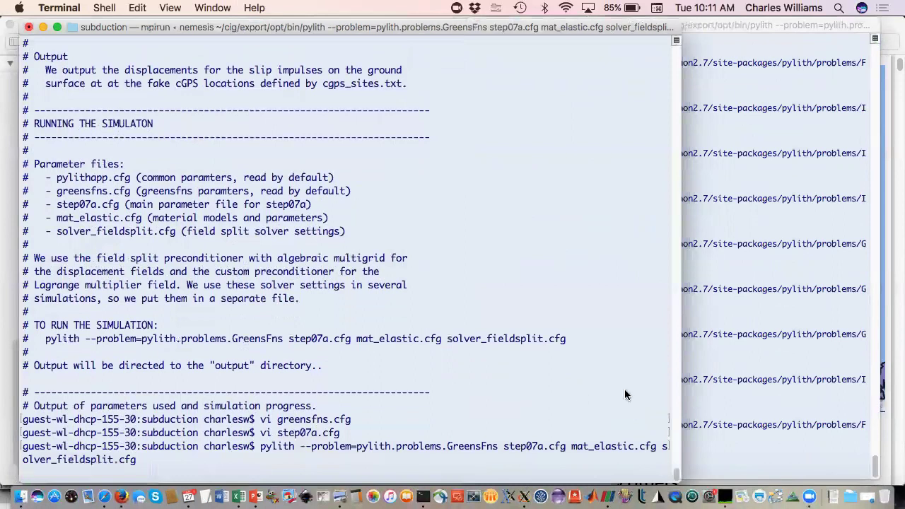
pyautogui.click(608, 488)
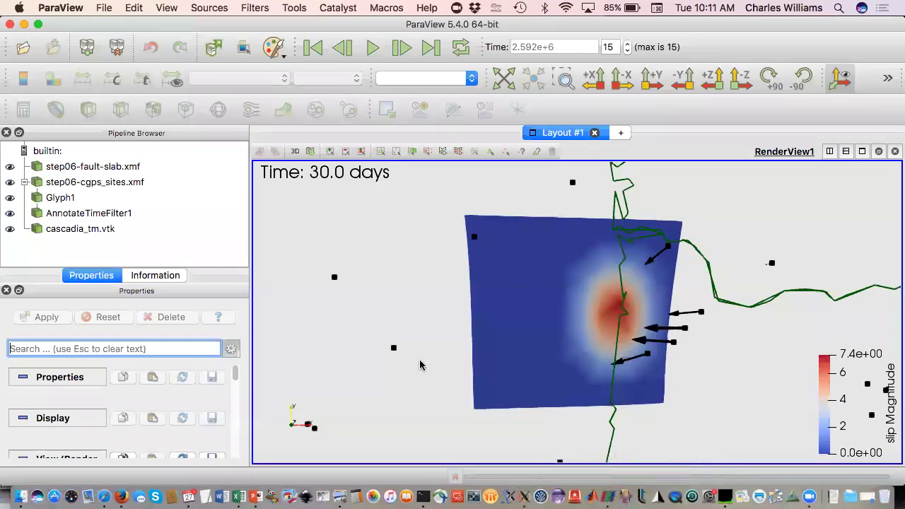
pyautogui.press('super+Tab')
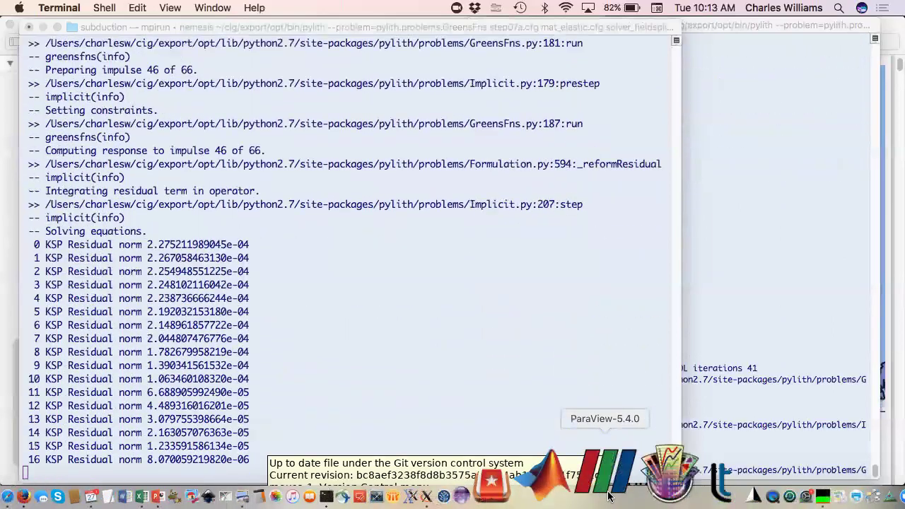
pyautogui.click(608, 480)
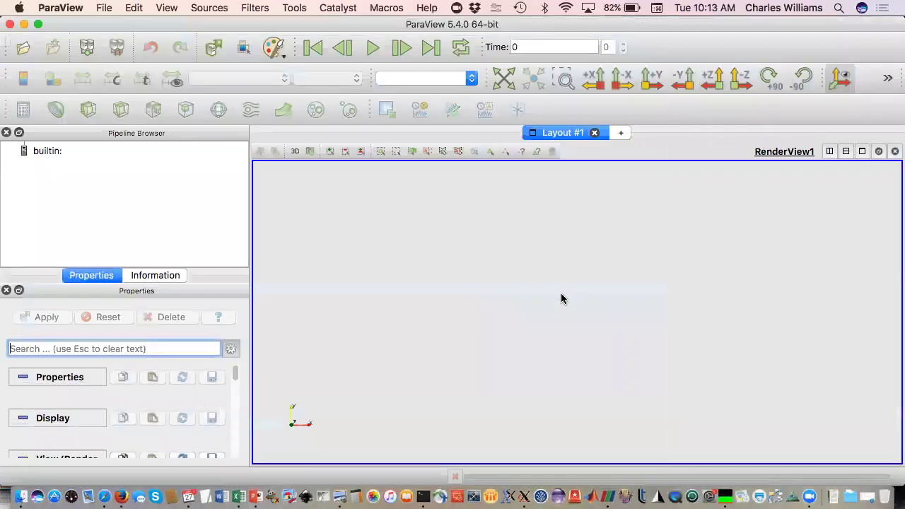
pyautogui.click(429, 475)
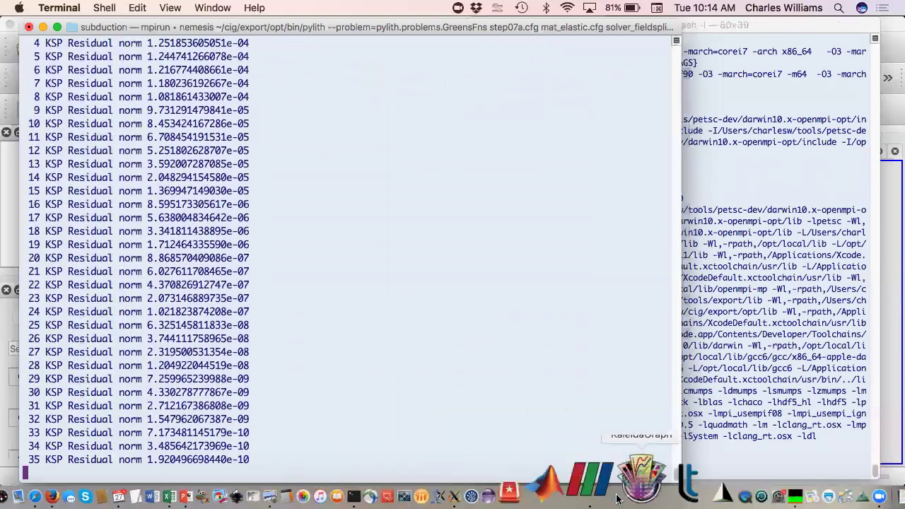
# In ParaView's Open dialog, select step07b-cgps_sites.xmf
pyautogui.click(607, 488)
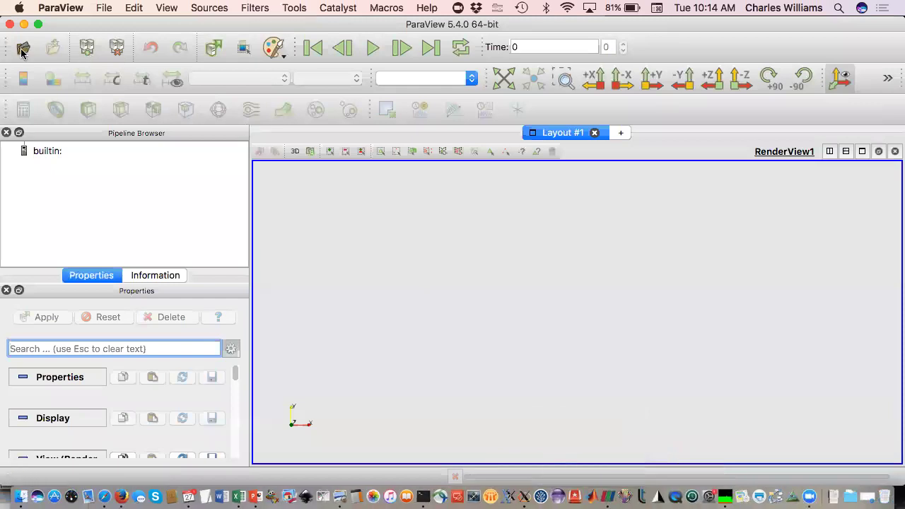
pyautogui.click(21, 48)
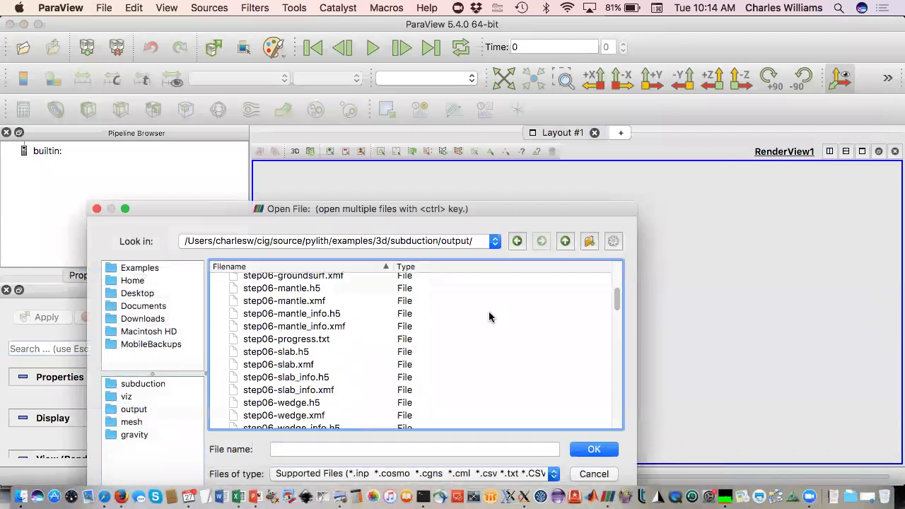
pyautogui.scroll(-1, 489, 317)
pyautogui.scroll(-2, 489, 317)
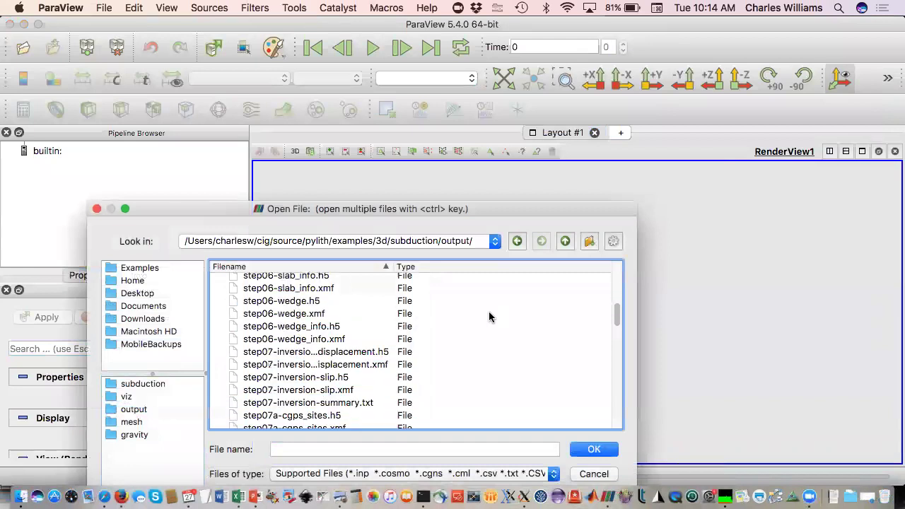
pyautogui.scroll(-3, 489, 317)
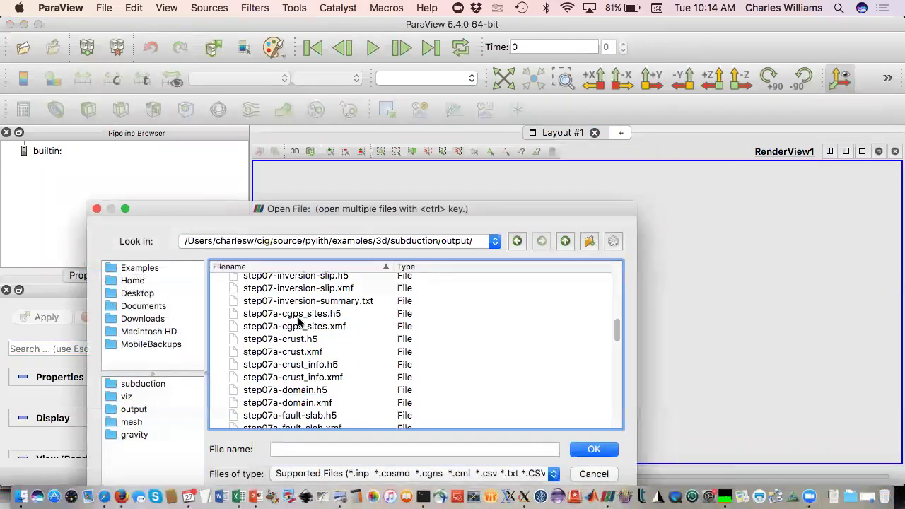
pyautogui.click(316, 327)
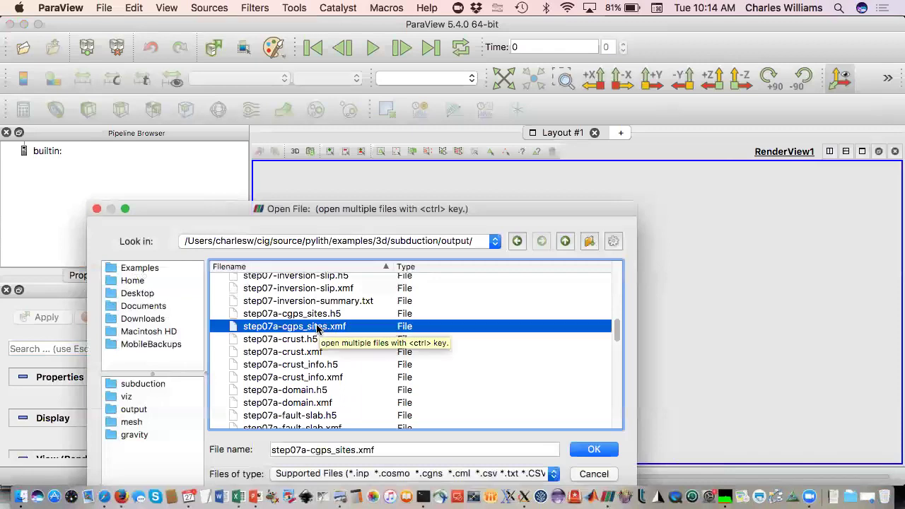
pyautogui.scroll(-5, 350, 338)
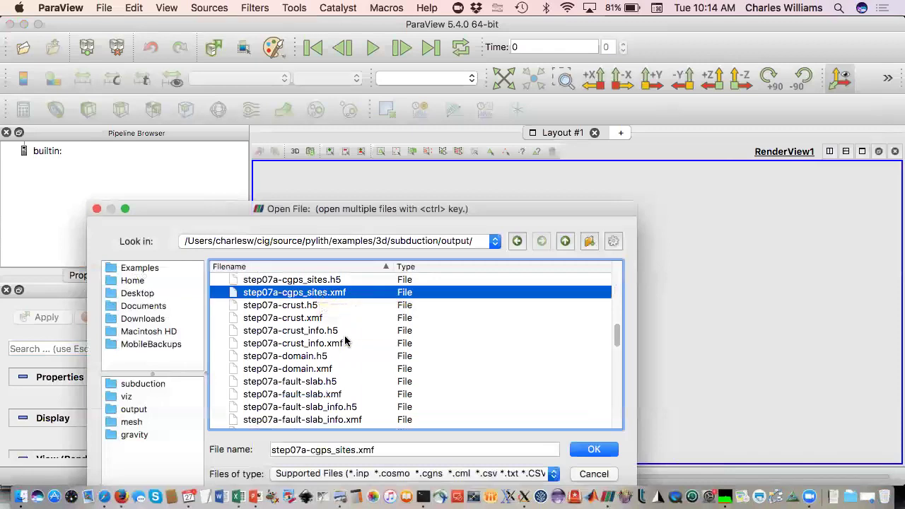
pyautogui.scroll(-3, 345, 341)
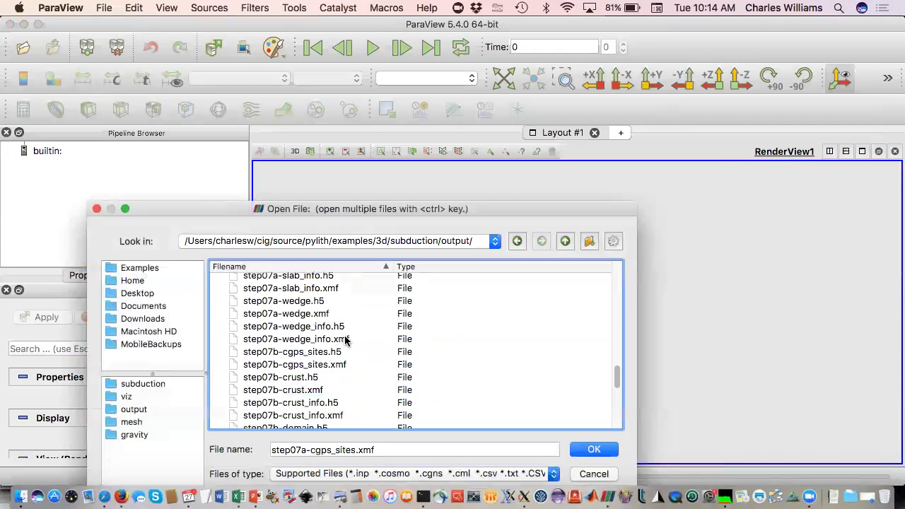
pyautogui.click(345, 365)
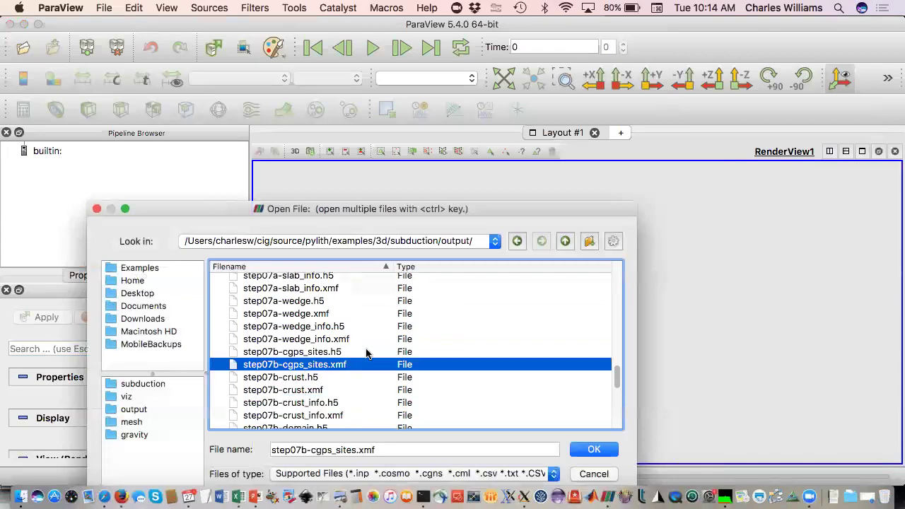
# Add step07b-fault-slab.xmf, open both with the Xdmf Reader and apply
pyautogui.scroll(-2, 393, 347)
pyautogui.scroll(-1, 394, 346)
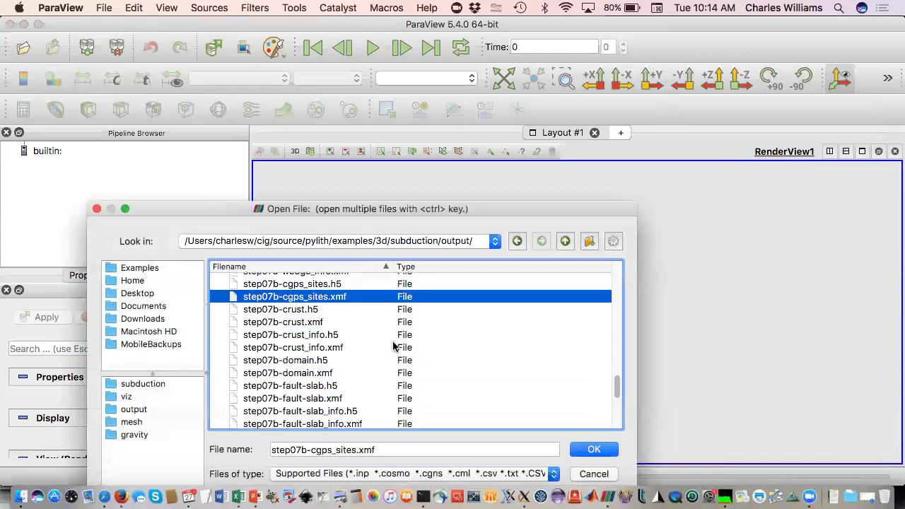
pyautogui.keyDown('super'); pyautogui.click(337, 399); pyautogui.keyUp('super')
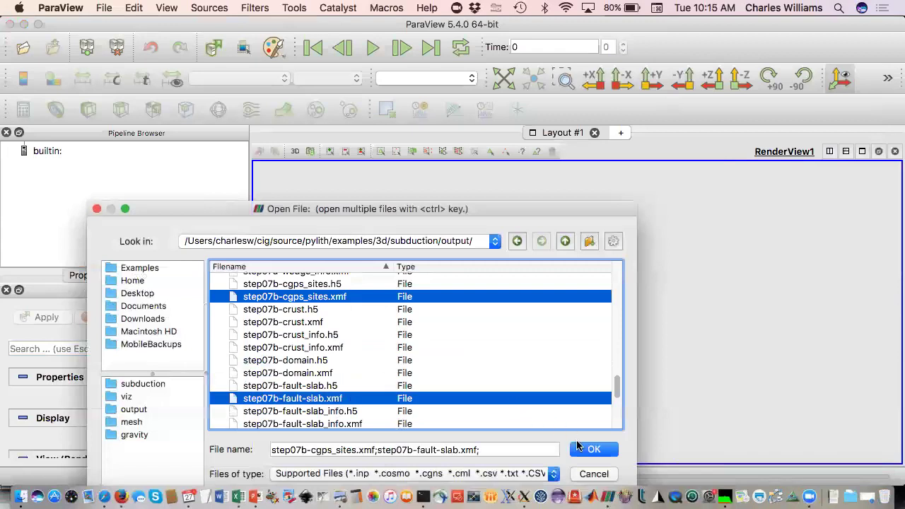
pyautogui.click(589, 449)
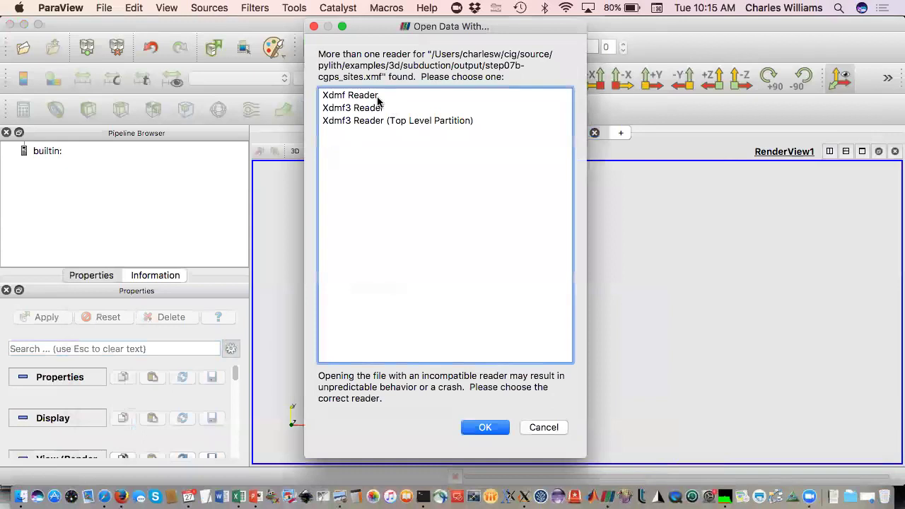
pyautogui.doubleClick(376, 95)
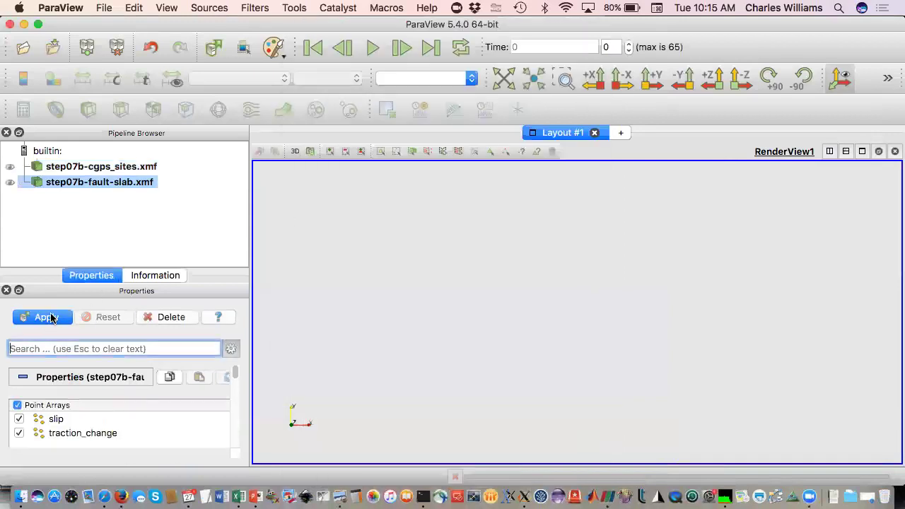
pyautogui.click(46, 317)
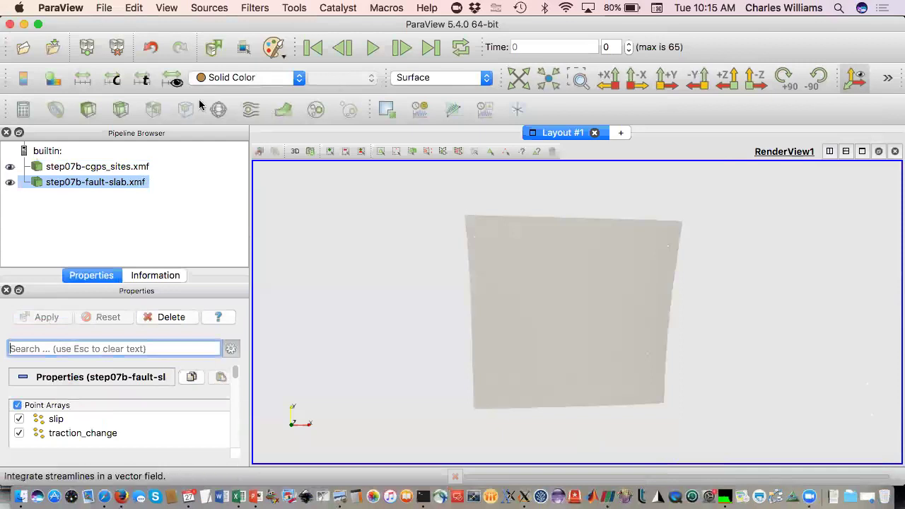
# Colour the fault slab by slip magnitude and select the cGPS sites dataset
pyautogui.click(217, 81)
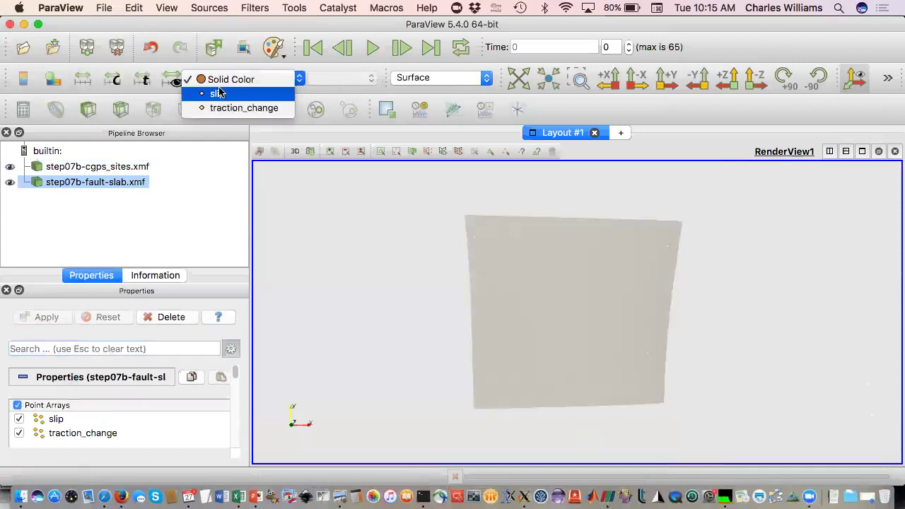
pyautogui.click(219, 94)
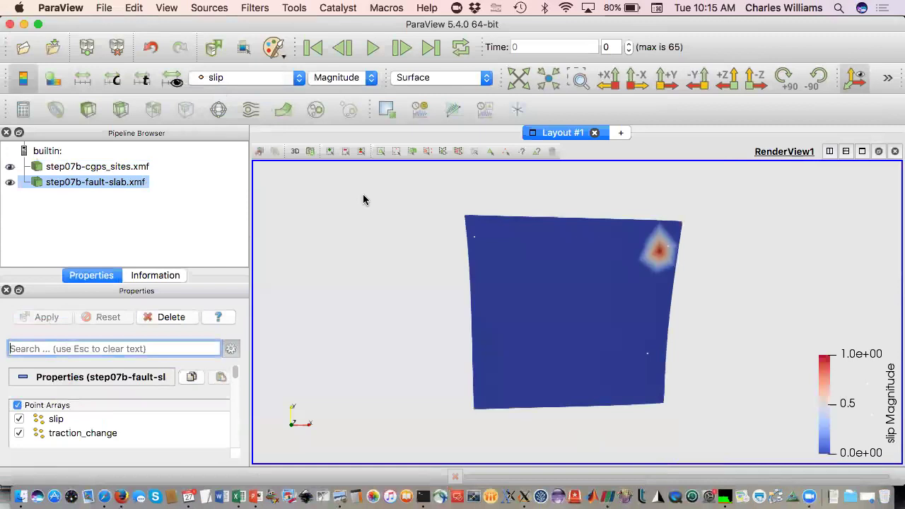
pyautogui.click(128, 167)
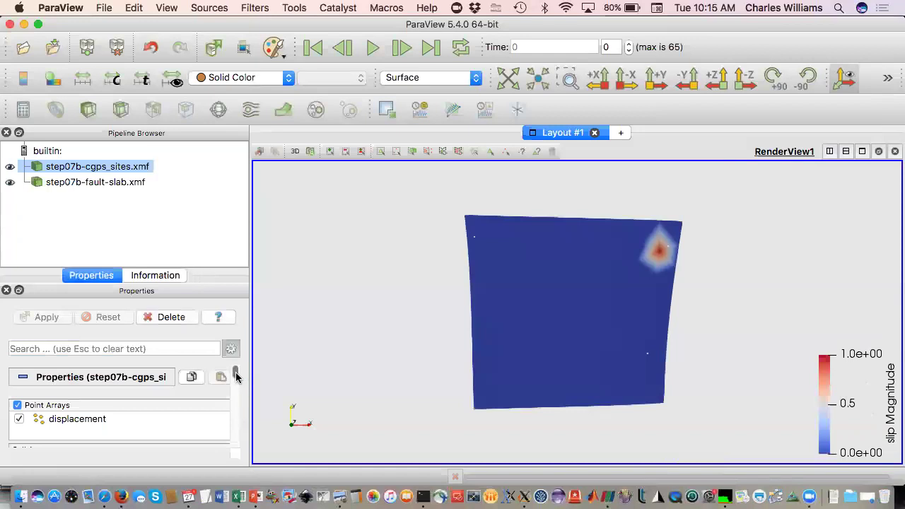
pyautogui.moveTo(236, 377); pyautogui.dragTo(236, 394)
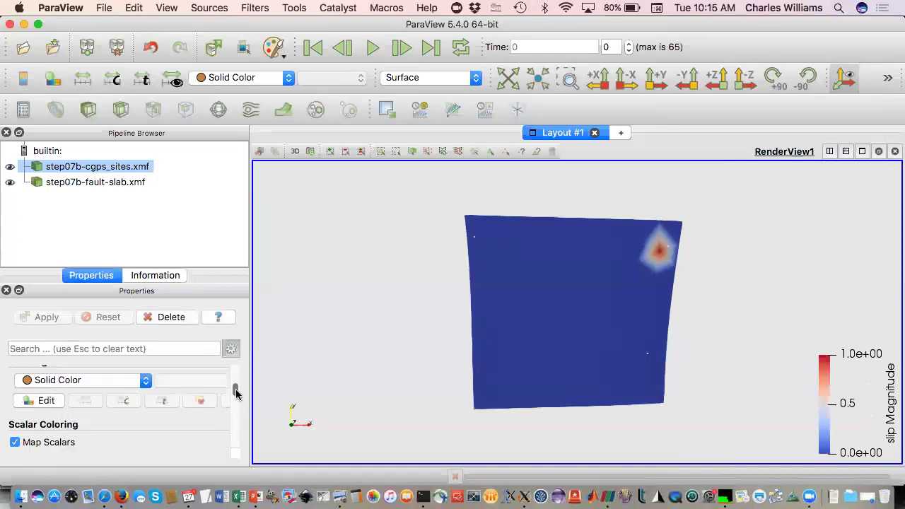
# Make the cGPS site points solid black with a point size of 8
pyautogui.click(45, 401)
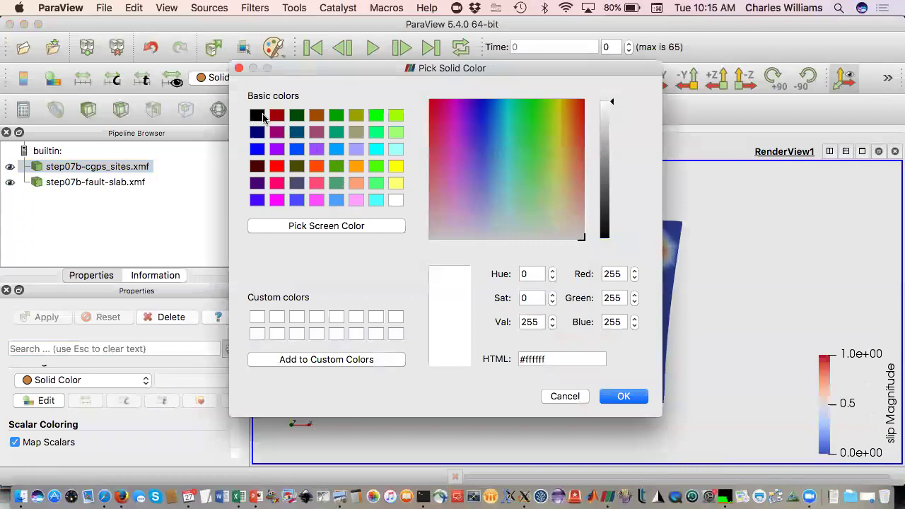
pyautogui.click(256, 115)
pyautogui.click(624, 396)
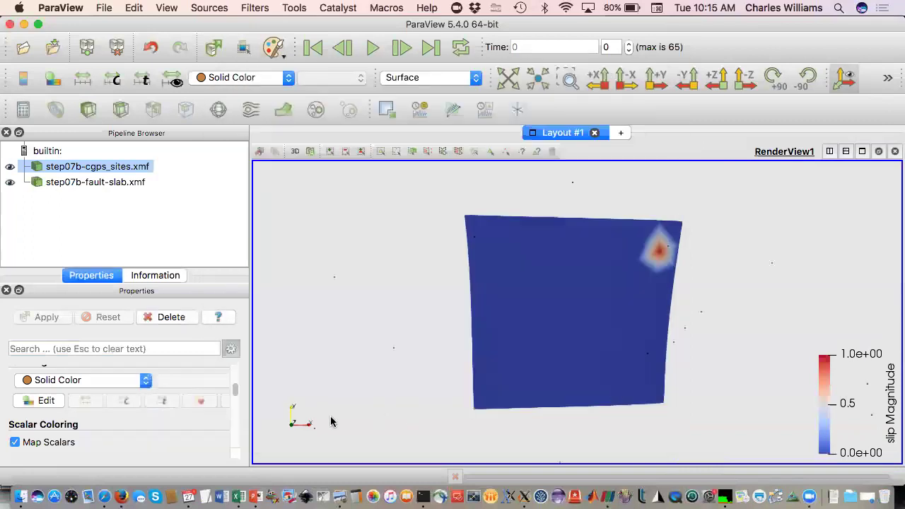
pyautogui.scroll(-5, 237, 391)
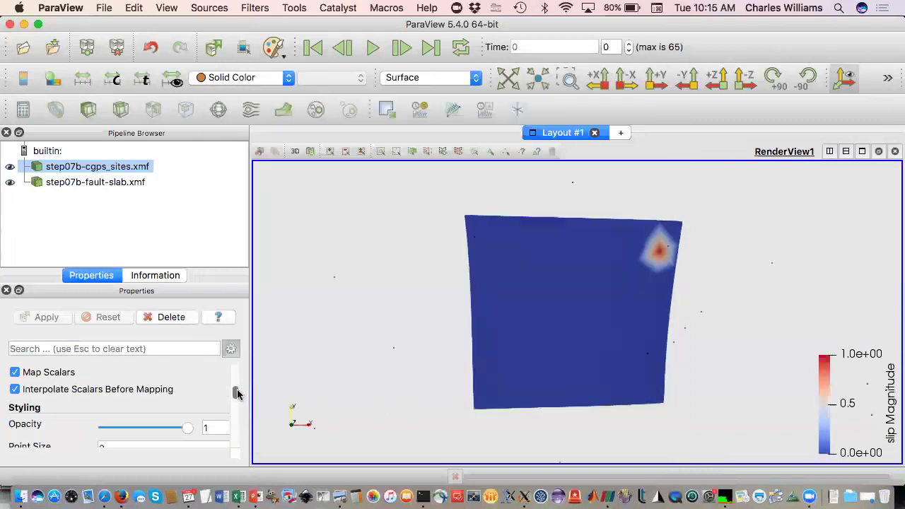
pyautogui.click(107, 395)
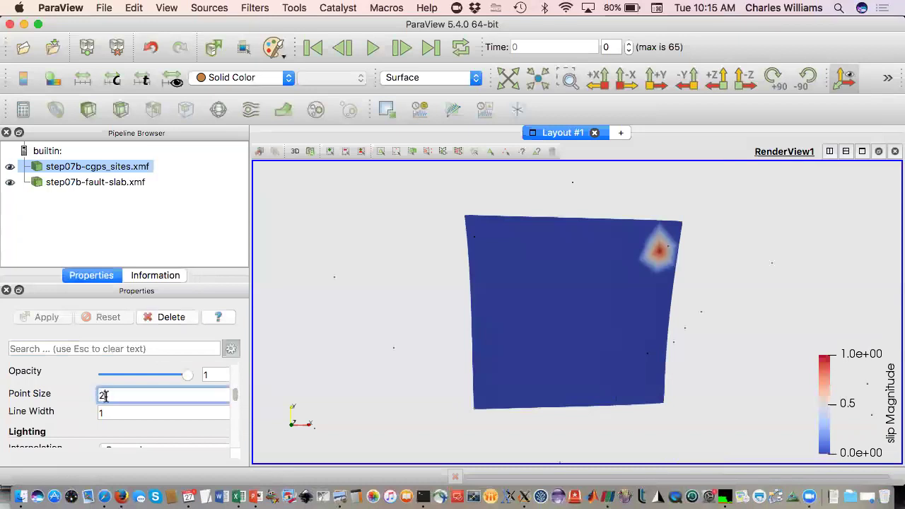
pyautogui.doubleClick(113, 395)
pyautogui.click(125, 412)
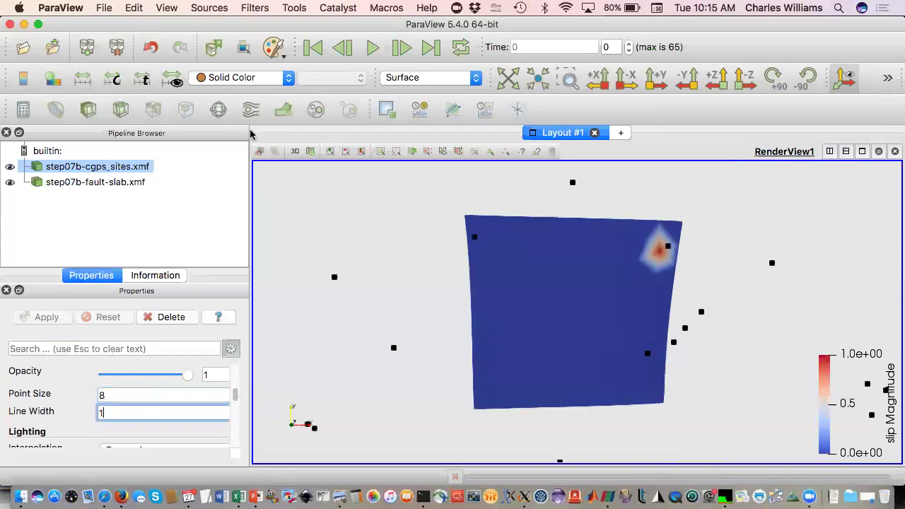
# Add a Glyph filter to the cGPS sites, scaled by vector at all points, factor 50000
pyautogui.click(217, 107)
pyautogui.moveTo(236, 377); pyautogui.dragTo(235, 393)
pyautogui.scroll(-5, 235, 392)
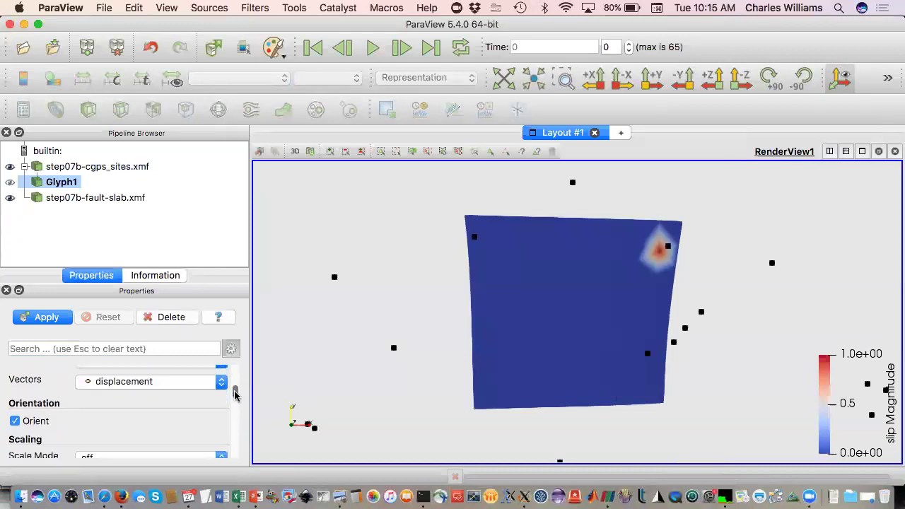
pyautogui.click(170, 417)
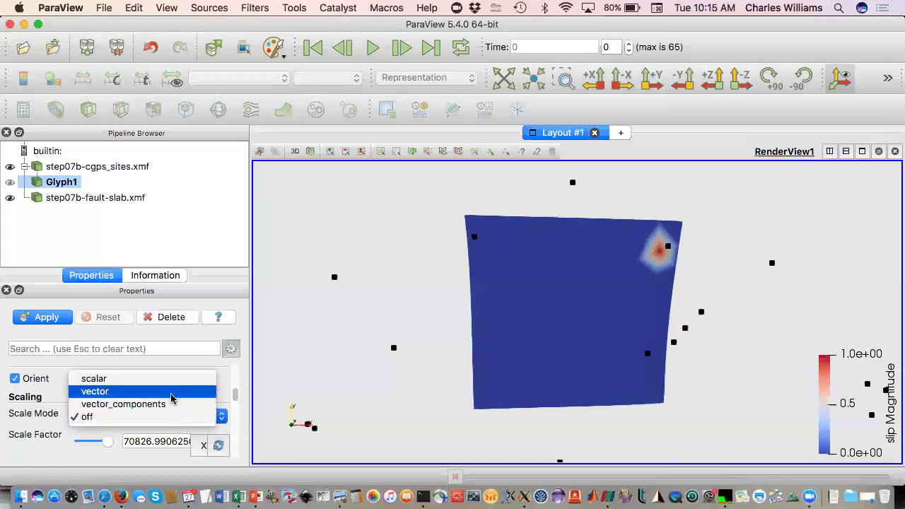
pyautogui.click(172, 391)
pyautogui.tripleClick(147, 440)
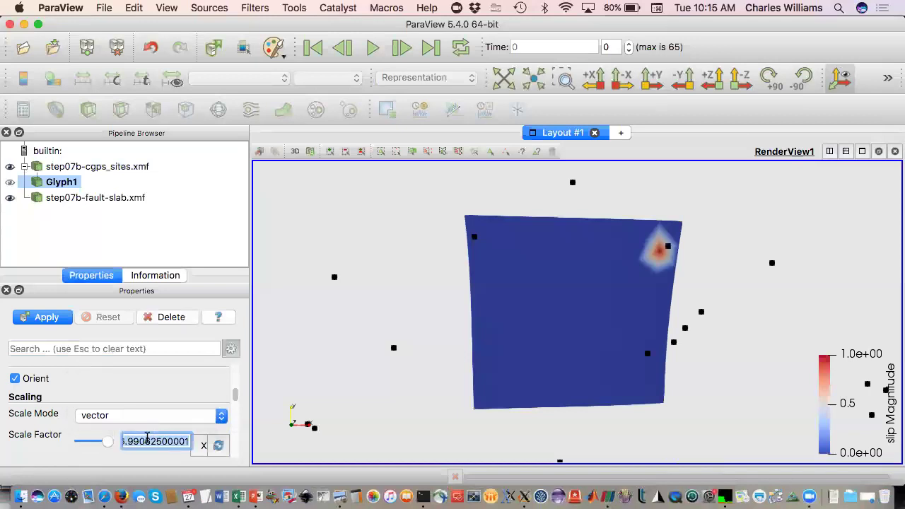
pyautogui.write('5')
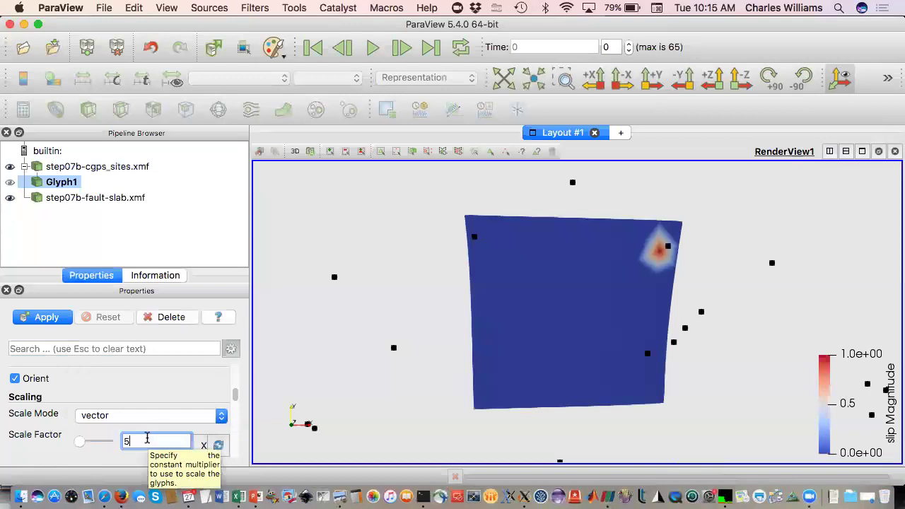
pyautogui.write('0000')
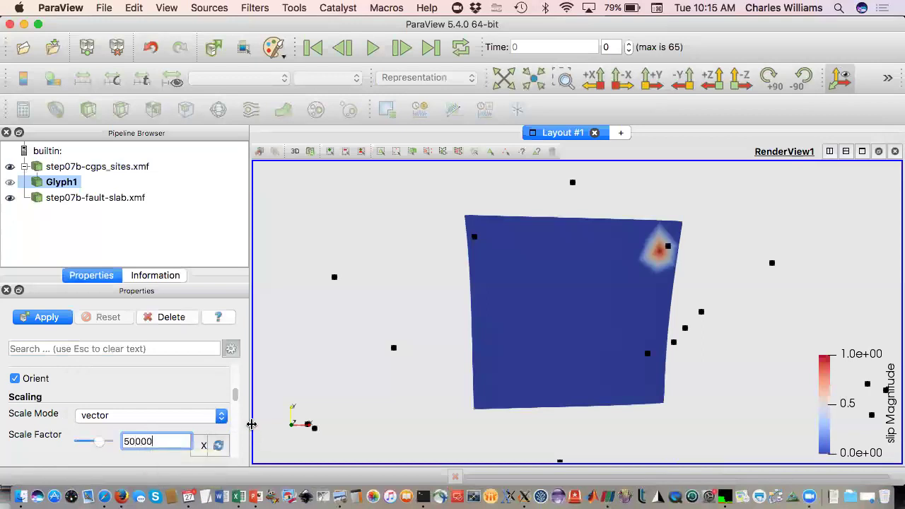
pyautogui.scroll(-3, 237, 399)
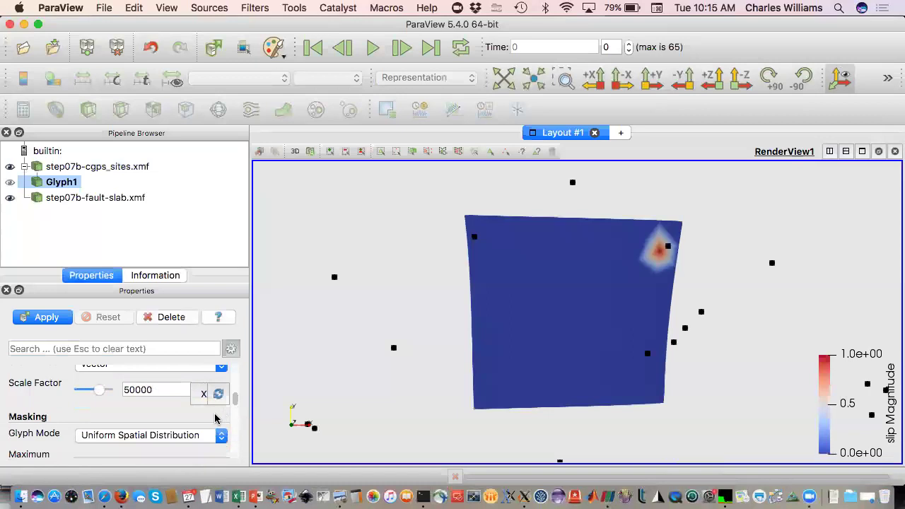
pyautogui.click(185, 436)
pyautogui.click(106, 411)
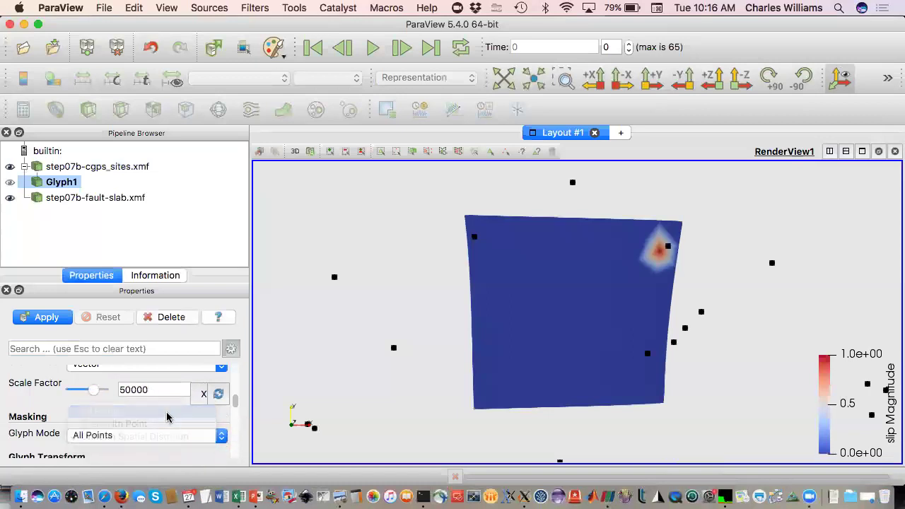
pyautogui.click(48, 316)
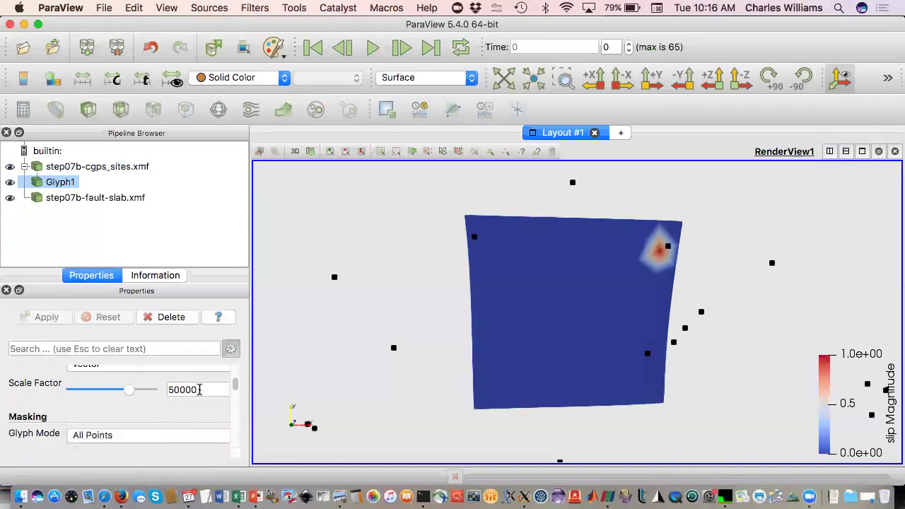
# Raise the glyph scale factor to 500000, apply, then enter 1000000
pyautogui.click(199, 390)
pyautogui.write('0')
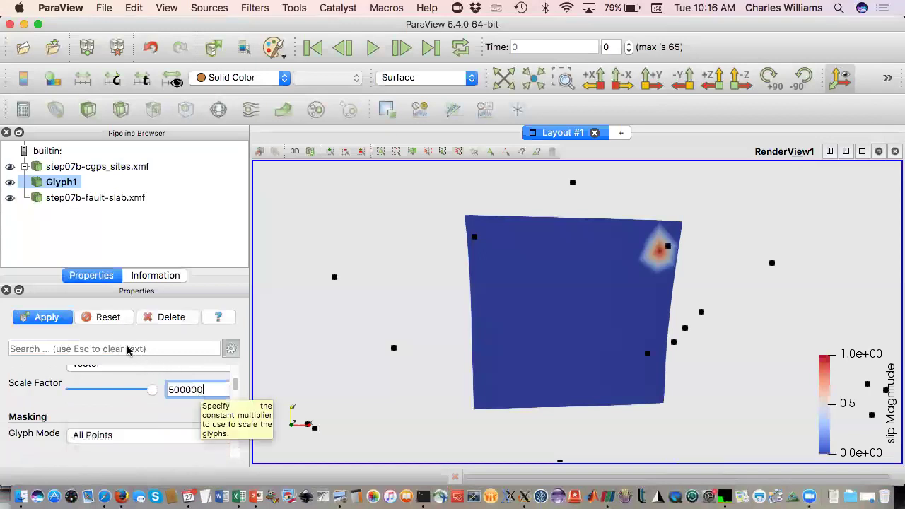
pyautogui.click(39, 318)
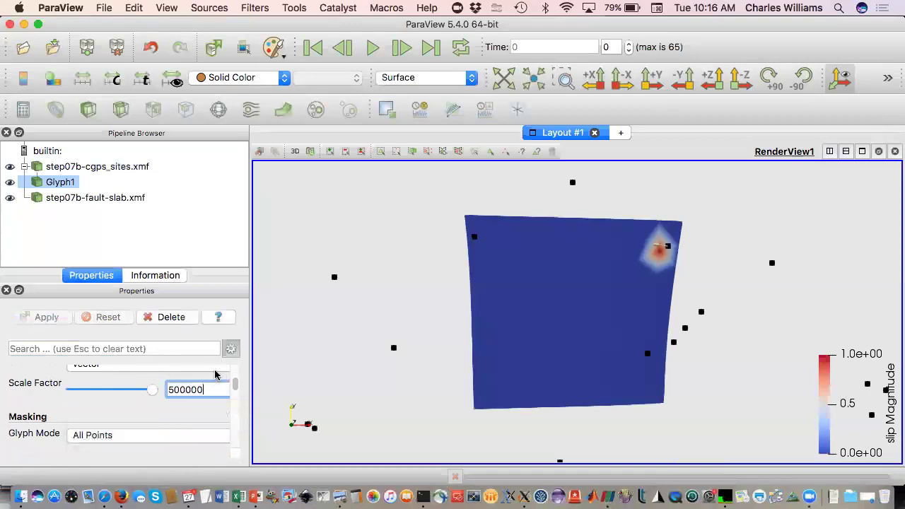
pyautogui.click(178, 389)
pyautogui.click(171, 389)
pyautogui.press('BackSpace')
pyautogui.write('1')
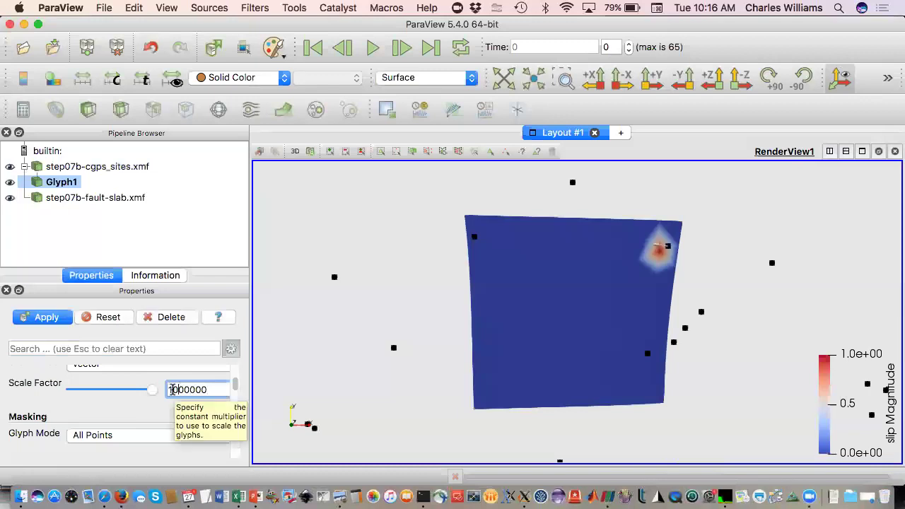
pyautogui.moveTo(235, 382); pyautogui.dragTo(235, 401)
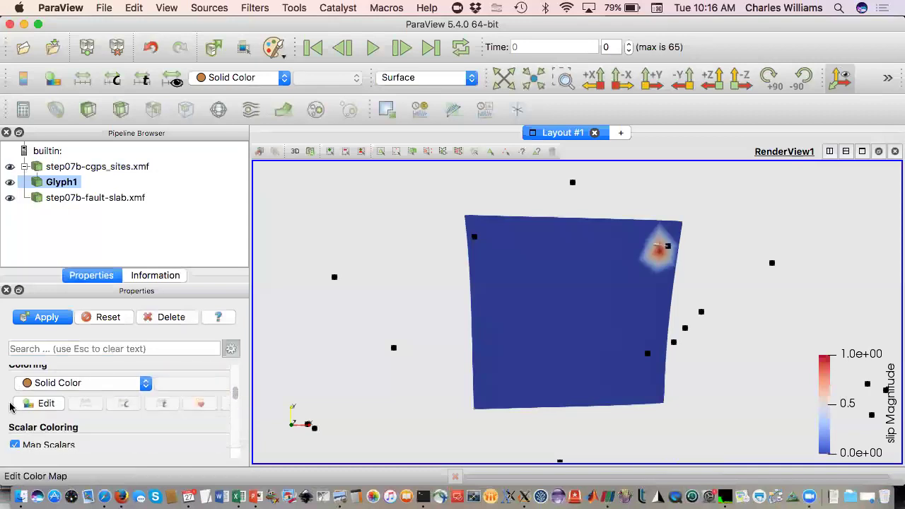
# Colour the glyph arrows solid black and apply
pyautogui.click(34, 403)
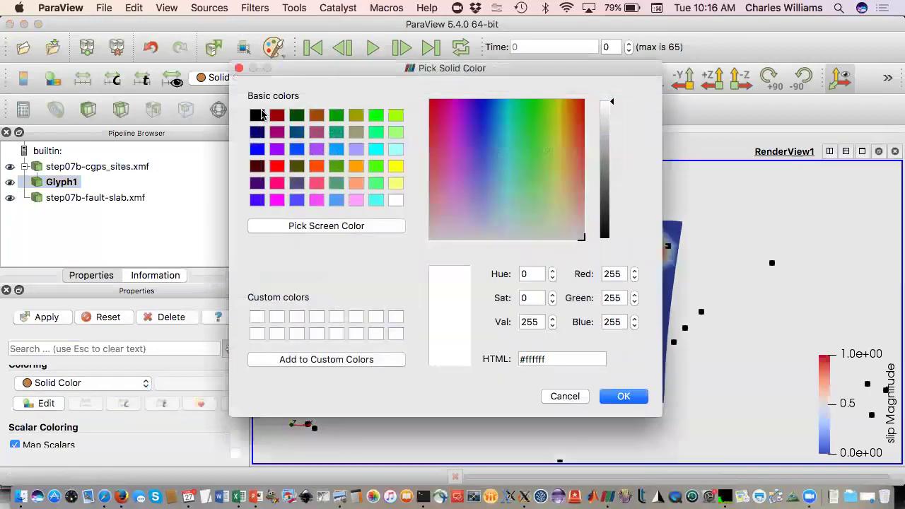
pyautogui.click(257, 115)
pyautogui.click(637, 397)
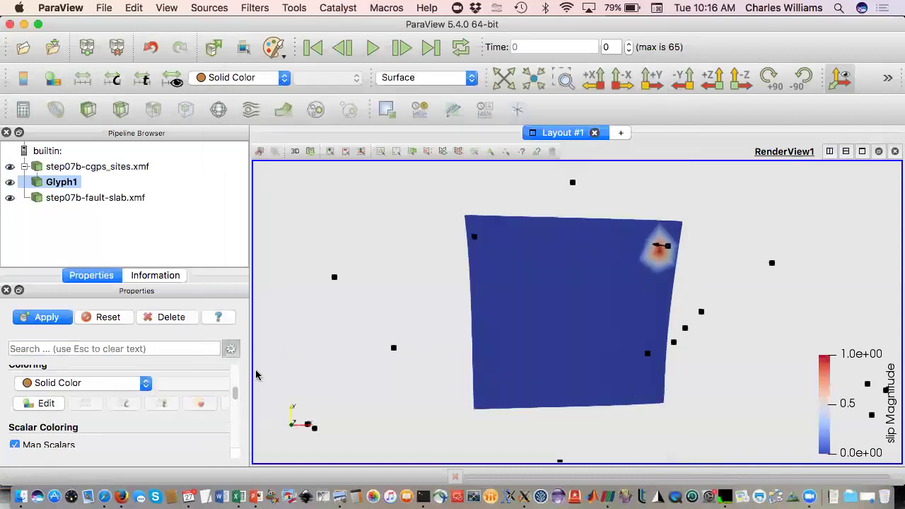
pyautogui.click(47, 318)
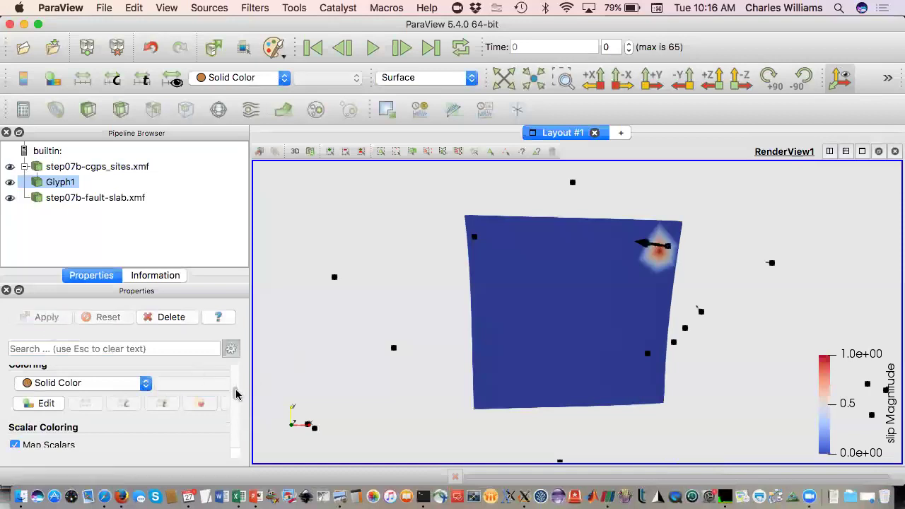
# Set the glyph scale factor to 5000000, apply, then reduce it to 2000000
pyautogui.moveTo(234, 395); pyautogui.dragTo(235, 381)
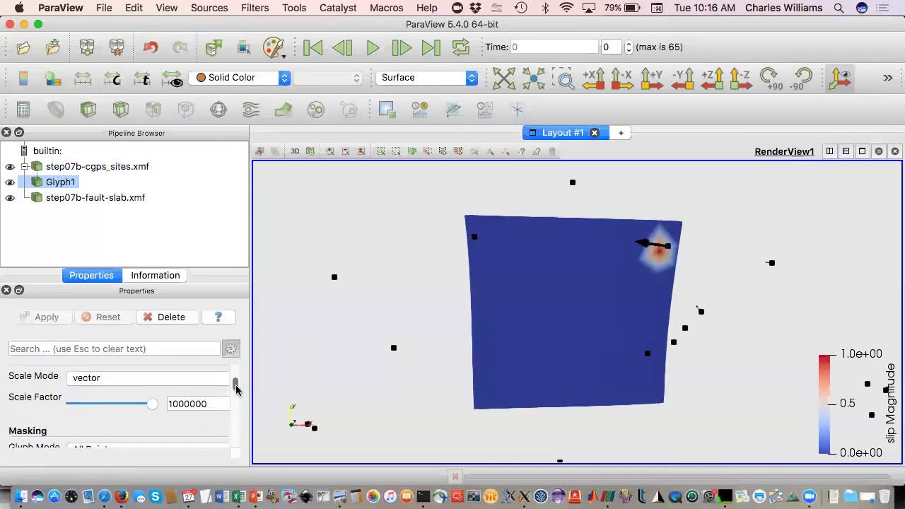
pyautogui.click(170, 403)
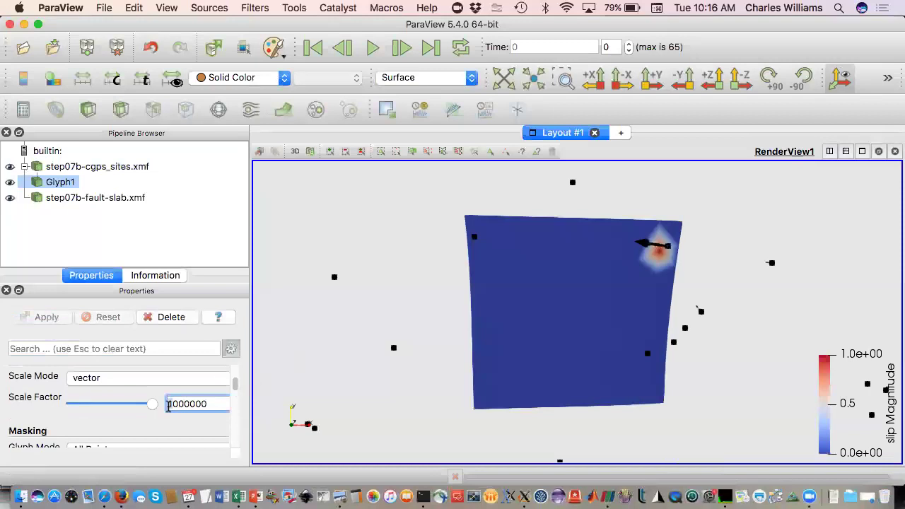
pyautogui.press('Delete')
pyautogui.write('5')
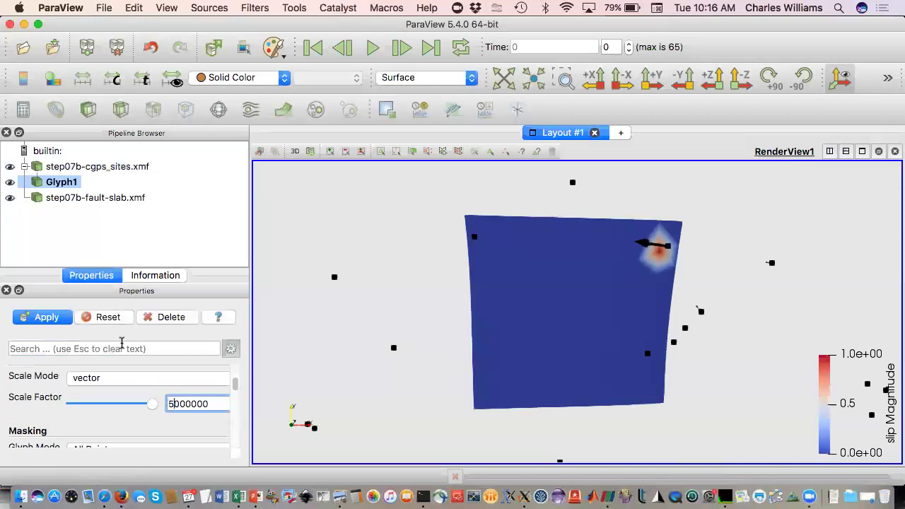
pyautogui.click(51, 320)
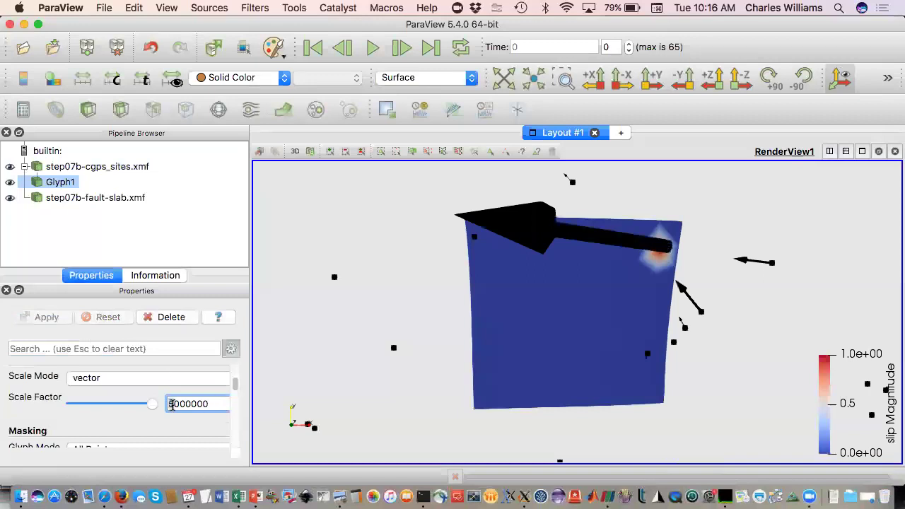
pyautogui.press('Delete')
pyautogui.write('2')
pyautogui.click(53, 317)
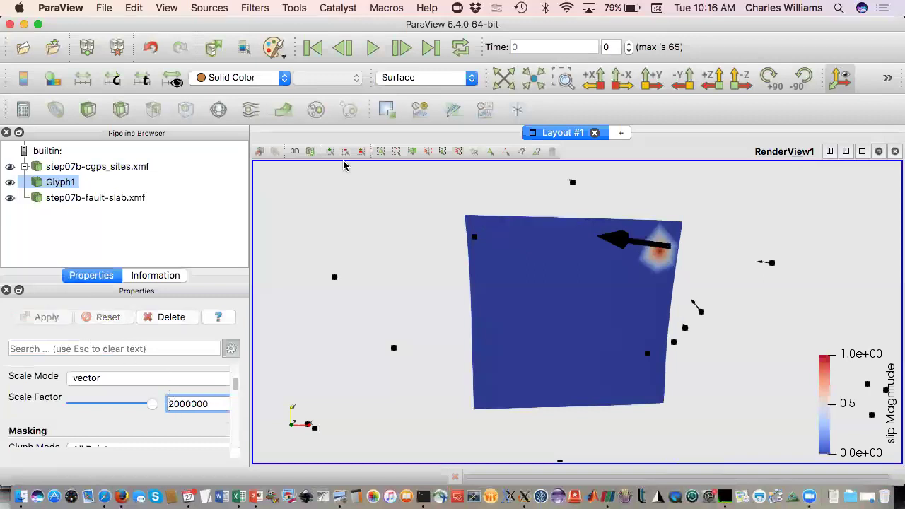
# Step the slip map forward to time step 13, then play the animation to step 65
pyautogui.click(402, 47)
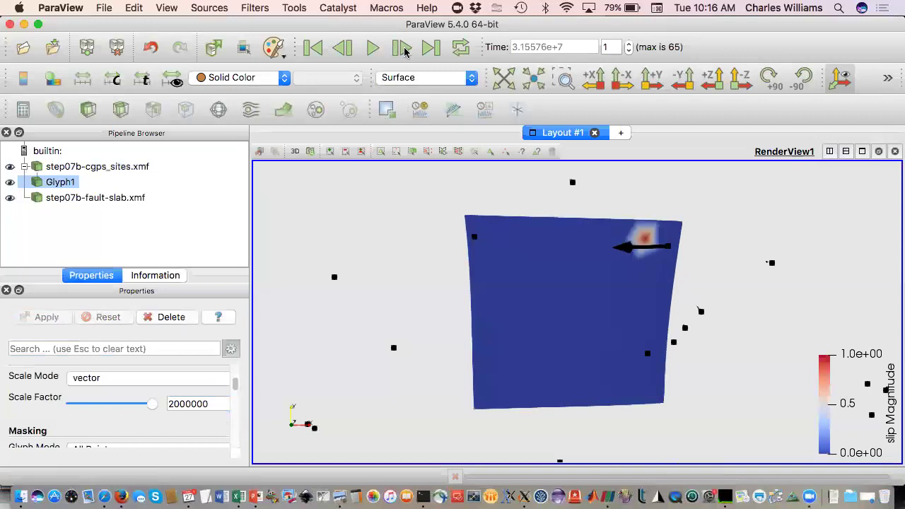
pyautogui.click(402, 47)
pyautogui.click(401, 47)
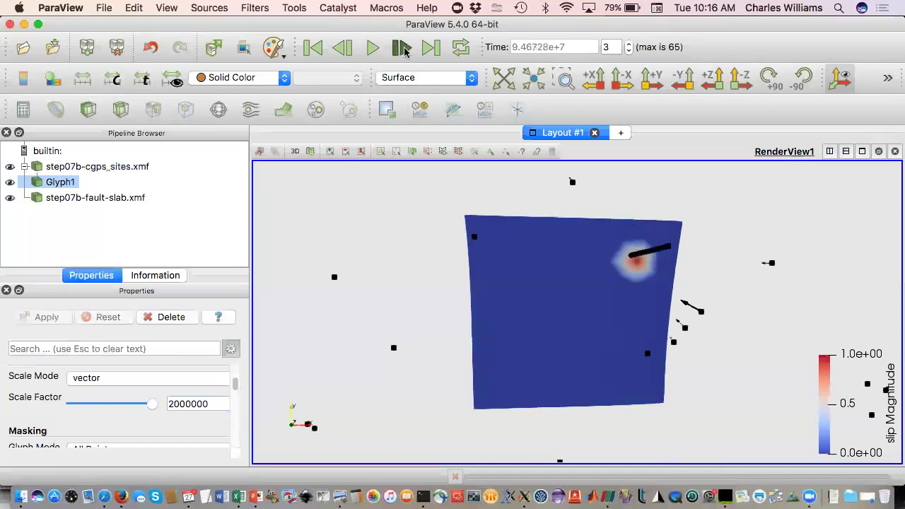
pyautogui.click(401, 47)
pyautogui.click(402, 48)
pyautogui.click(402, 47)
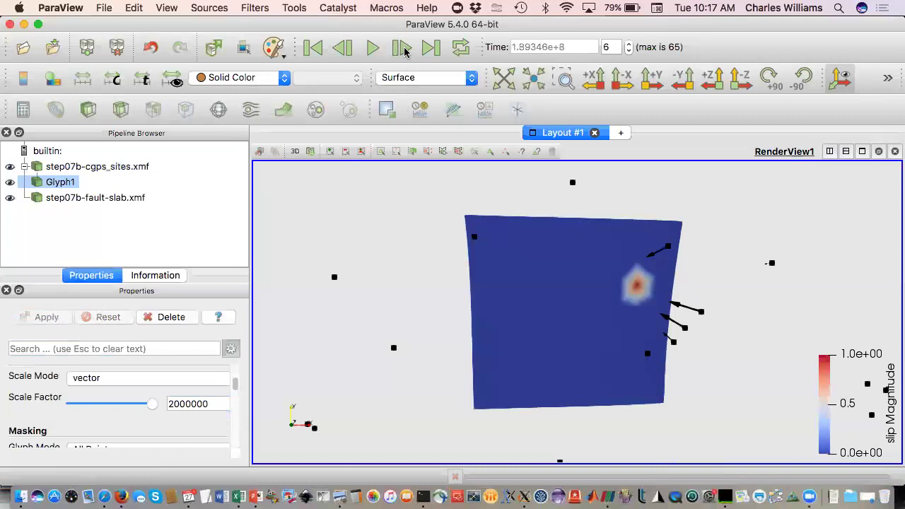
pyautogui.click(402, 47)
pyautogui.click(401, 47)
pyautogui.click(401, 47)
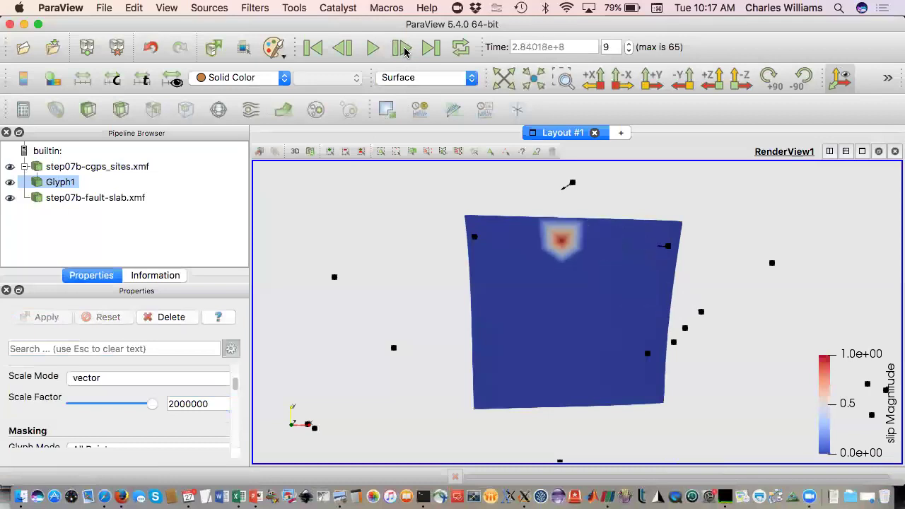
pyautogui.click(402, 48)
pyautogui.click(403, 47)
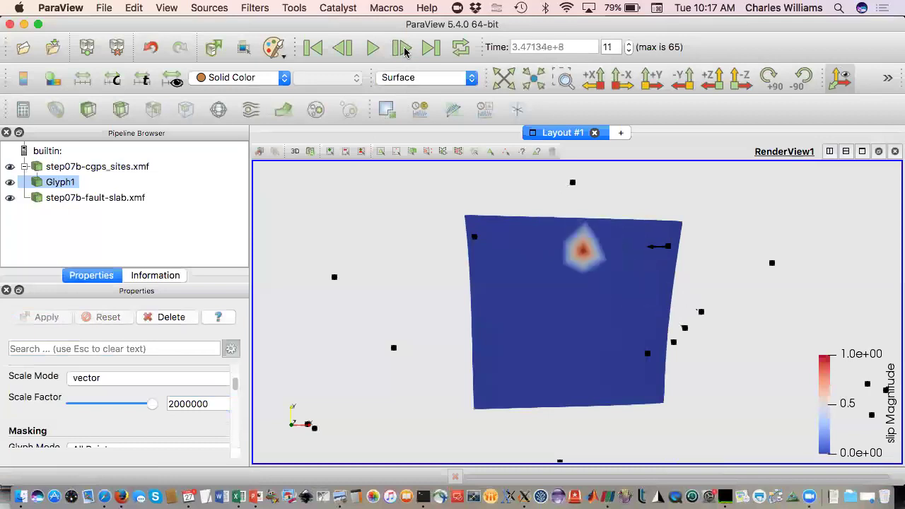
pyautogui.click(403, 47)
pyautogui.click(403, 47)
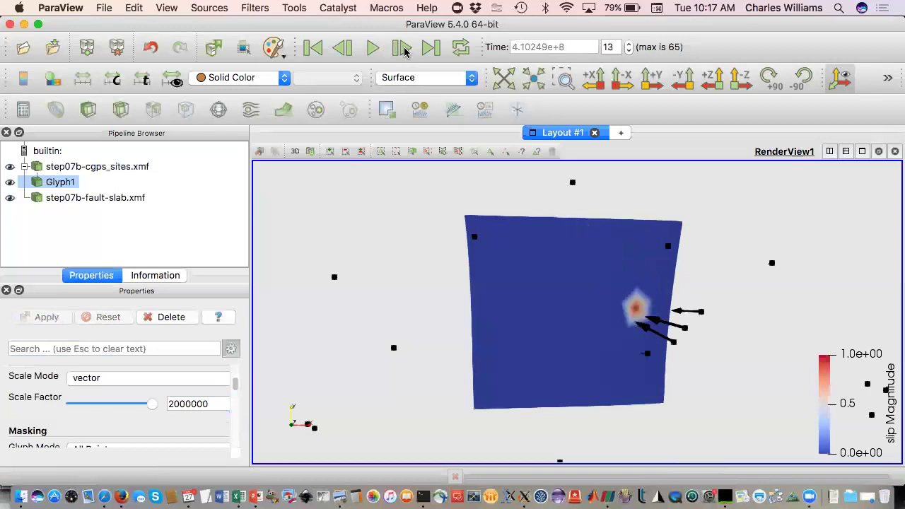
pyautogui.click(367, 47)
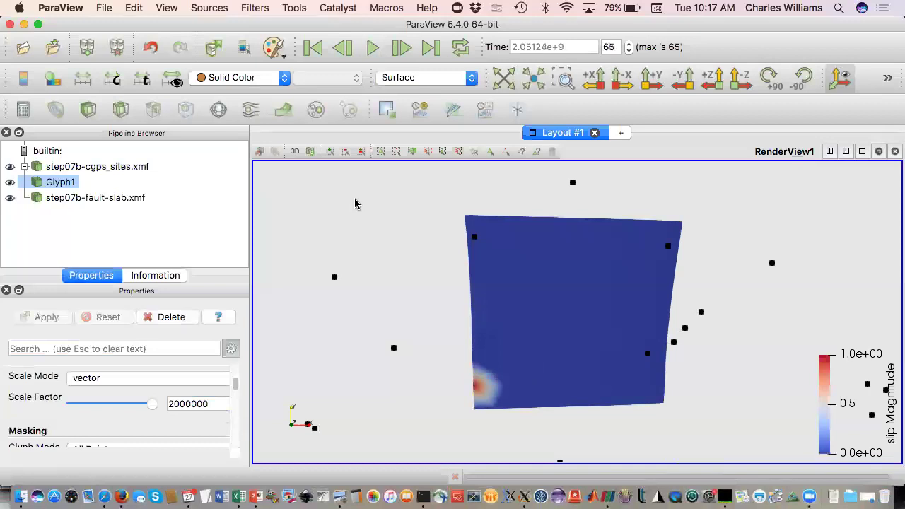
# Quit ParaView and bring the greensfns.pdf slides in Preview to the front
pyautogui.click(71, 7)
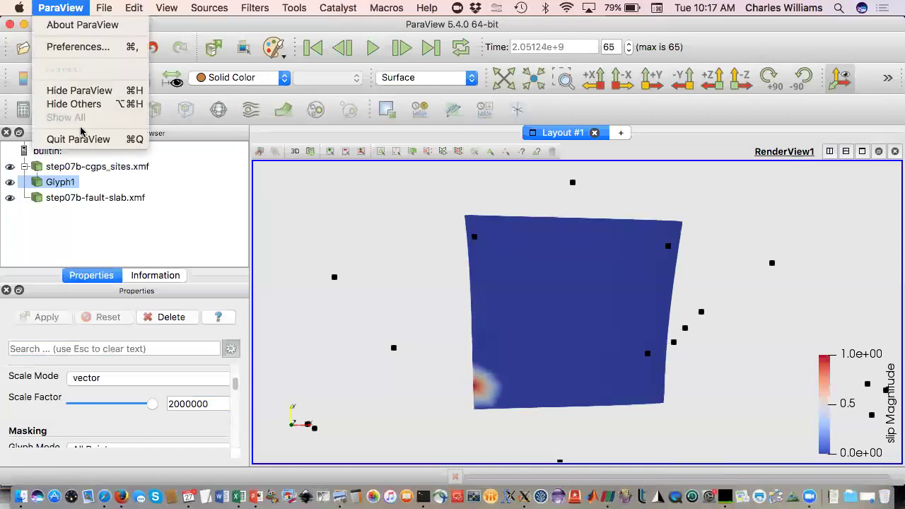
pyautogui.click(82, 139)
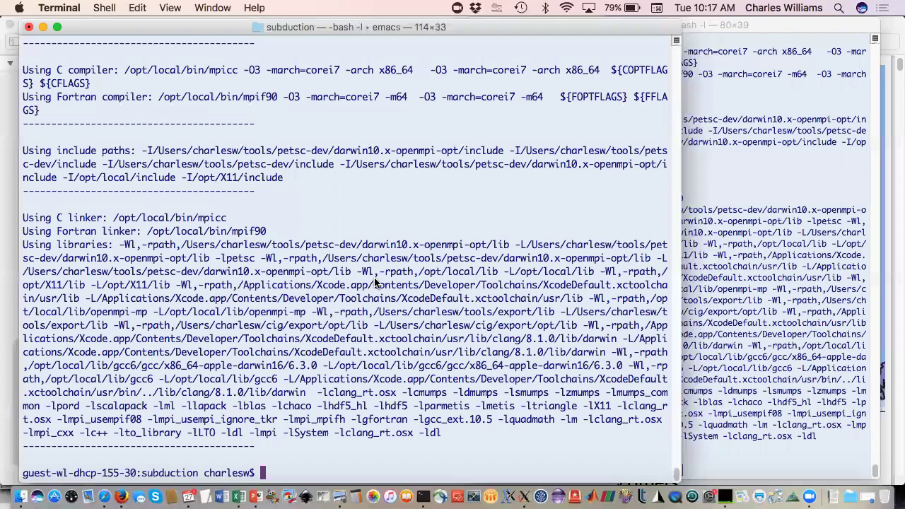
pyautogui.click(337, 485)
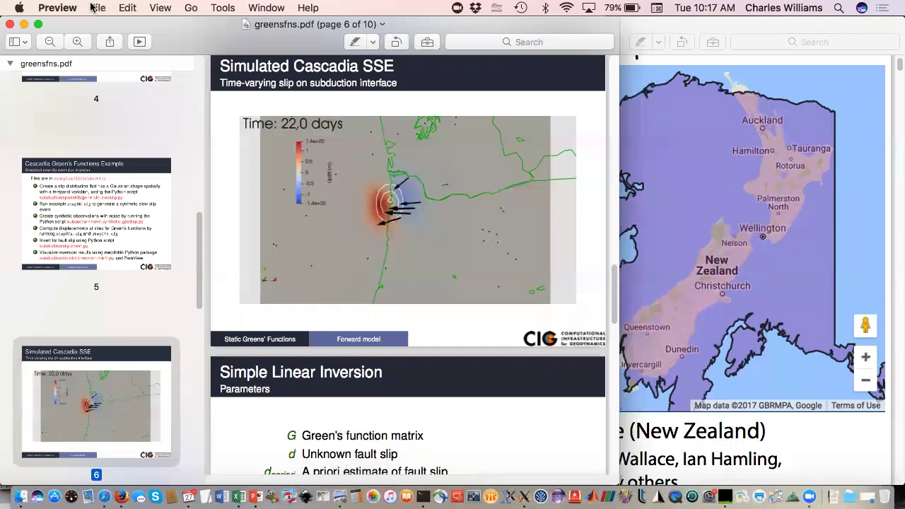
# Present greensfns.pdf full screen from Preview's View menu
pyautogui.click(158, 7)
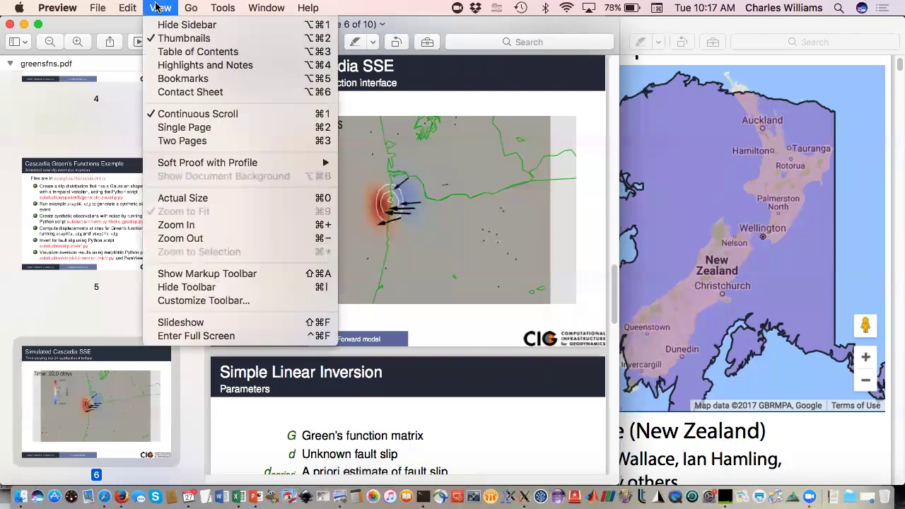
pyautogui.click(185, 337)
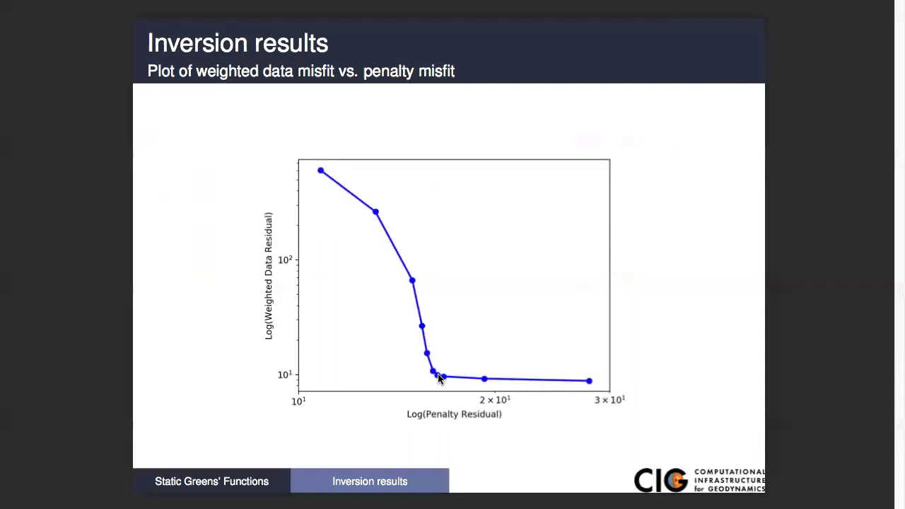
# Advance to the Predicted slip distribution slide, exit full screen, and return to Terminal
pyautogui.press('Right')
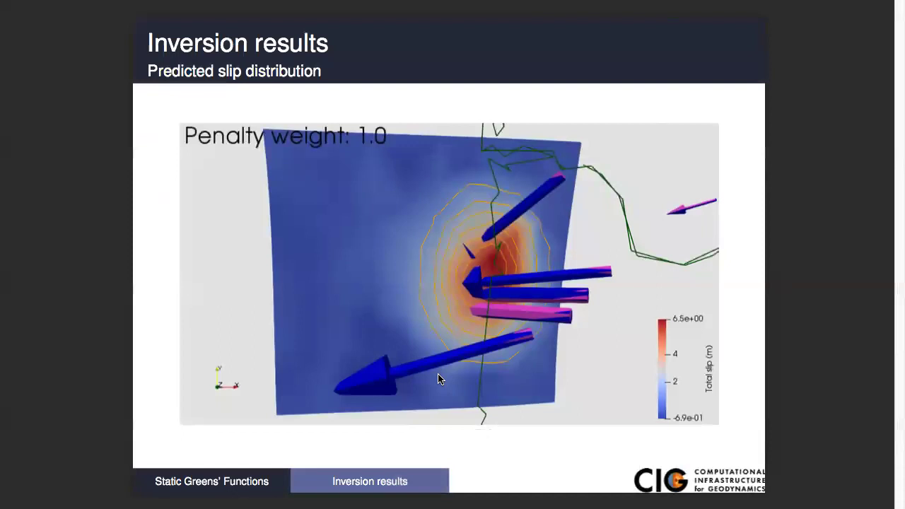
pyautogui.press('Escape')
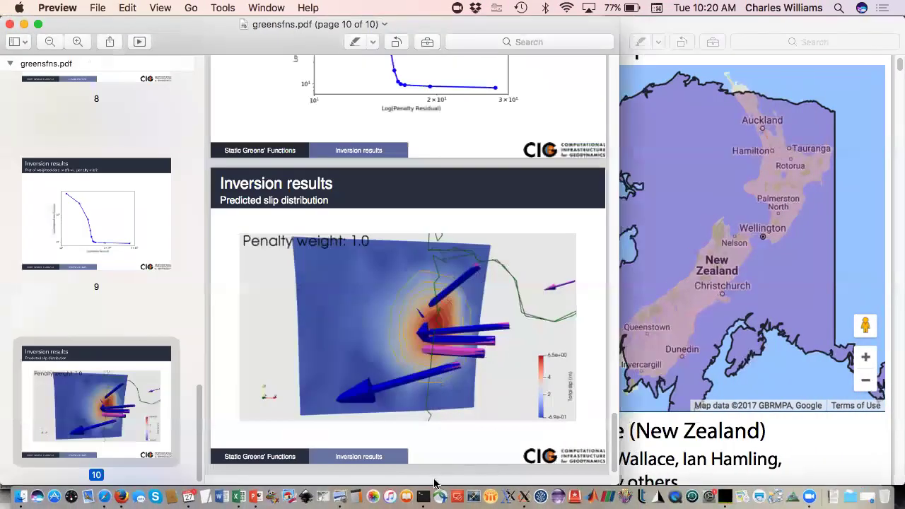
pyautogui.click(423, 467)
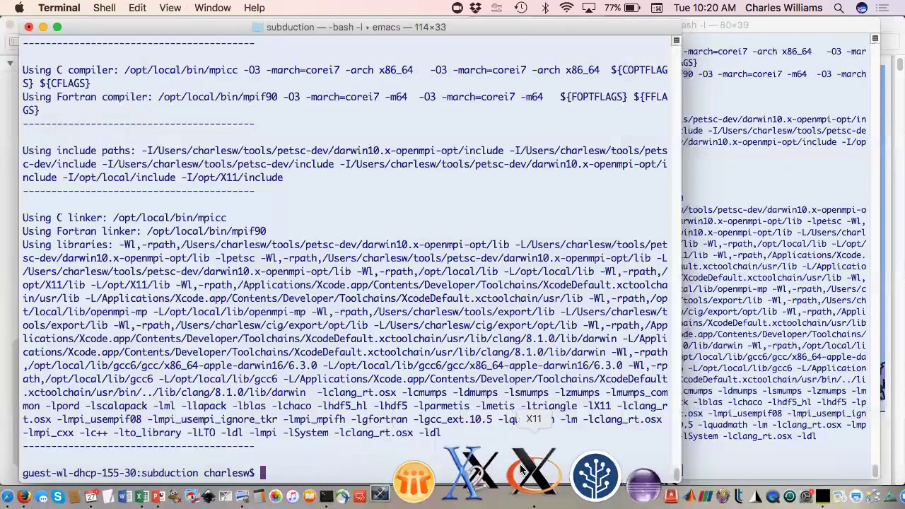
# Bring Emacs forward, zoom the slip_invert.py window, and scroll down toward the inversion loop
pyautogui.click(523, 473)
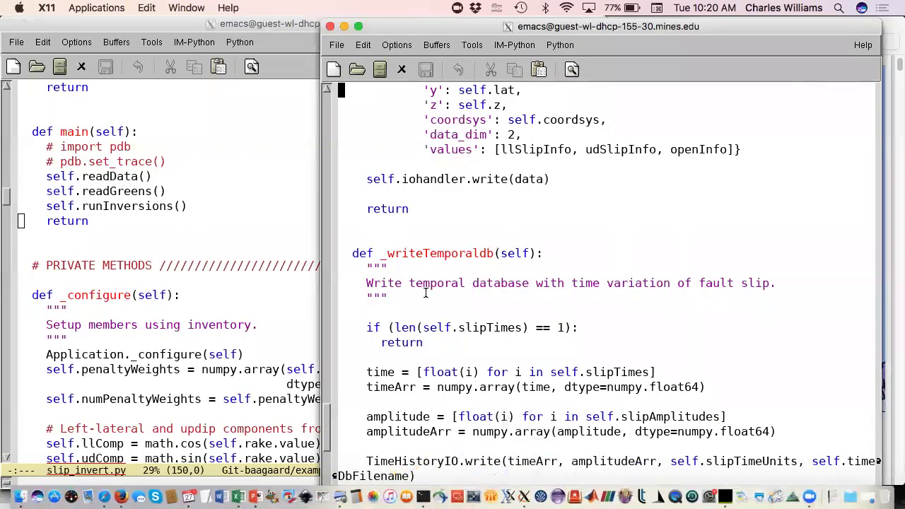
pyautogui.click(290, 50)
pyautogui.doubleClick(286, 25)
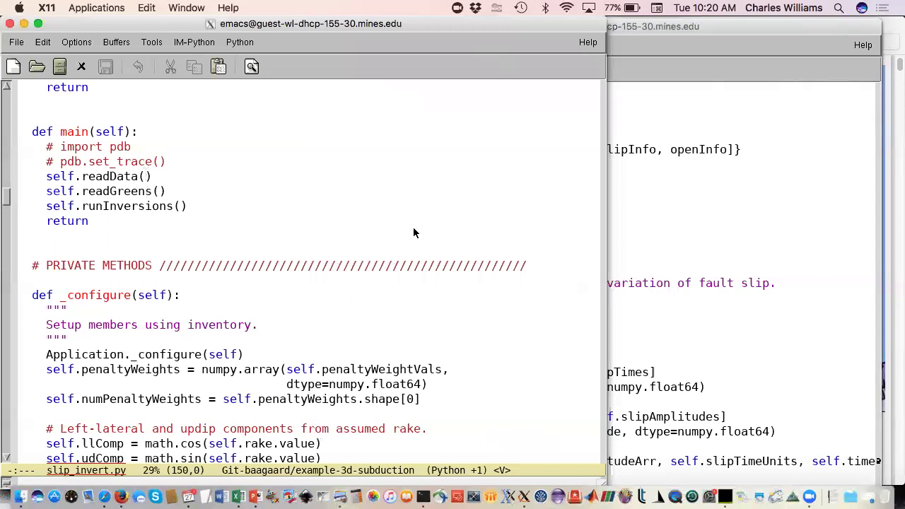
pyautogui.scroll(-1, 413, 228)
pyautogui.scroll(-5, 414, 228)
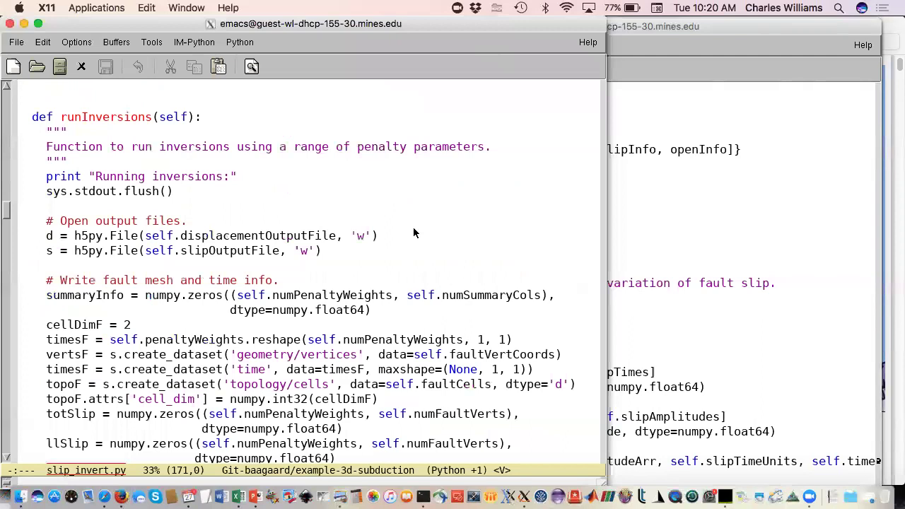
pyautogui.scroll(-1, 413, 227)
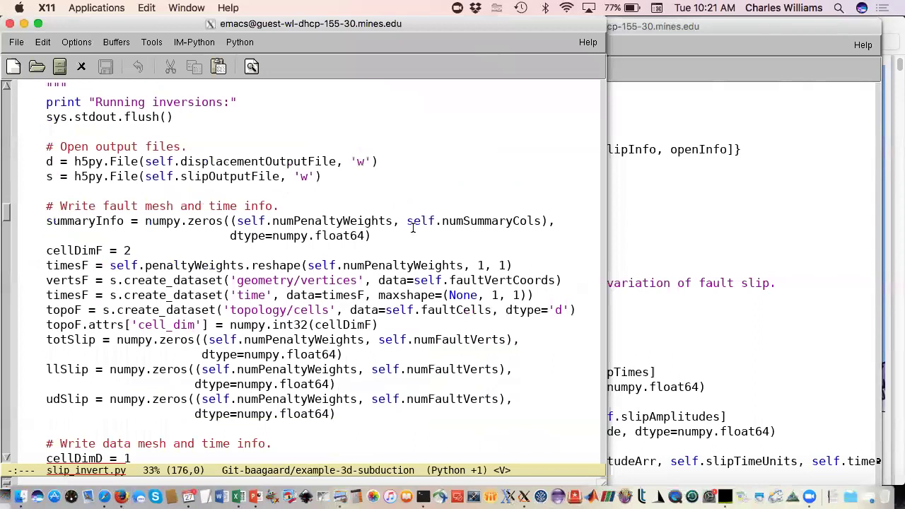
pyautogui.scroll(-4, 413, 227)
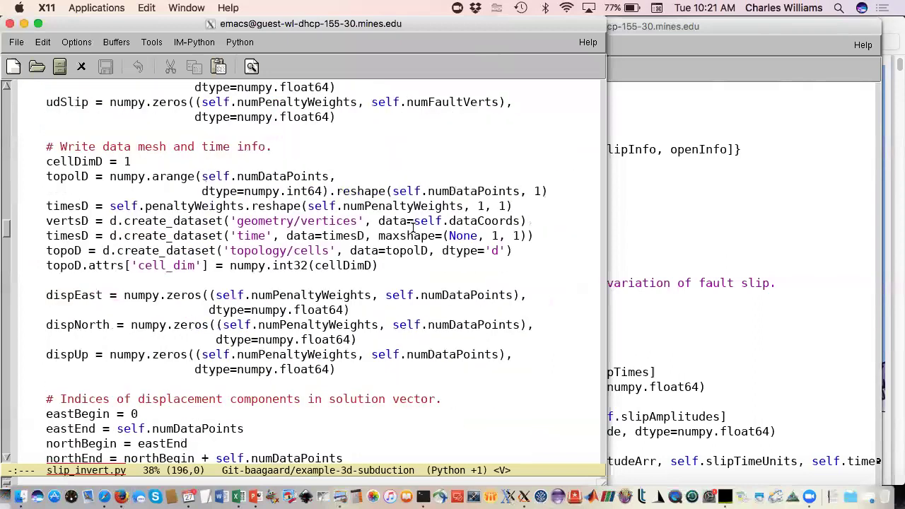
pyautogui.scroll(-5, 413, 228)
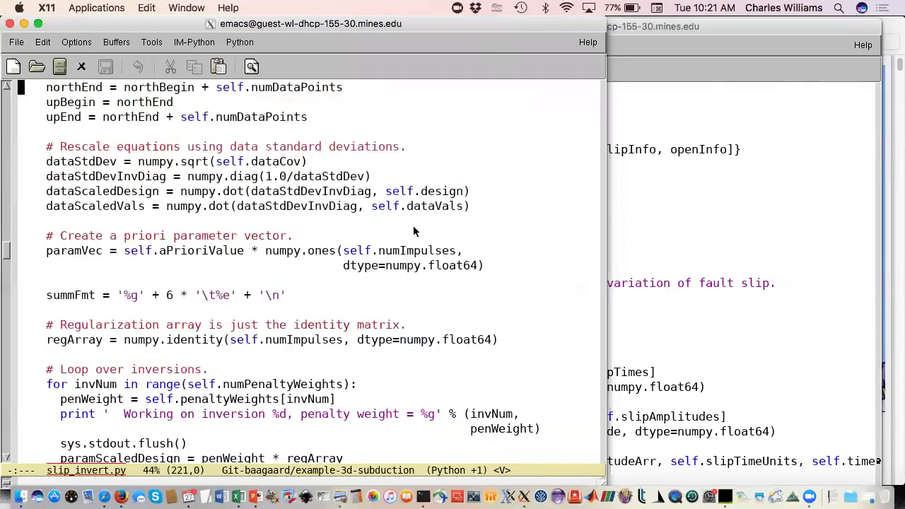
pyautogui.scroll(-2, 414, 231)
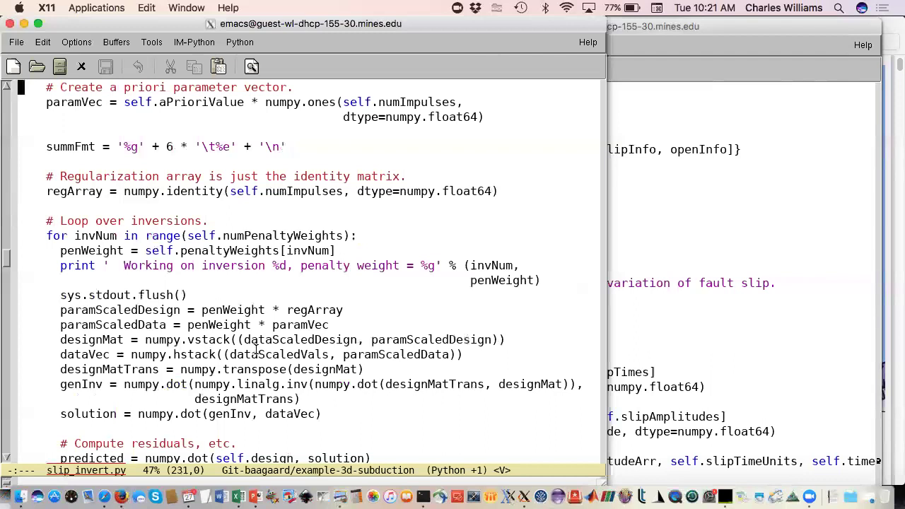
# Highlight genInv in the loop, then scroll on to the solution and residual norm computations
pyautogui.doubleClick(76, 385)
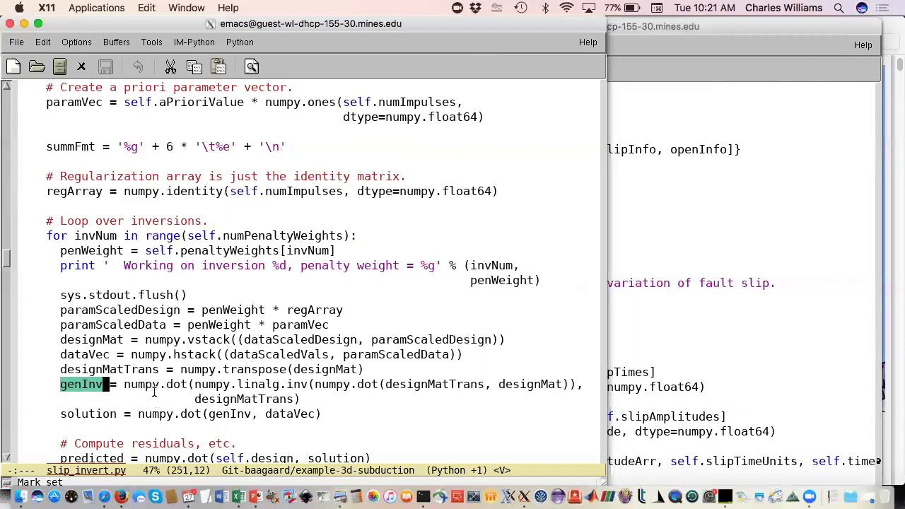
pyautogui.click(208, 388)
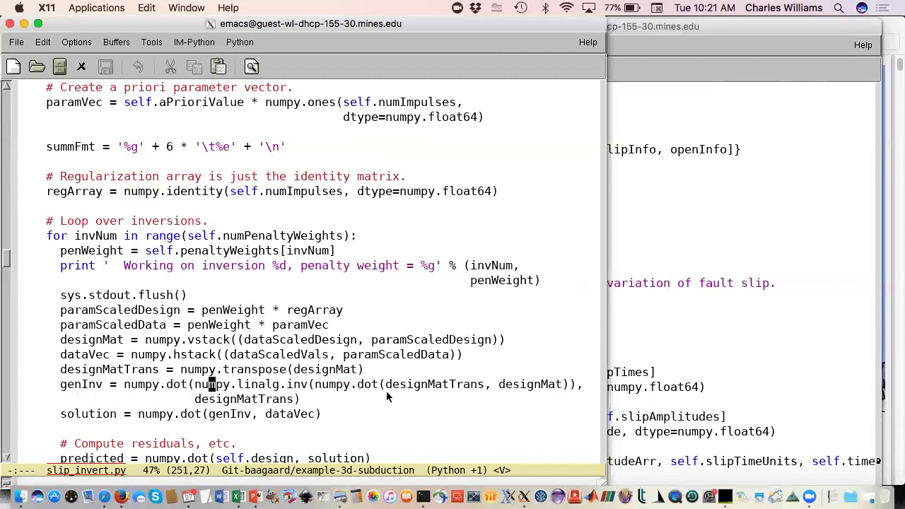
pyautogui.scroll(-1, 387, 397)
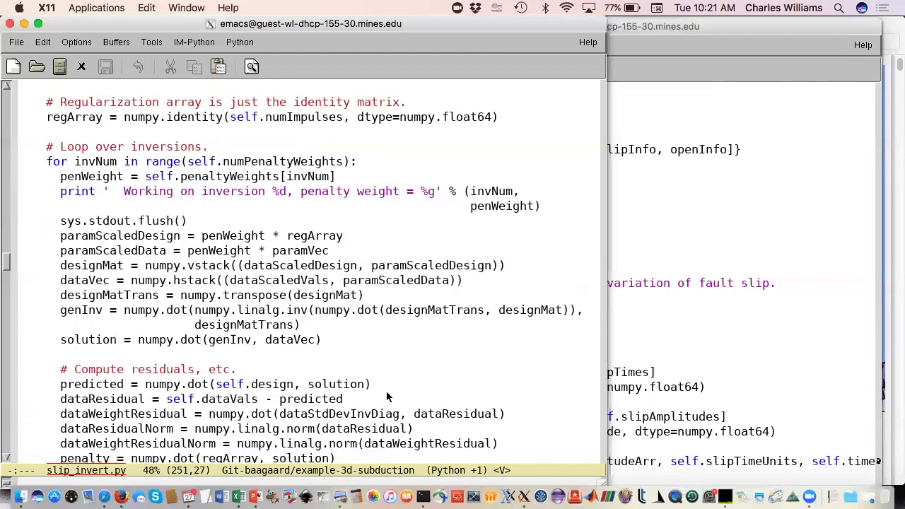
pyautogui.scroll(-2, 387, 397)
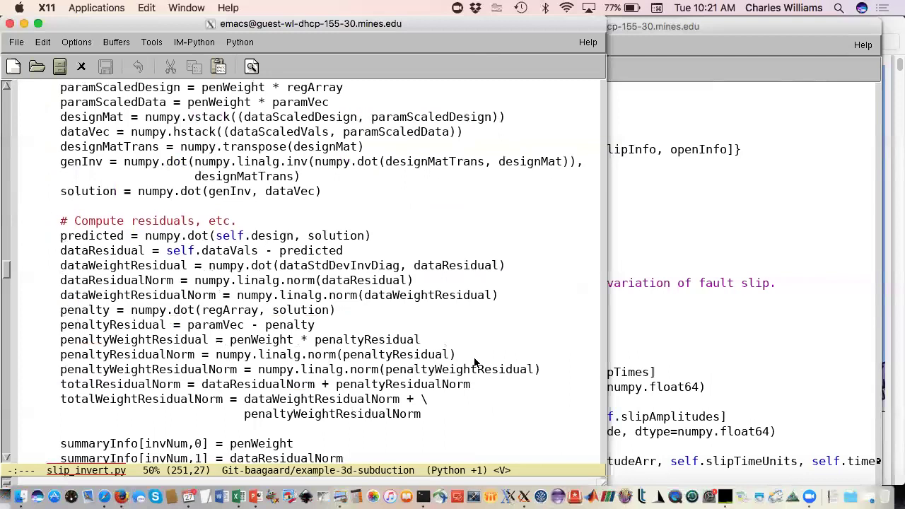
# Bring Terminal forward and list the subduction directory with lf
pyautogui.click(429, 487)
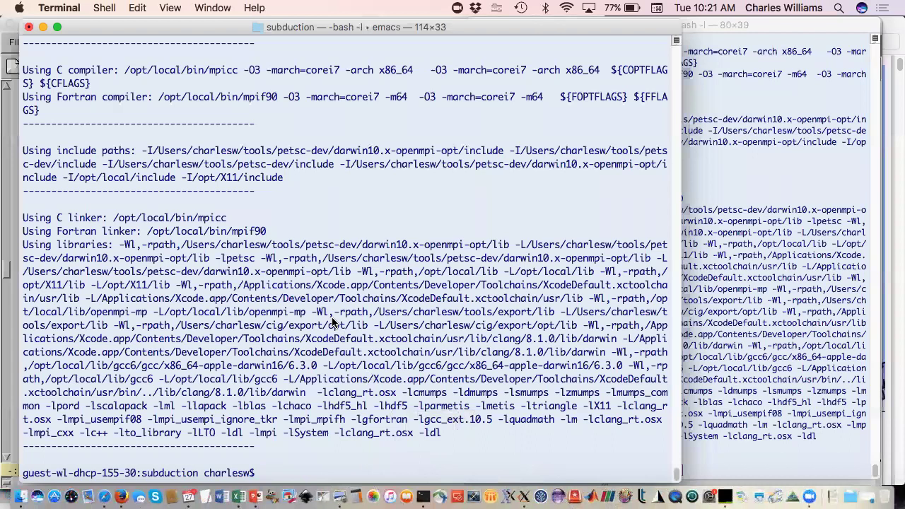
pyautogui.write('lf')
pyautogui.press('Return')
# Open slip_invert.cfg in vi and review its data files, fault settings and output file names
pyautogui.write('vi sl')
pyautogui.press('Tab')
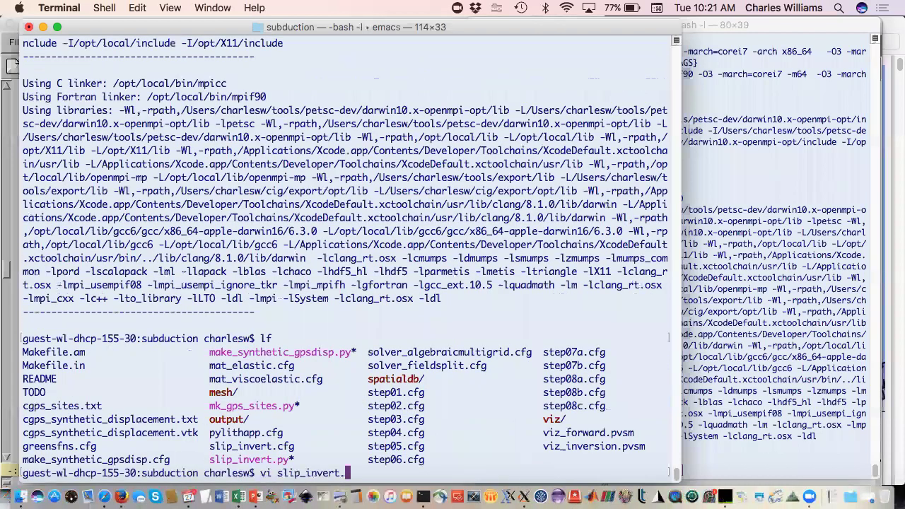
pyautogui.write('cfg')
pyautogui.press('Return')
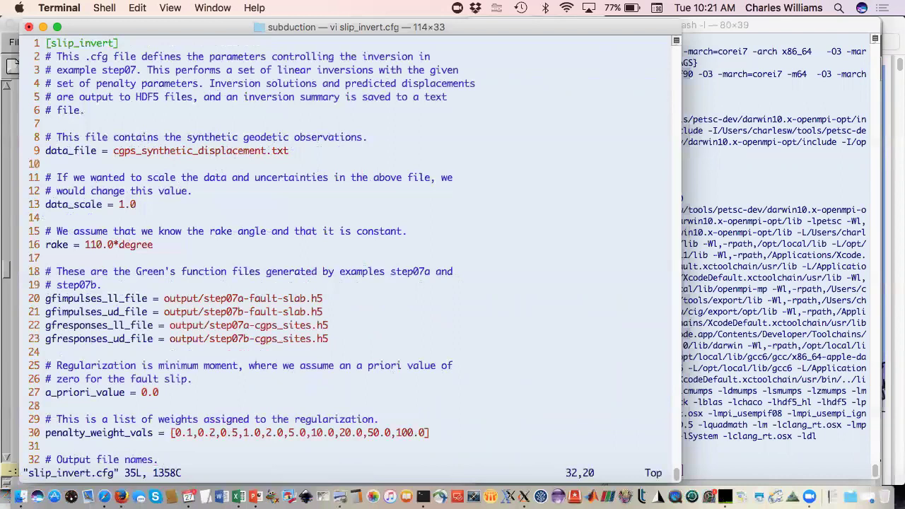
pyautogui.doubleClick(236, 152)
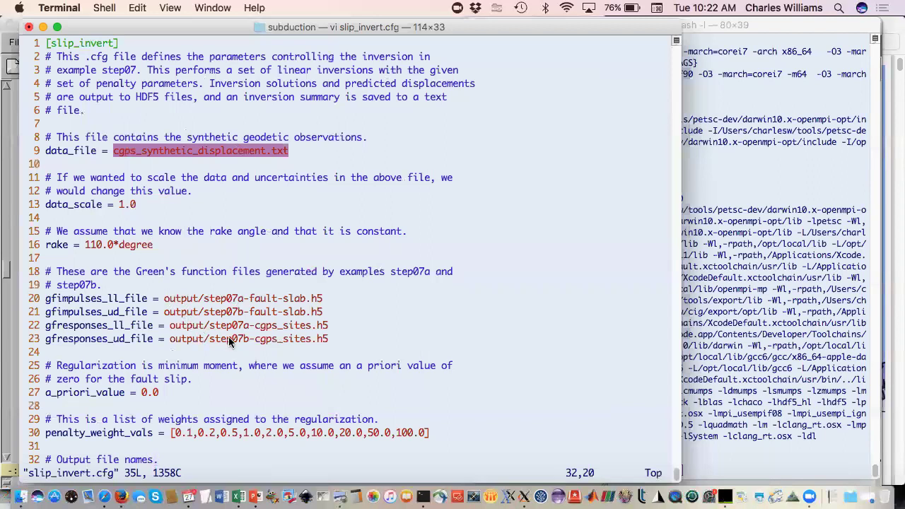
pyautogui.doubleClick(263, 327)
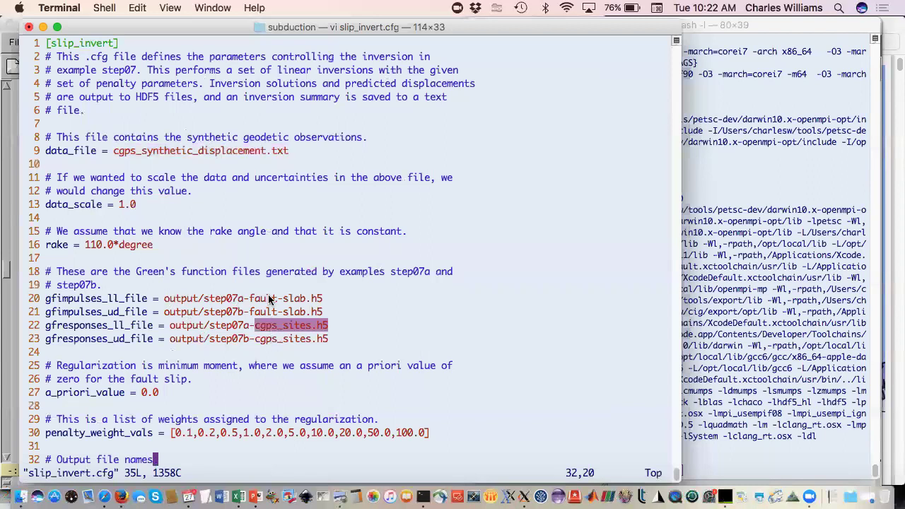
pyautogui.doubleClick(269, 298)
pyautogui.click(345, 325)
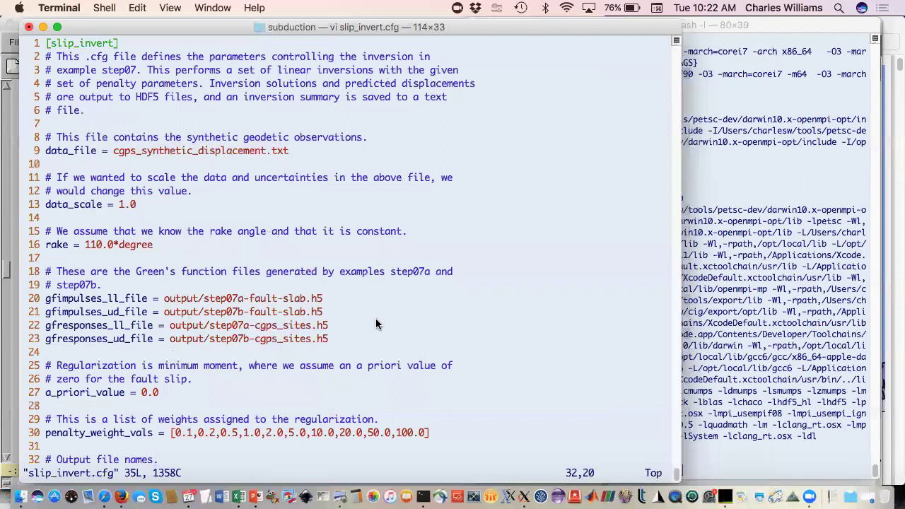
pyautogui.press('Down')
pyautogui.press('Down')
pyautogui.press('Down')
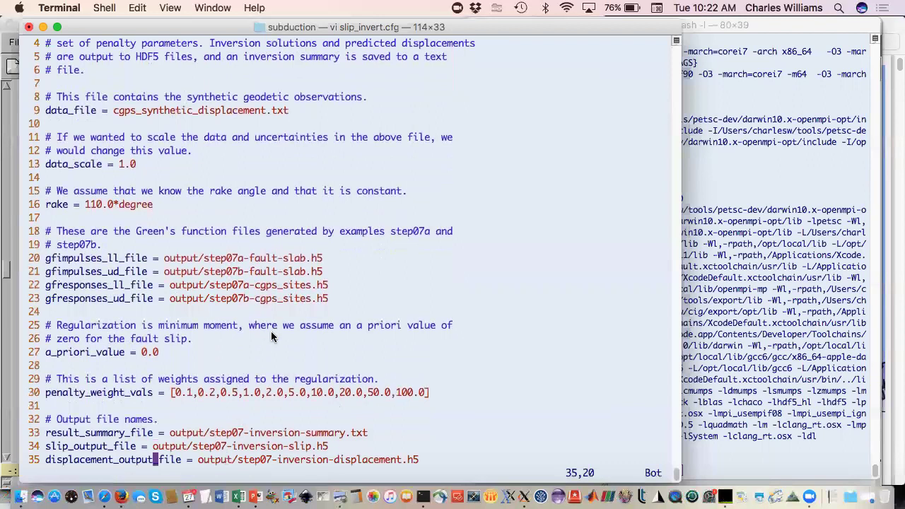
# Quit vi, relist the directory, and run ./slip_invert.py for all penalty weights
pyautogui.write(':q')
pyautogui.press('Return')
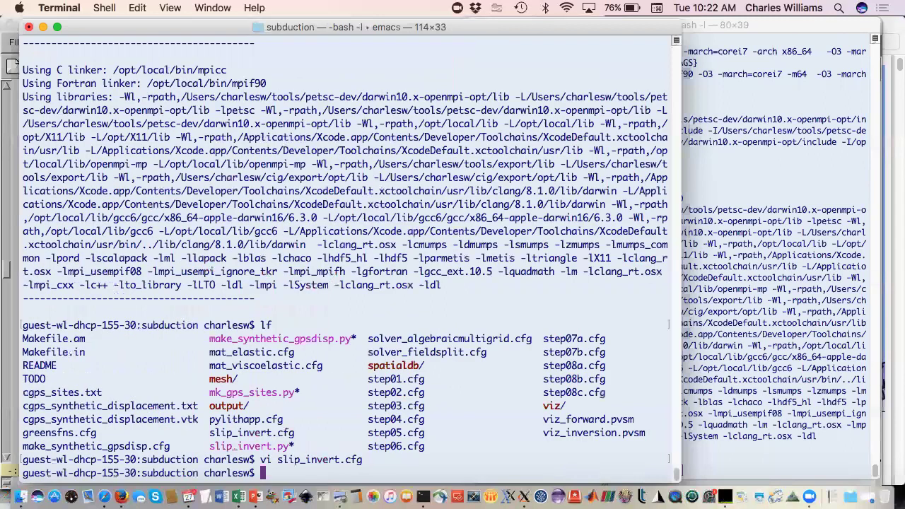
pyautogui.write('lf')
pyautogui.press('Return')
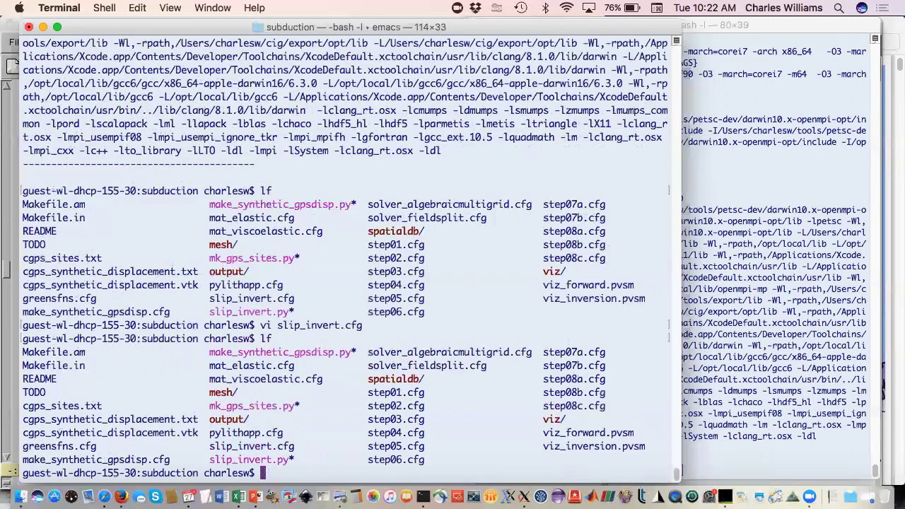
pyautogui.write('./slip_invert.py')
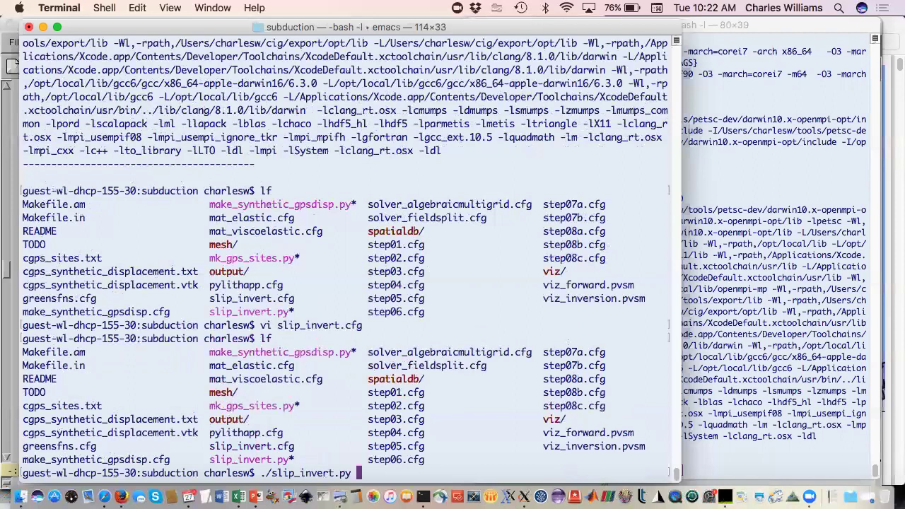
pyautogui.press('Return')
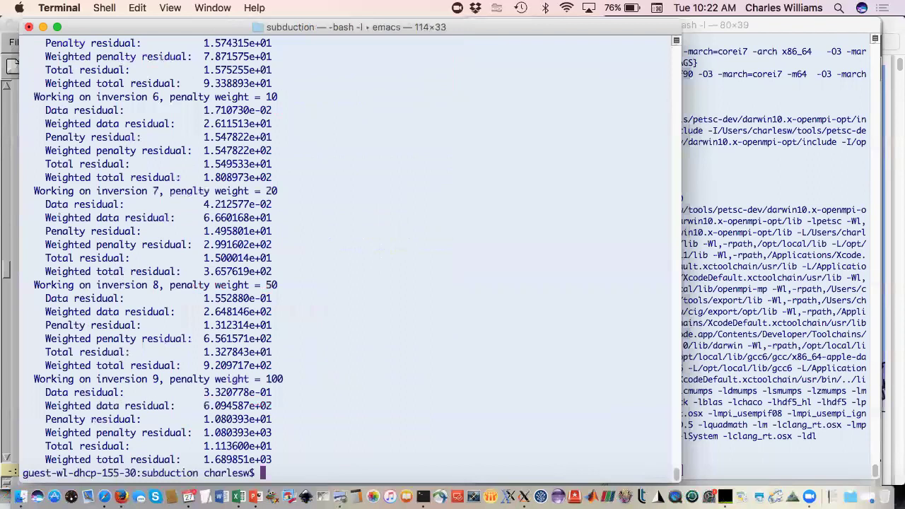
# In output/, list files newest first and print step07-inversion-summary.txt with m
pyautogui.write('cd output/')
pyautogui.press('Return')
pyautogui.write('lt')
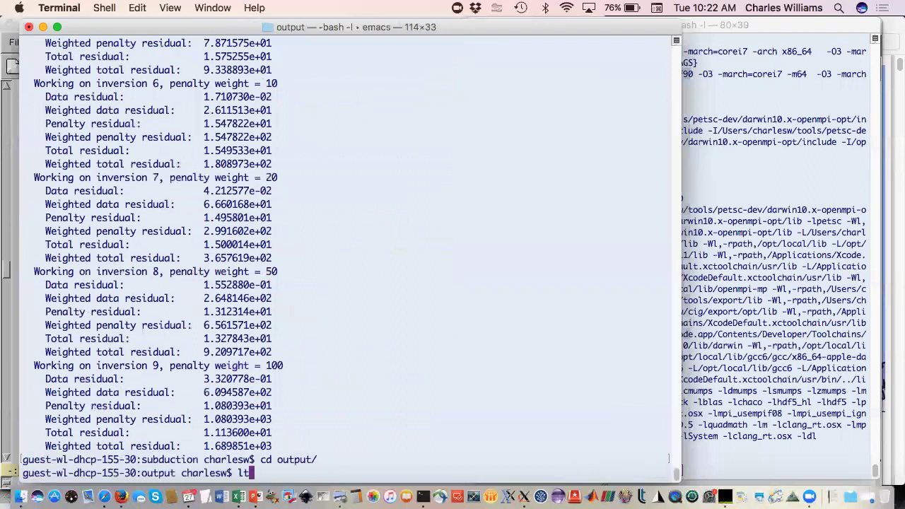
pyautogui.press('Return')
pyautogui.press('q')
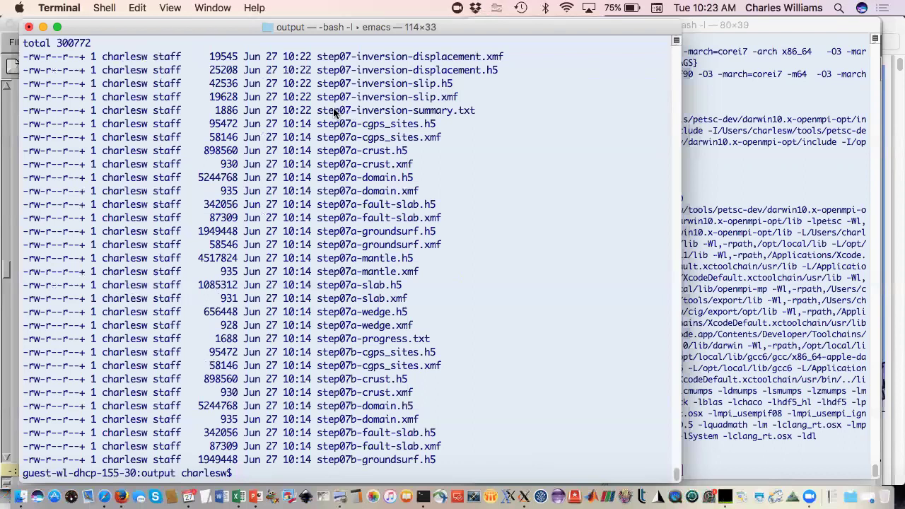
pyautogui.moveTo(319, 113); pyautogui.dragTo(476, 113)
pyautogui.press('super+c')
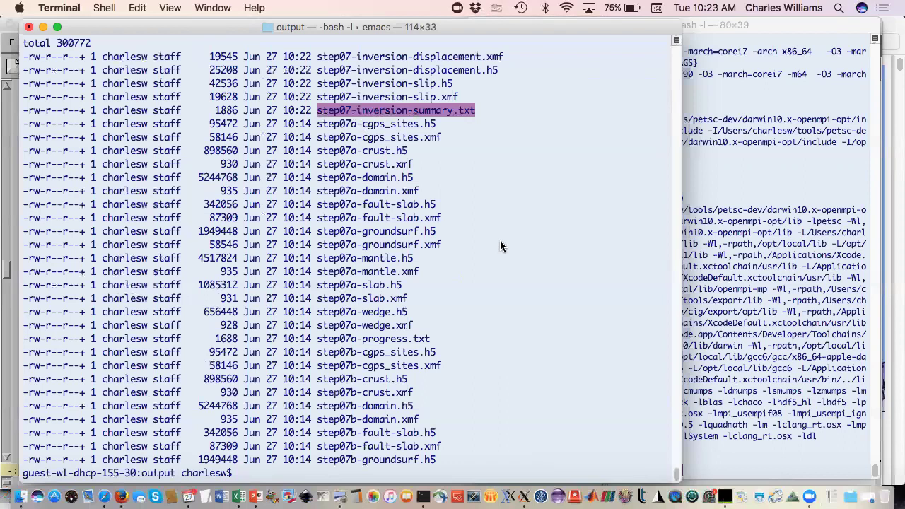
pyautogui.write('m')
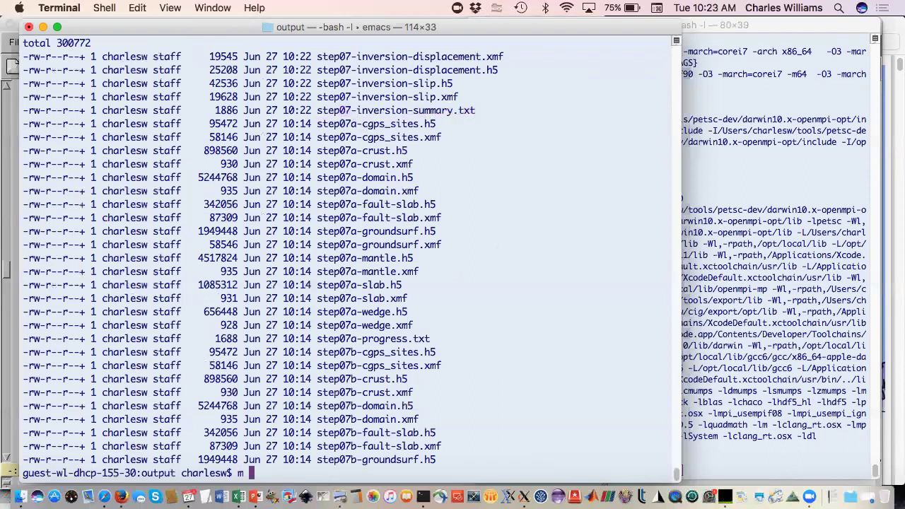
pyautogui.middleClick(500, 245)
pyautogui.press('Return')
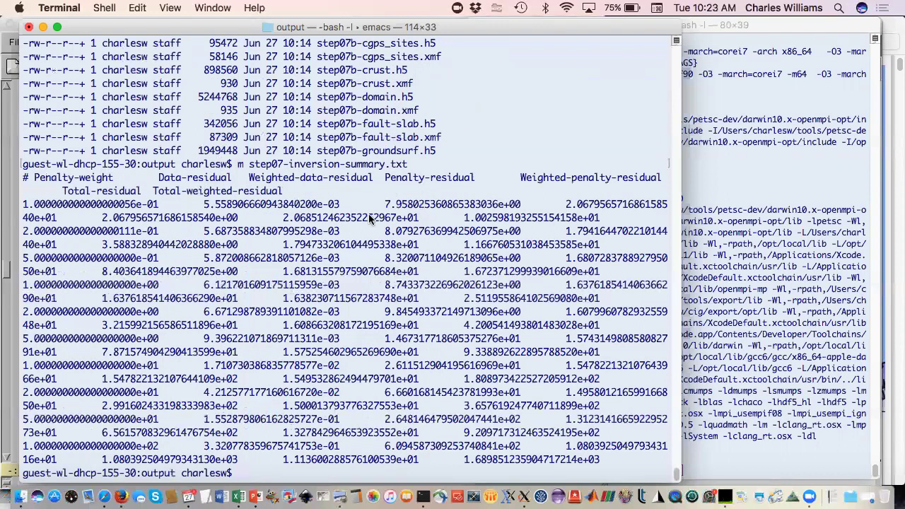
# Change into ../viz/ and list its plotting scripts
pyautogui.write('cd ../viz/')
pyautogui.press('Return')
pyautogui.write('lf')
pyautogui.press('Return')
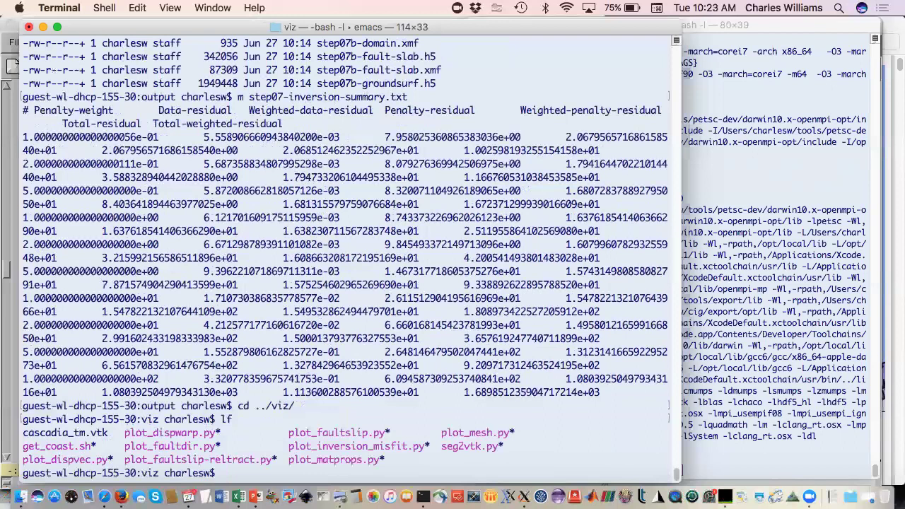
# Close the second Emacs window through File > Quit
pyautogui.click(527, 497)
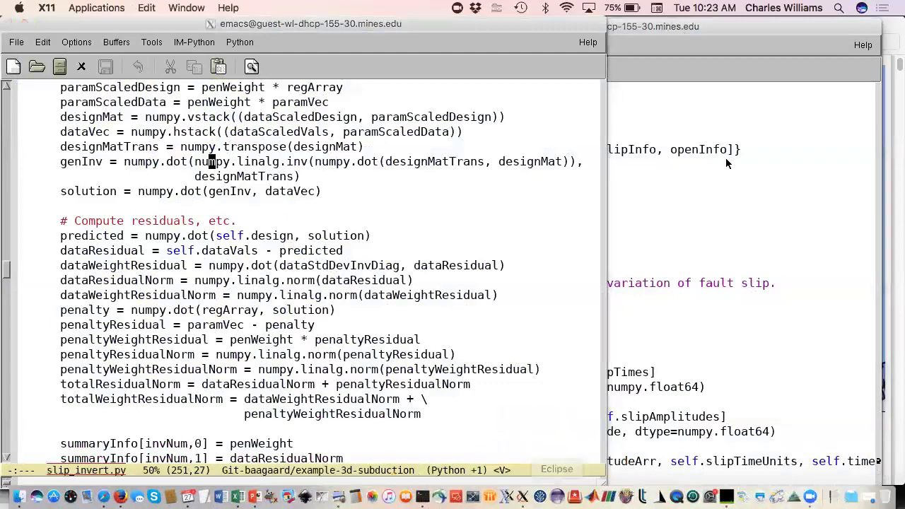
pyautogui.click(741, 43)
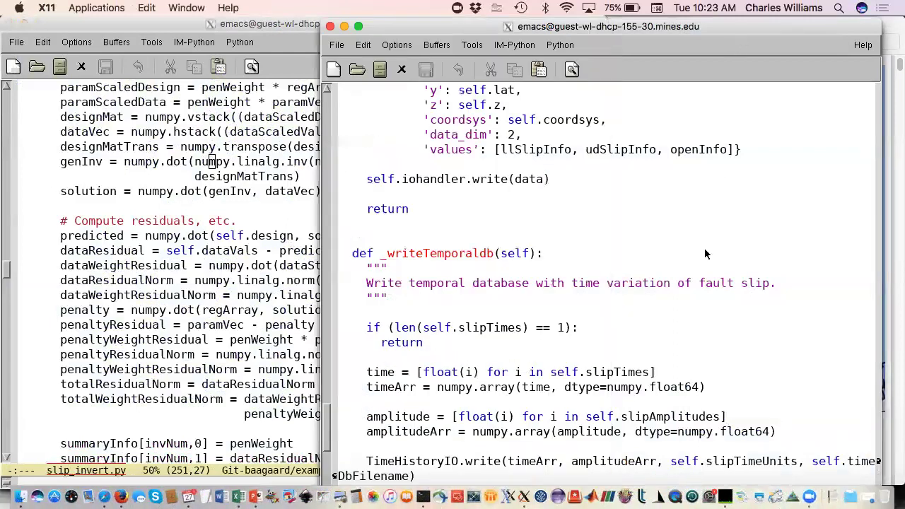
pyautogui.click(336, 44)
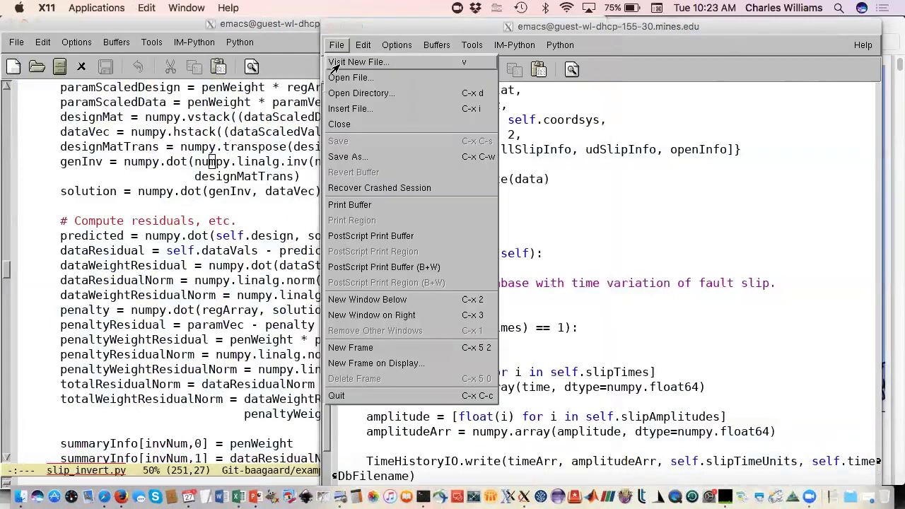
pyautogui.click(357, 397)
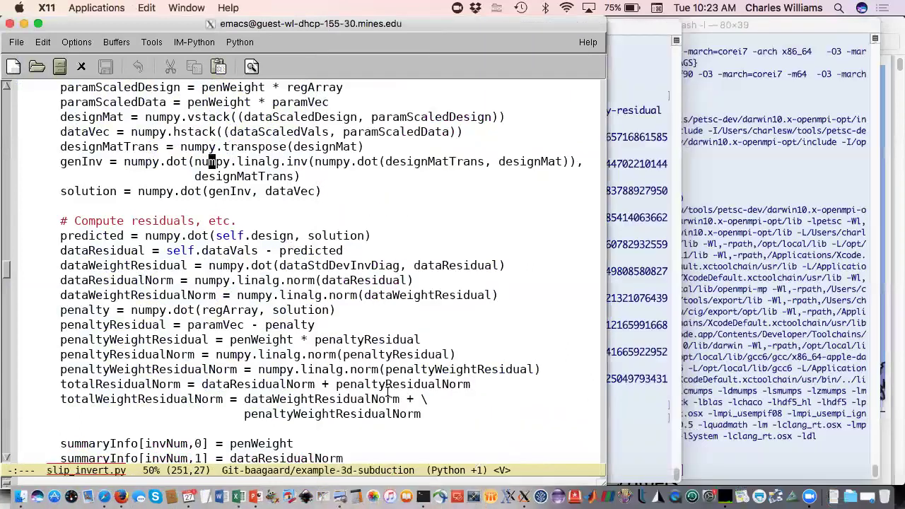
# Open plot_inversion_misfit.py in vi and read down through its misfit loading and plotting code
pyautogui.click(650, 355)
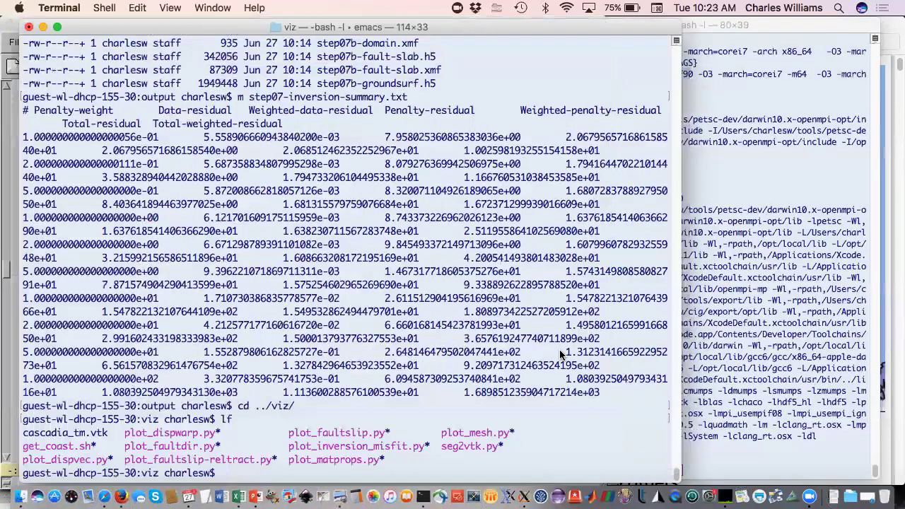
pyautogui.write('vi plot_i')
pyautogui.press('Tab')
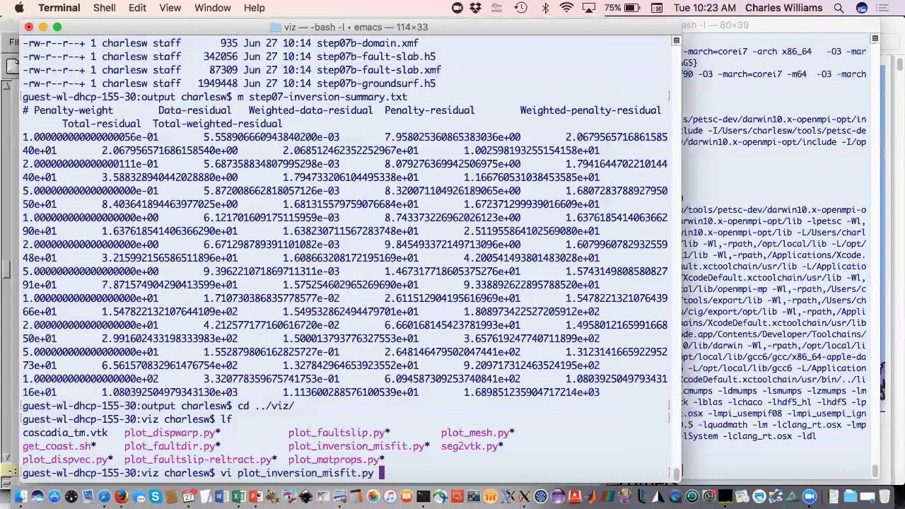
pyautogui.press('Return')
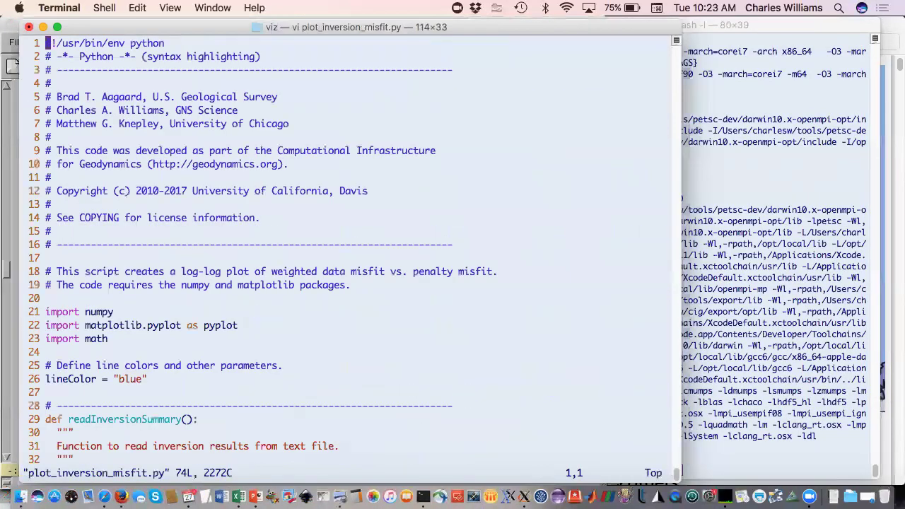
pyautogui.press('Down')
pyautogui.press('Down')
pyautogui.press('Down')
pyautogui.press('Down')
pyautogui.press('Down')
pyautogui.press('Down')
pyautogui.press('Down')
pyautogui.press('Down')
pyautogui.press('Down')
pyautogui.press('Down')
pyautogui.press('Down')
pyautogui.press('Down')
pyautogui.press('Down')
pyautogui.press('Down')
pyautogui.press('Down')
pyautogui.press('Down')
pyautogui.press('Down')
pyautogui.press('Down')
pyautogui.press('Down')
pyautogui.press('Down')
pyautogui.press('Down')
pyautogui.press('Down')
pyautogui.press('Down')
pyautogui.press('Down')
pyautogui.press('Down')
pyautogui.press('Down')
pyautogui.press('Down')
pyautogui.press('Down')
pyautogui.press('Down')
pyautogui.press('Down')
pyautogui.press('Down')
pyautogui.press('Down')
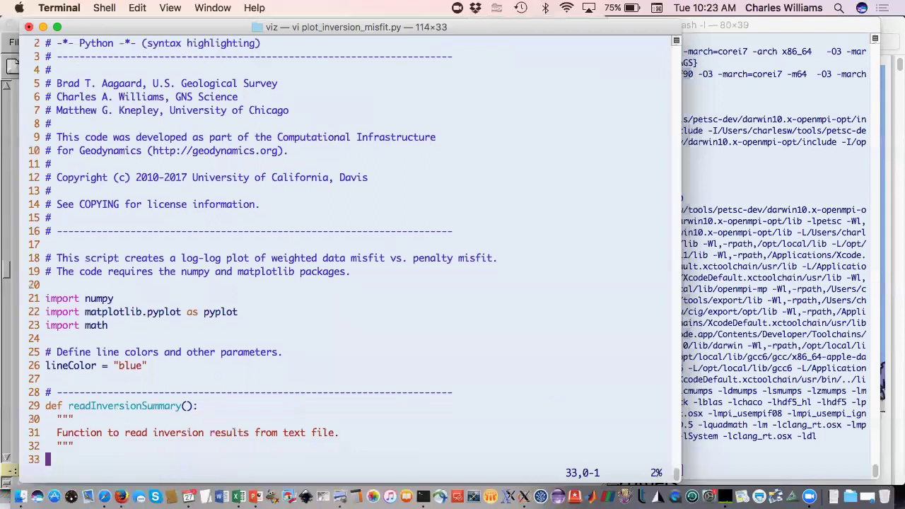
pyautogui.press('Down')
pyautogui.press('Down')
pyautogui.press('Down')
pyautogui.press('Down')
pyautogui.press('Down')
pyautogui.press('Down')
pyautogui.press('Down')
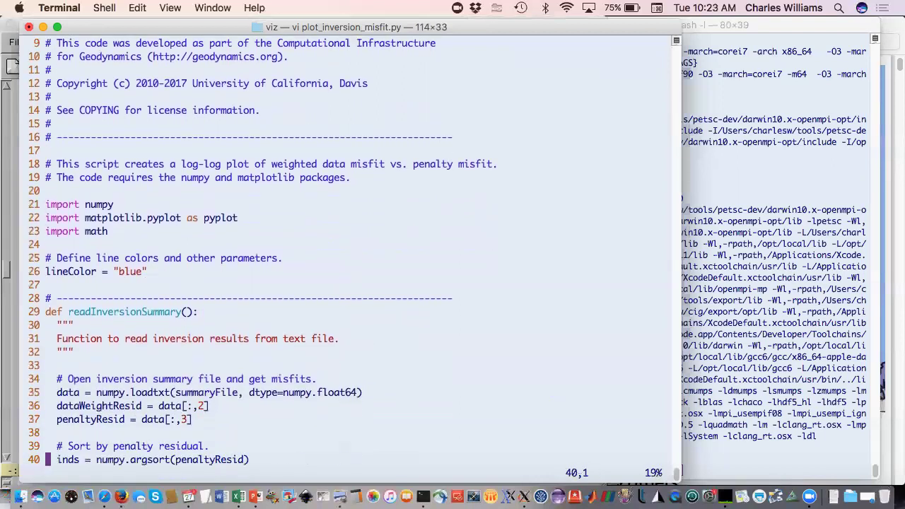
pyautogui.press('Down')
pyautogui.press('Down')
pyautogui.press('Down')
pyautogui.press('Down')
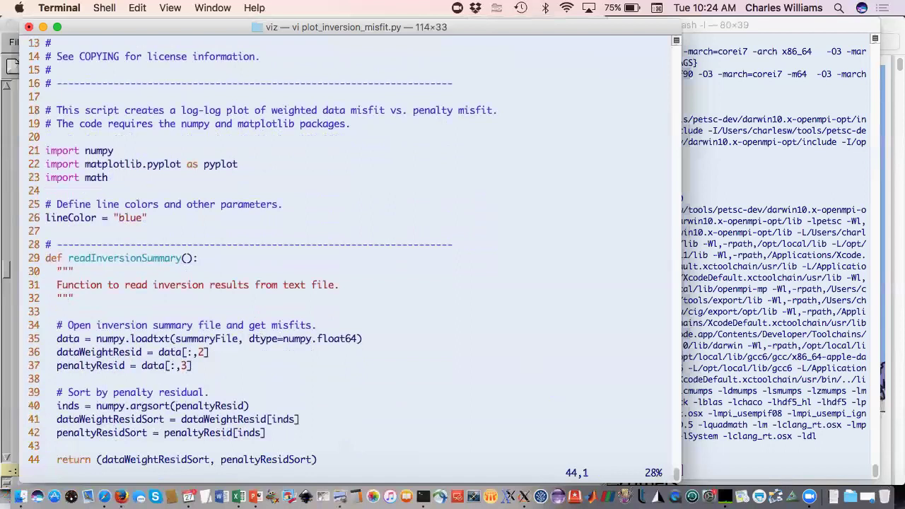
pyautogui.press('Down')
pyautogui.press('Down')
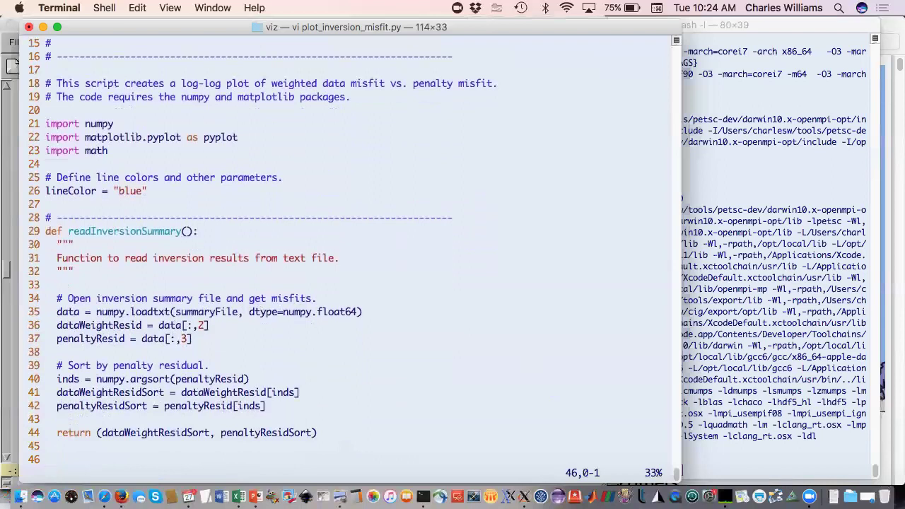
pyautogui.press('Down')
pyautogui.press('Down')
pyautogui.press('Down')
pyautogui.press('Down')
pyautogui.press('Down')
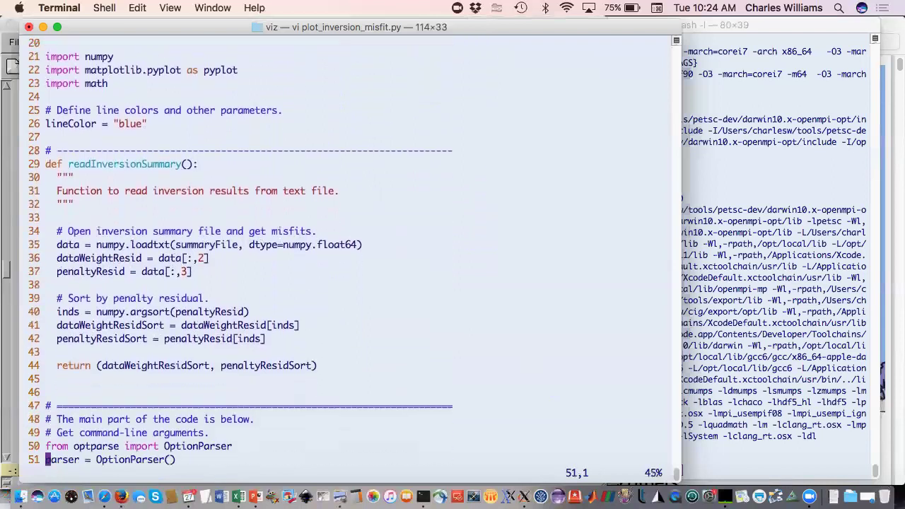
pyautogui.press('Down')
pyautogui.press('Down')
pyautogui.press('Down')
pyautogui.press('Down')
pyautogui.press('Down')
pyautogui.press('Down')
pyautogui.press('Down')
pyautogui.press('Down')
pyautogui.press('Down')
pyautogui.press('Down')
pyautogui.press('Down')
pyautogui.press('Down')
pyautogui.press('Down')
pyautogui.press('Down')
pyautogui.press('Down')
pyautogui.press('Down')
pyautogui.press('Down')
pyautogui.press('Down')
pyautogui.press('Down')
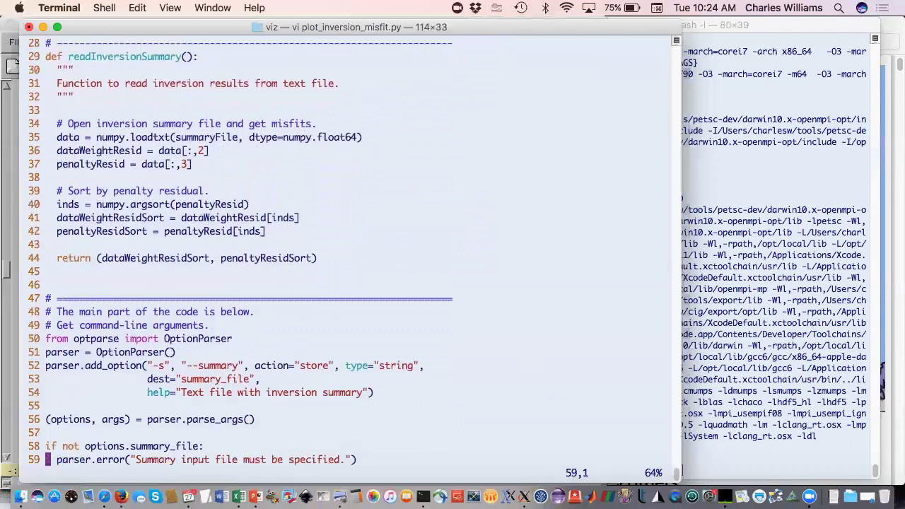
pyautogui.press('Down')
pyautogui.press('Down')
pyautogui.press('Down')
pyautogui.press('Down')
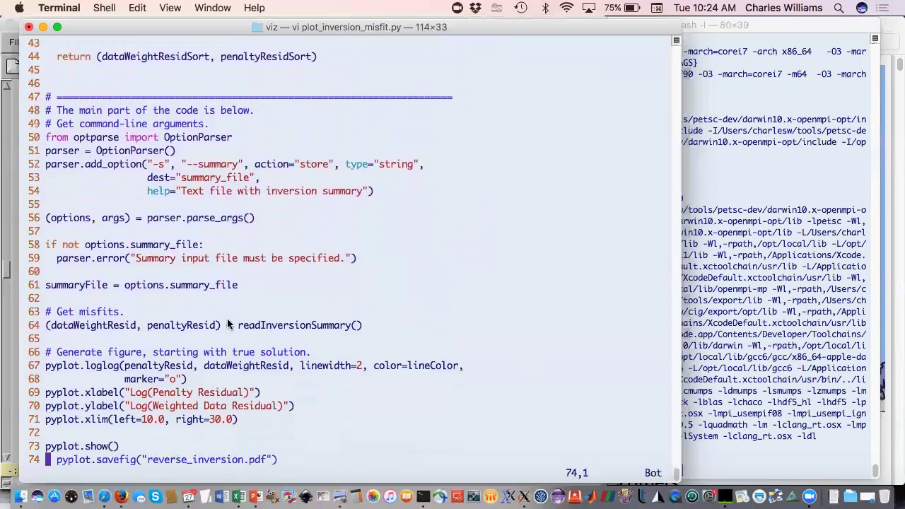
# Comment out the reverse_inversion.pdf savefig line with r# and quit vi
pyautogui.write('r#')
pyautogui.write(':q')
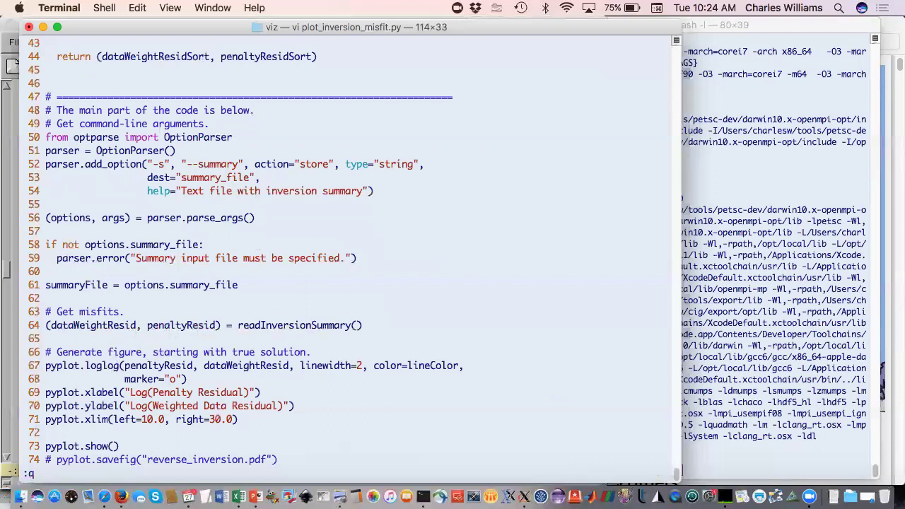
pyautogui.press('Return')
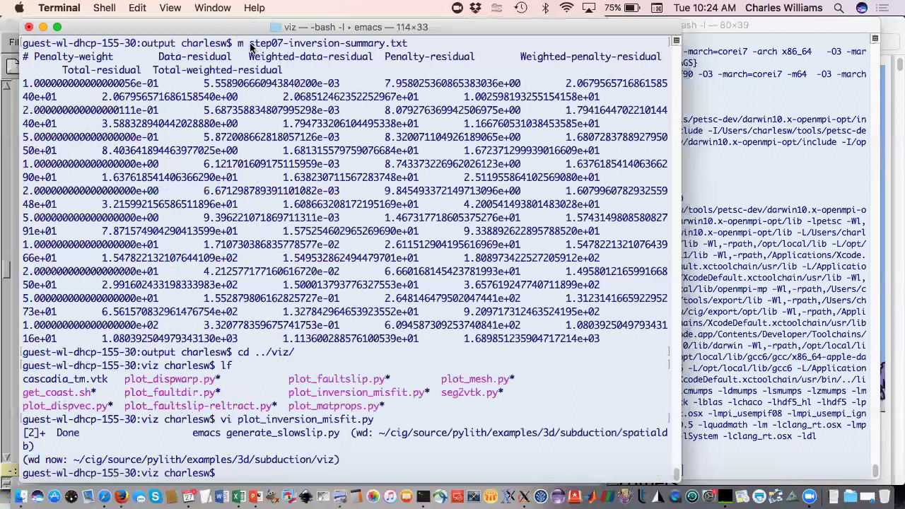
# Run ./plot_inversion_misfit.py with the copied step07-inversion-summary.txt name as the summary argument
pyautogui.moveTo(249, 43); pyautogui.dragTo(410, 45)
pyautogui.press('super+c')
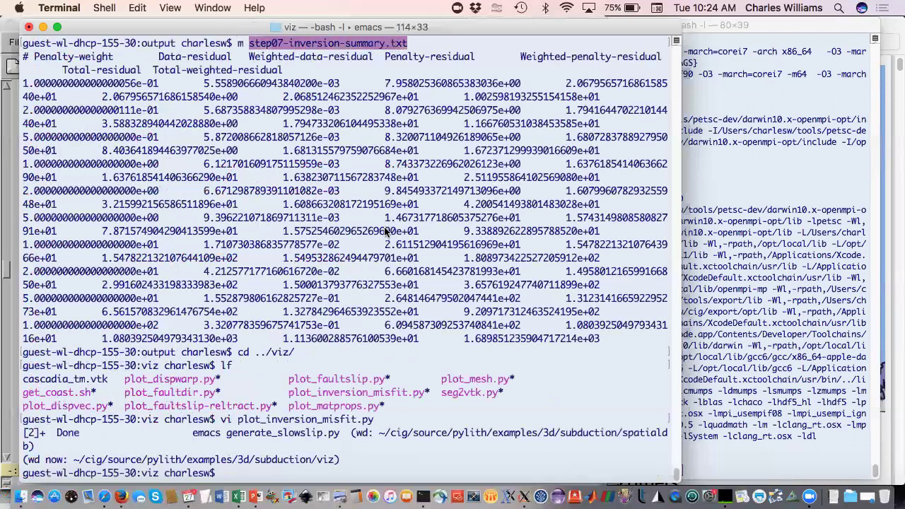
pyautogui.write('./p')
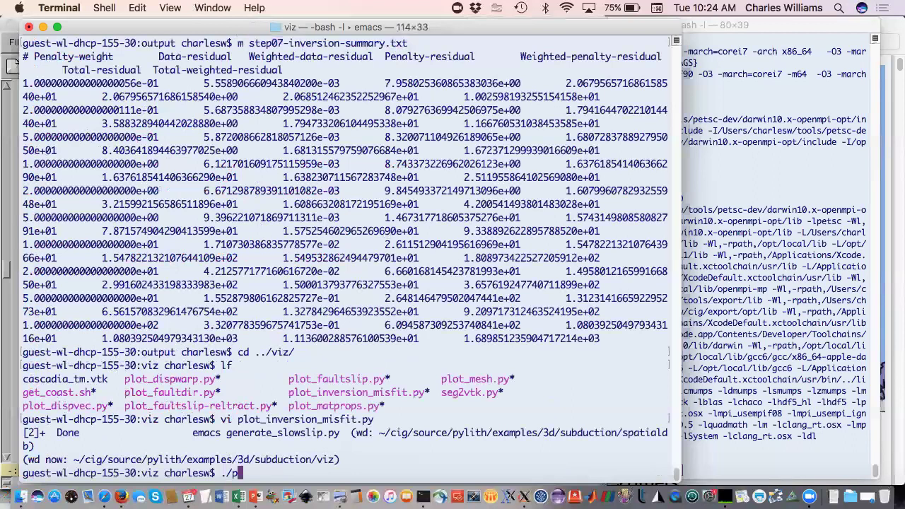
pyautogui.write('lot_i')
pyautogui.press('Tab')
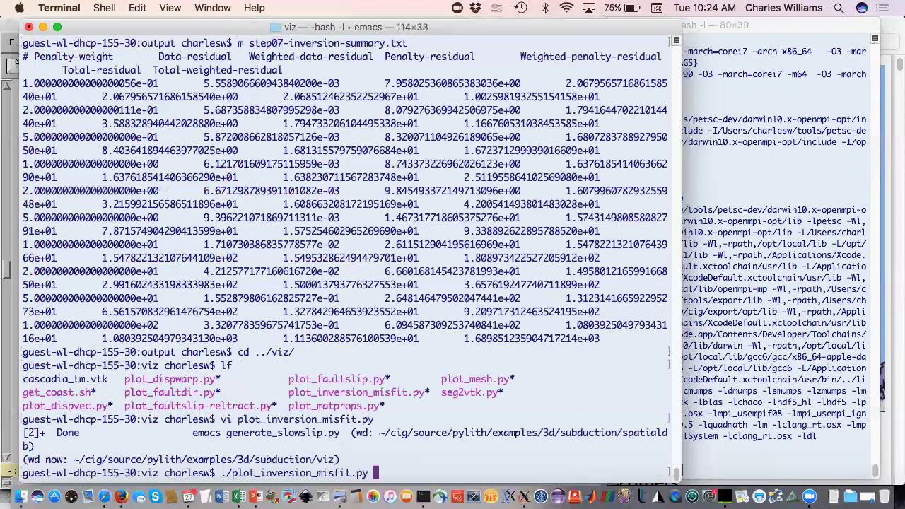
pyautogui.write('--summary')
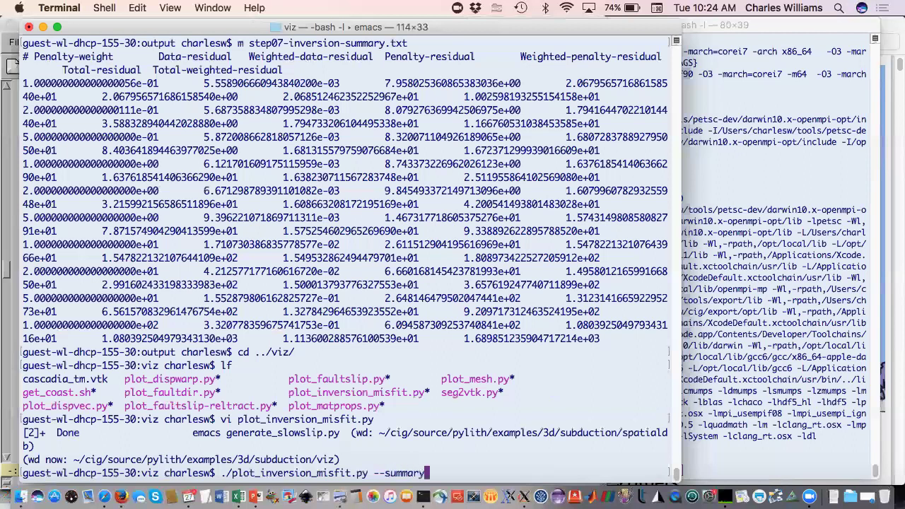
pyautogui.write('-')
pyautogui.press('super+v')
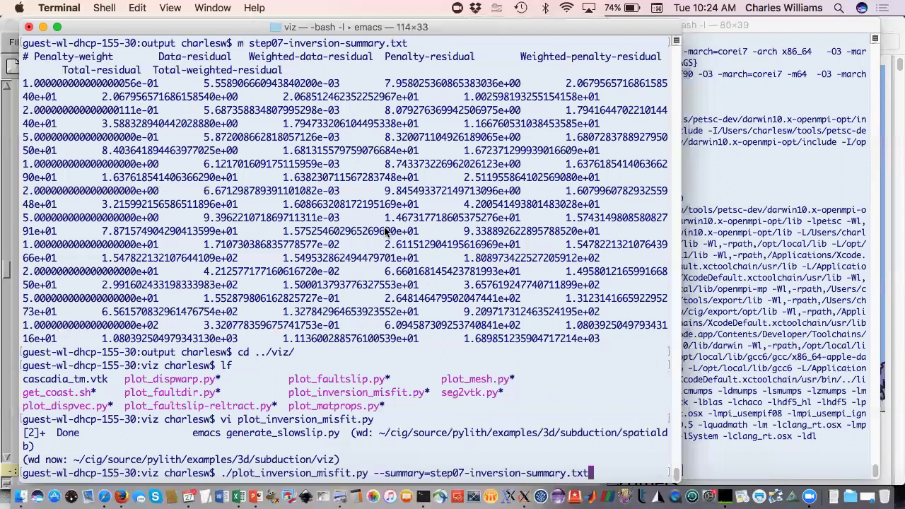
pyautogui.press('Return')
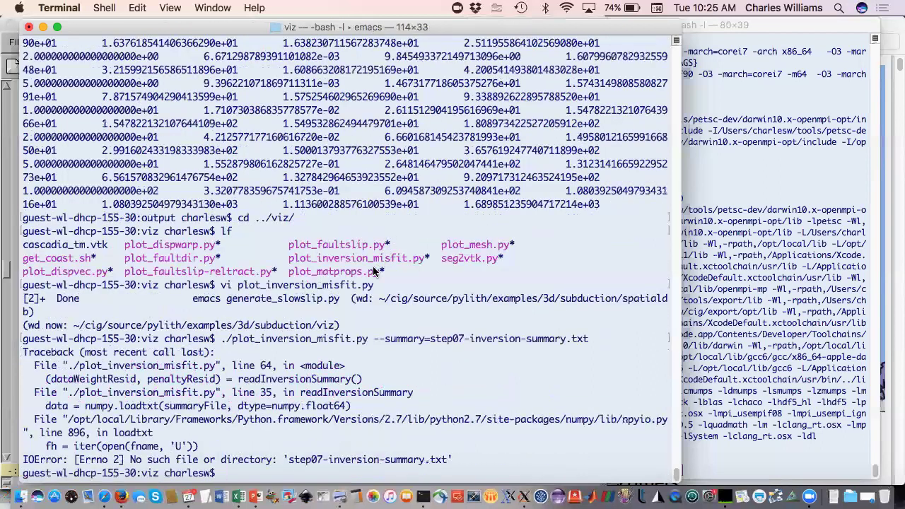
# Rerun the command with ../output/ inserted before the summary file name
pyautogui.press('Up')
pyautogui.press('Left')
pyautogui.press('Left')
pyautogui.press('Left')
pyautogui.press('Left')
pyautogui.press('Left')
pyautogui.press('Left')
pyautogui.press('Left')
pyautogui.press('Left')
pyautogui.press('Left')
pyautogui.press('Left')
pyautogui.press('Left')
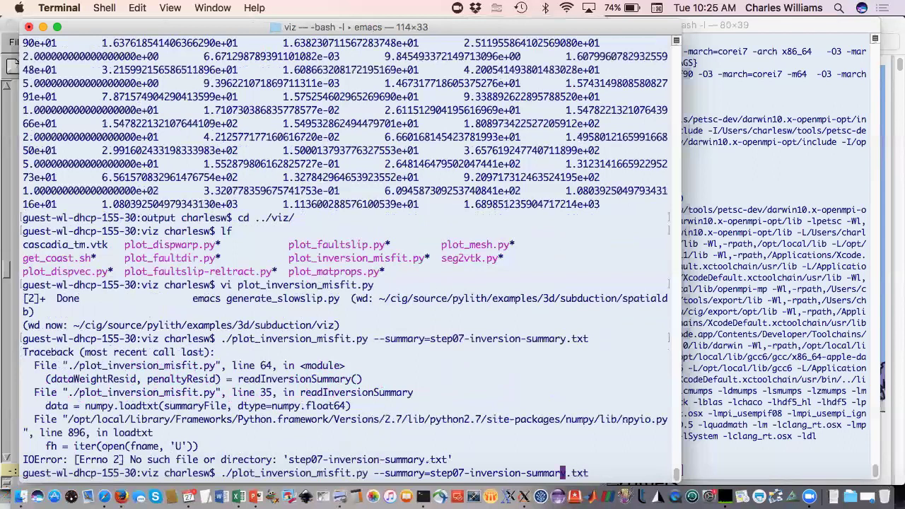
pyautogui.press('Left')
pyautogui.press('Left')
pyautogui.press('Left')
pyautogui.press('Left')
pyautogui.press('Left')
pyautogui.press('Left')
pyautogui.press('Left')
pyautogui.press('Left')
pyautogui.press('Left')
pyautogui.press('Left')
pyautogui.press('Left')
pyautogui.press('Left')
pyautogui.press('Left')
pyautogui.press('Left')
pyautogui.press('Left')
pyautogui.press('Left')
pyautogui.press('Left')
pyautogui.write('../ou')
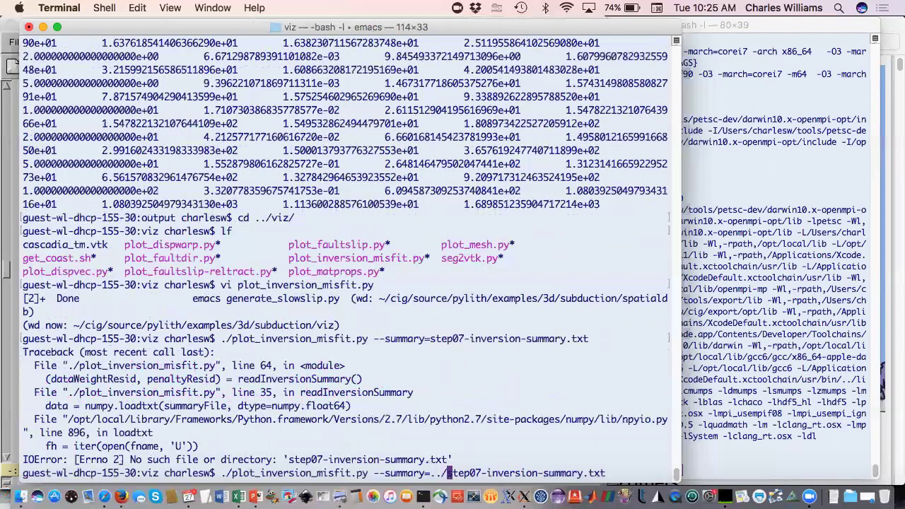
pyautogui.write('tput/')
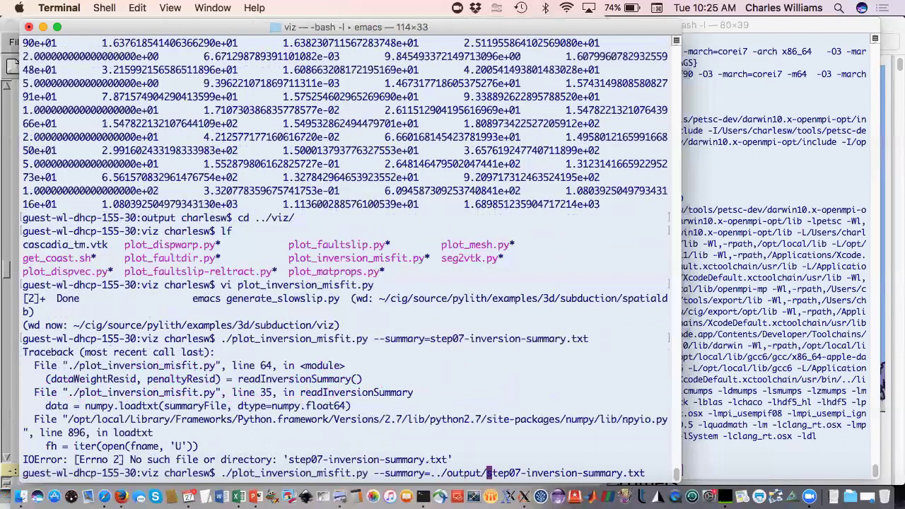
pyautogui.press('Return')
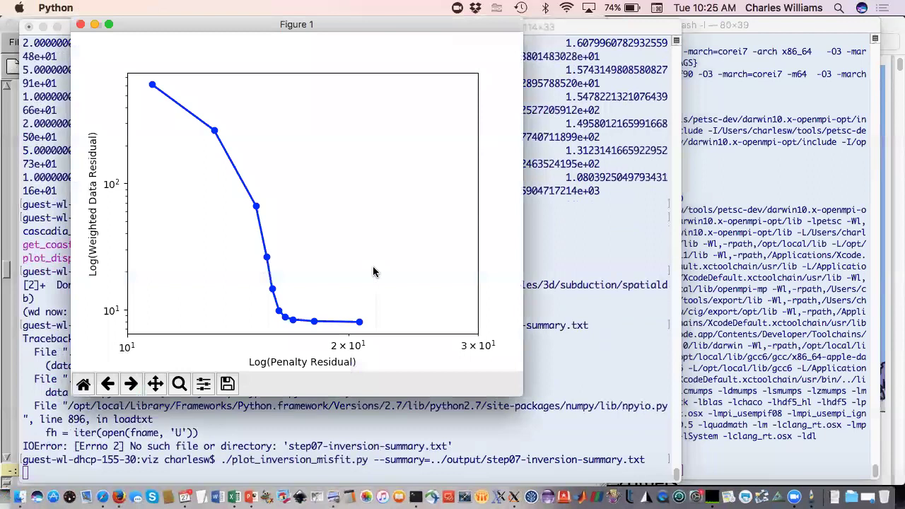
# Review the log-log L-curve in Figure 1, then close the figure window
pyautogui.moveTo(262, 27); pyautogui.dragTo(355, 71)
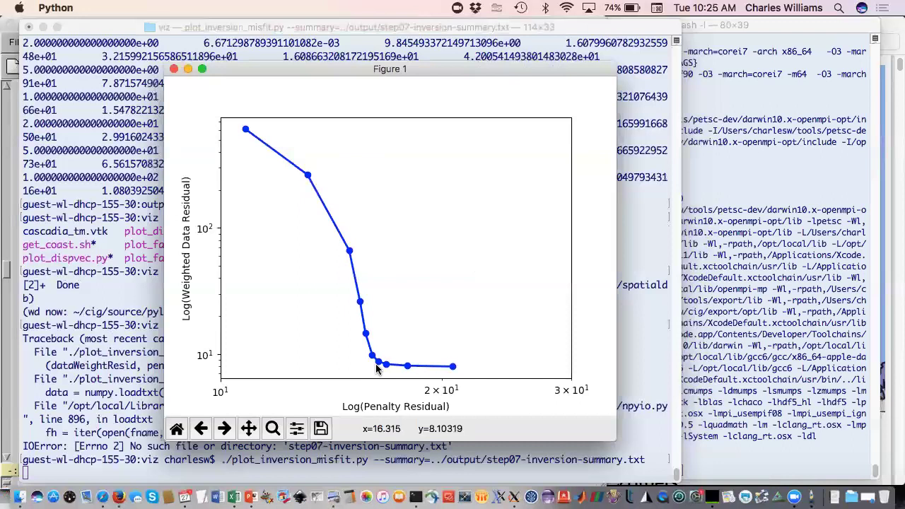
pyautogui.click(175, 69)
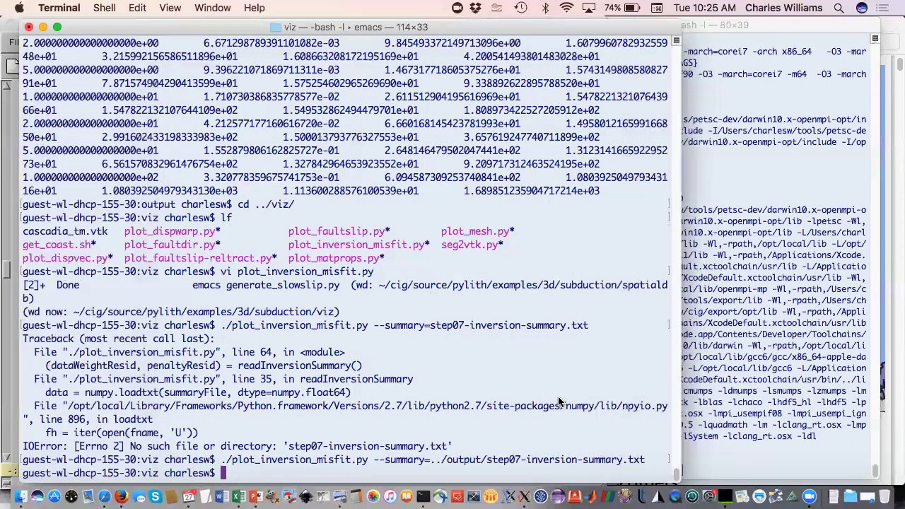
# Relaunch ParaView and load state viz_inversion.pvsm from the subduction folder via File > Load State
pyautogui.click(608, 498)
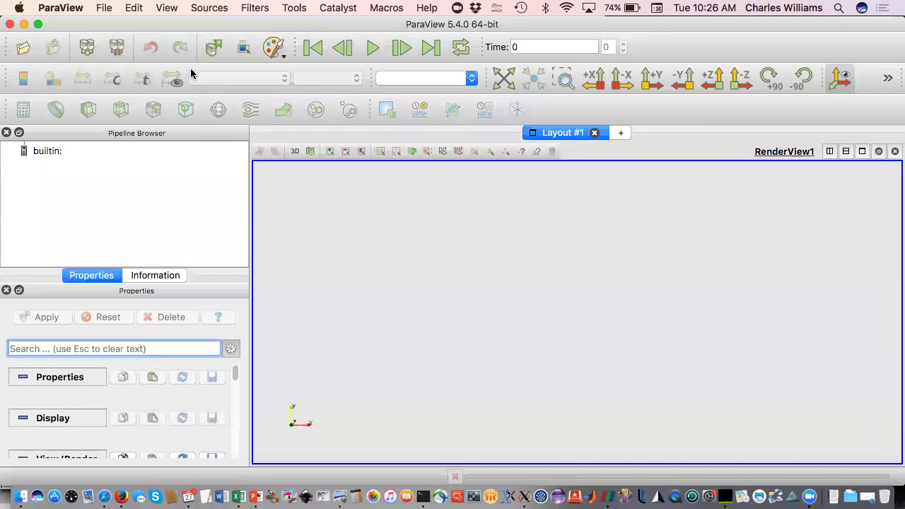
pyautogui.click(101, 7)
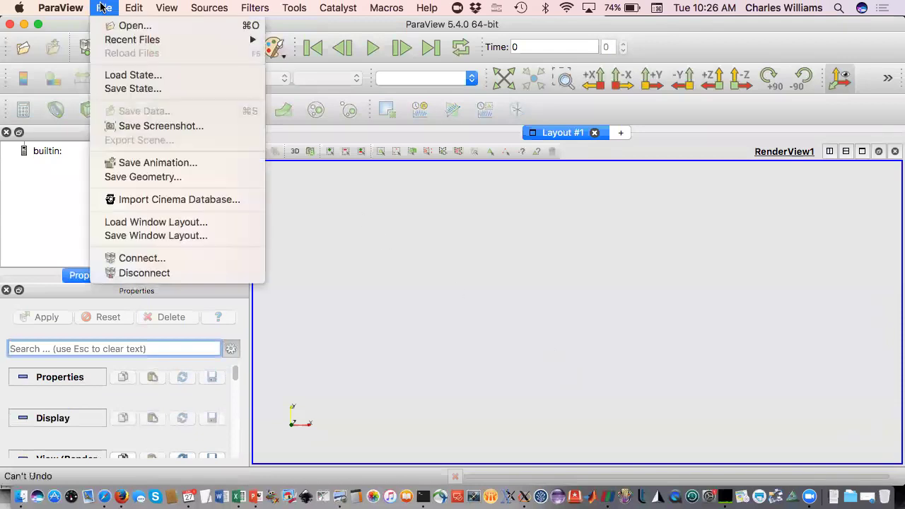
pyautogui.click(118, 74)
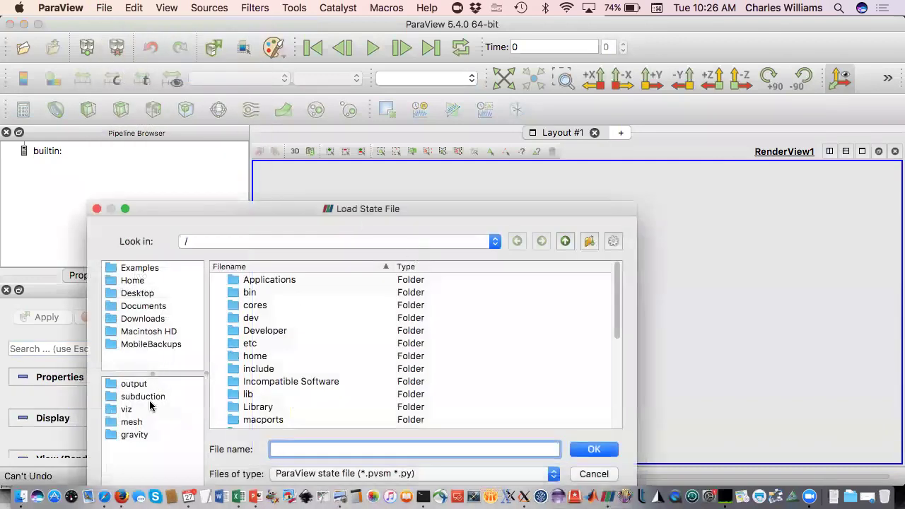
pyautogui.click(147, 400)
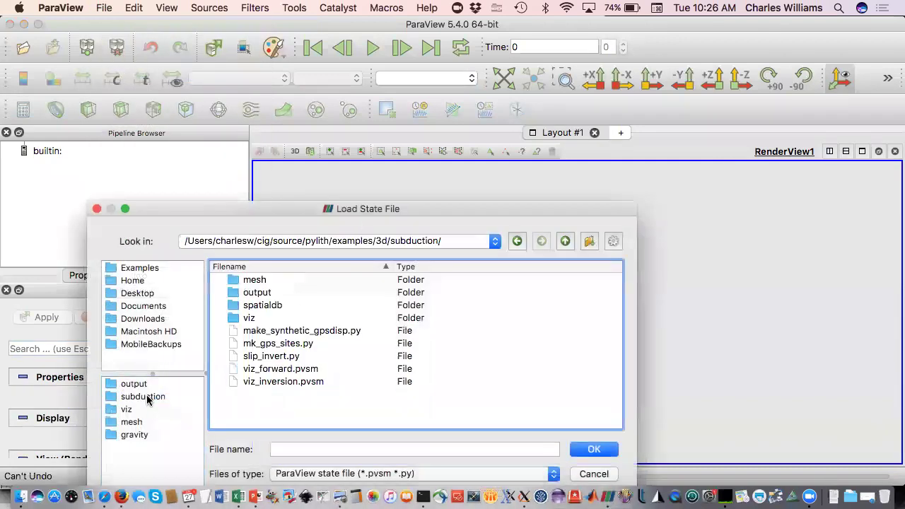
pyautogui.click(311, 381)
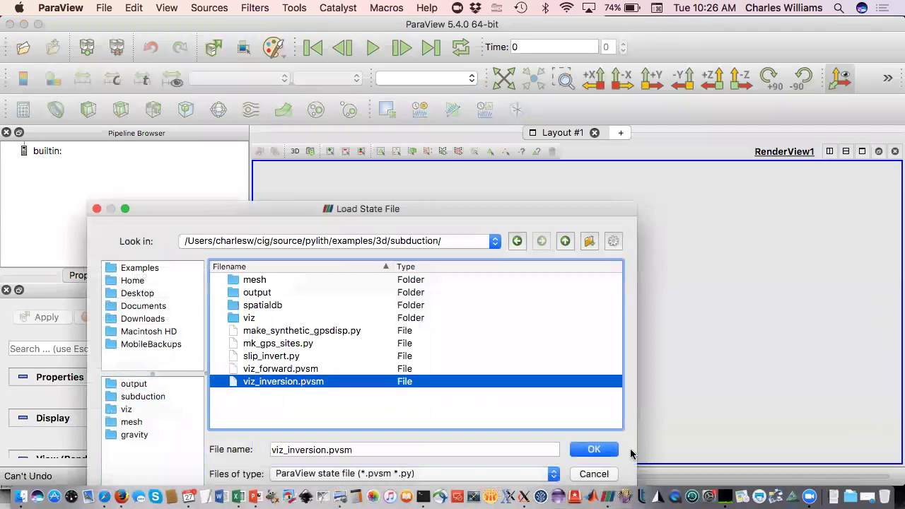
pyautogui.click(600, 450)
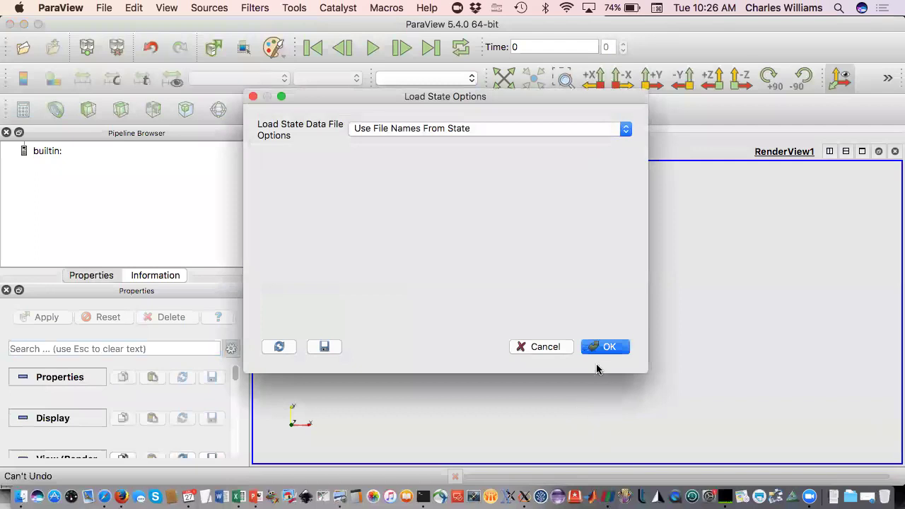
# Load the viz_inversion.pvsm state with default options and select cgps_synthetic_displacement.vtk in the pipeline
pyautogui.click(598, 348)
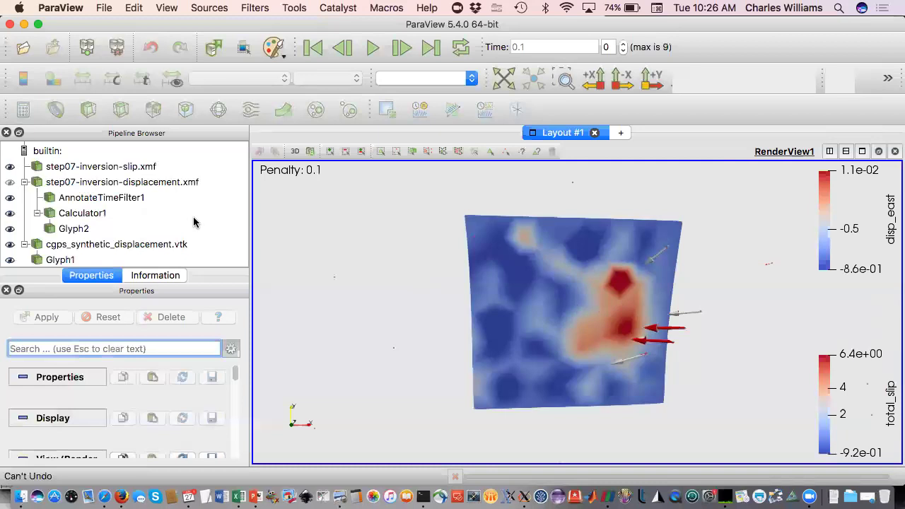
pyautogui.click(158, 244)
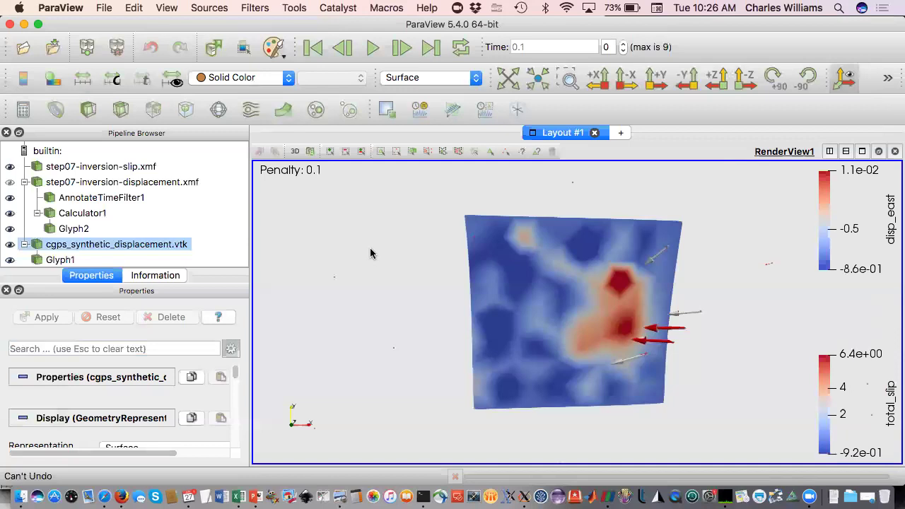
# Select the Glyph2 arrow layer and step the slip map through penalty weights 0.2, 0.5, 1.0 and 2.0
pyautogui.click(401, 48)
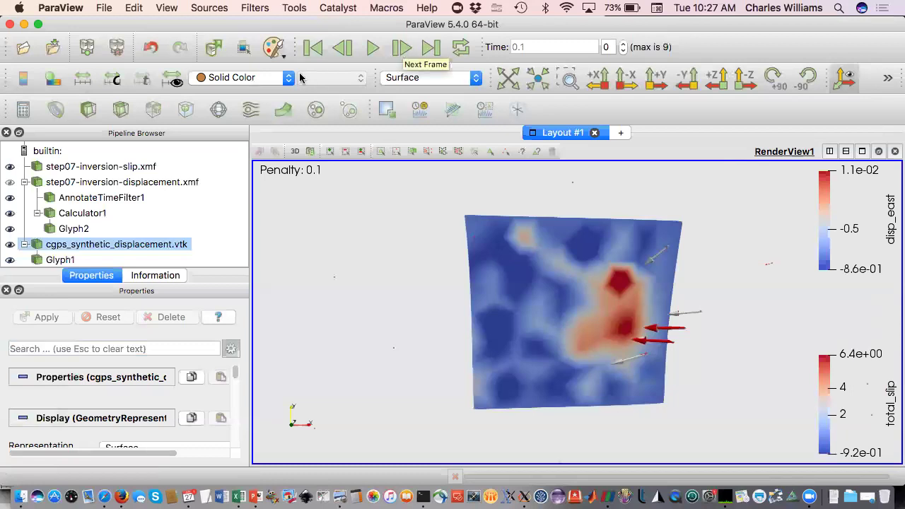
pyautogui.click(83, 231)
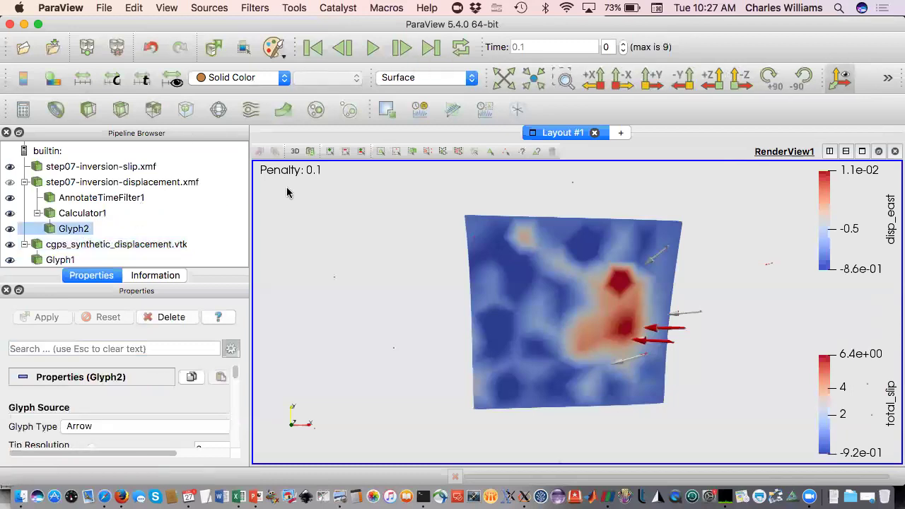
pyautogui.click(402, 48)
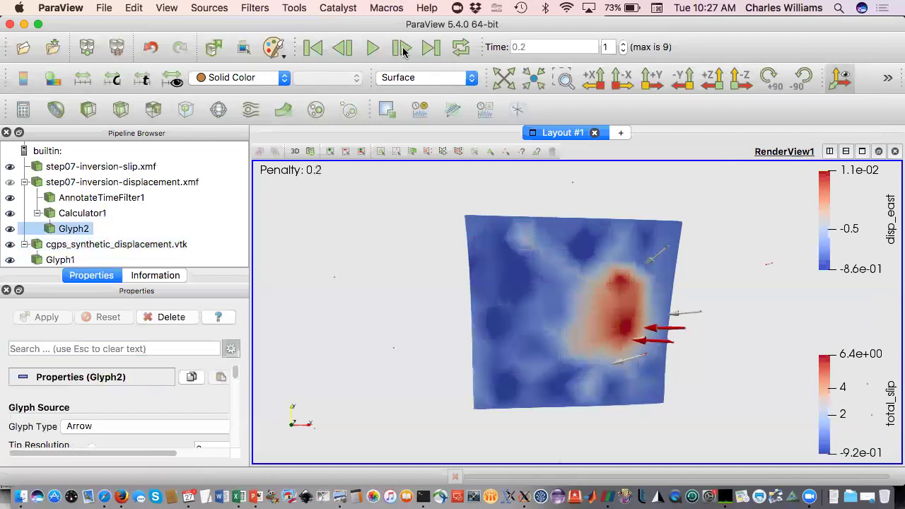
pyautogui.click(402, 49)
pyautogui.click(402, 48)
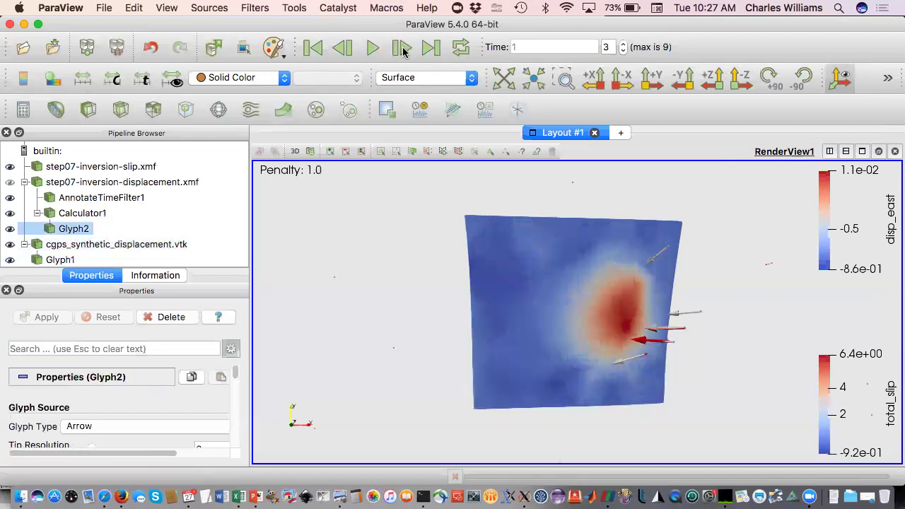
pyautogui.click(401, 48)
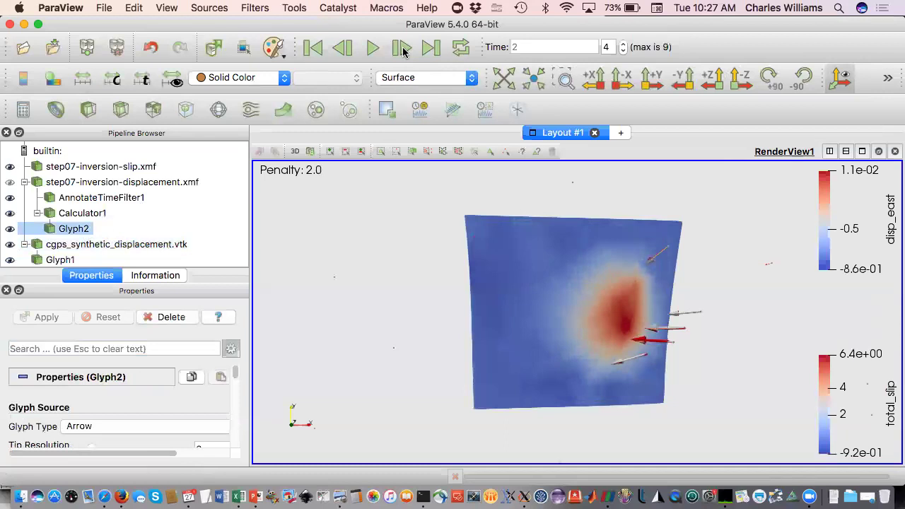
# Revisit penalty 1.0, then advance through 2.0, 5.0, 10.0, 20.0 and 50.0 to 100.0
pyautogui.click(343, 48)
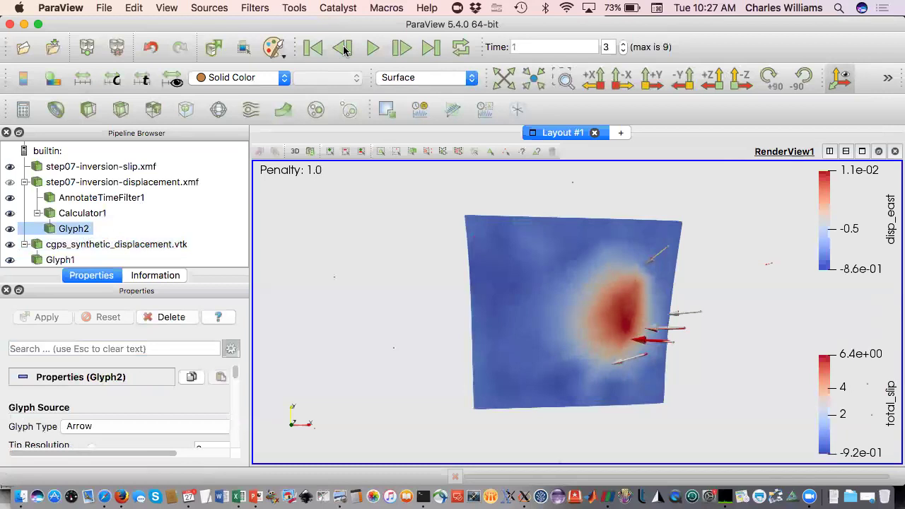
pyautogui.click(402, 49)
pyautogui.click(401, 50)
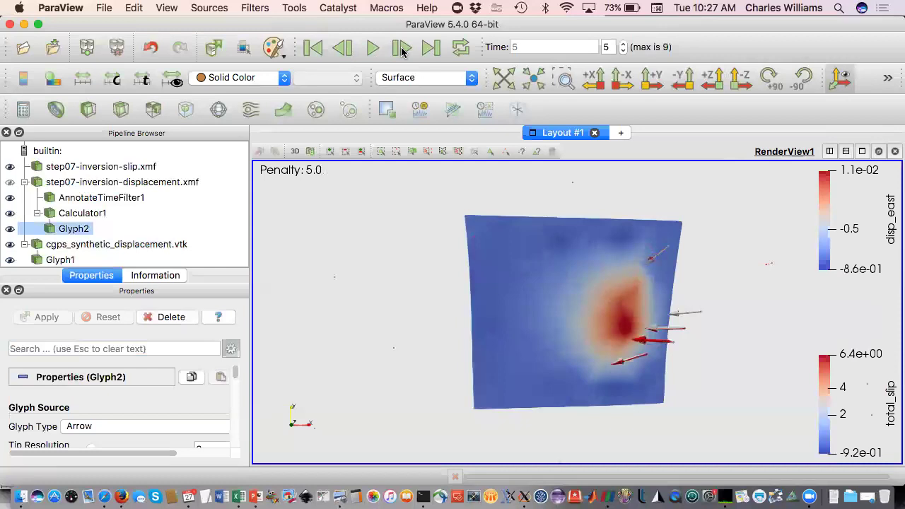
pyautogui.click(402, 49)
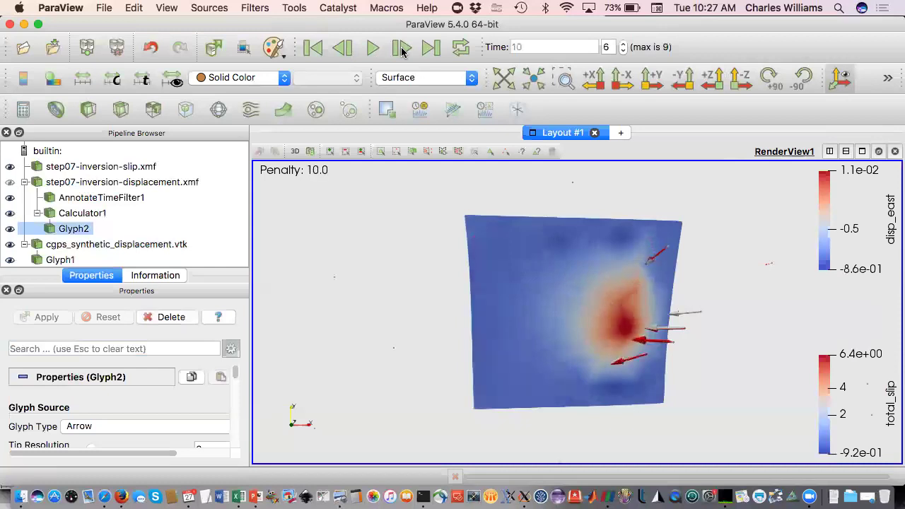
pyautogui.click(401, 50)
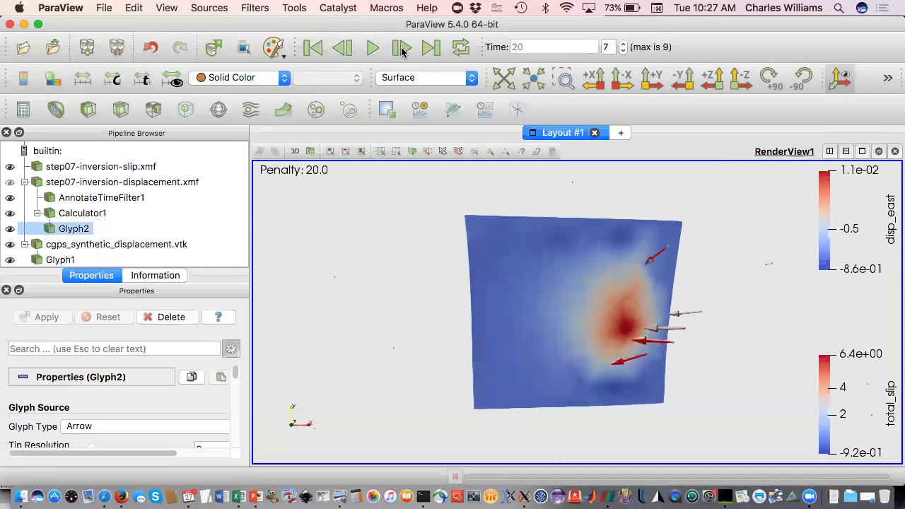
pyautogui.click(402, 49)
pyautogui.click(402, 49)
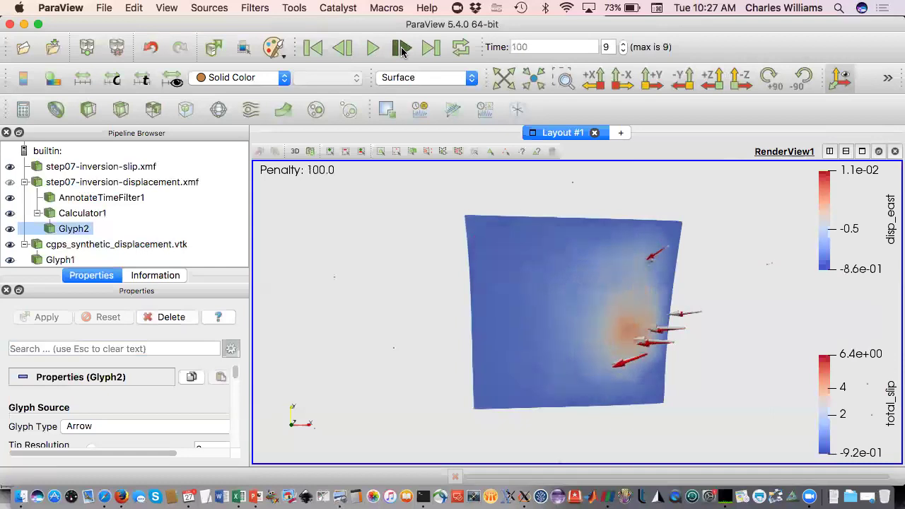